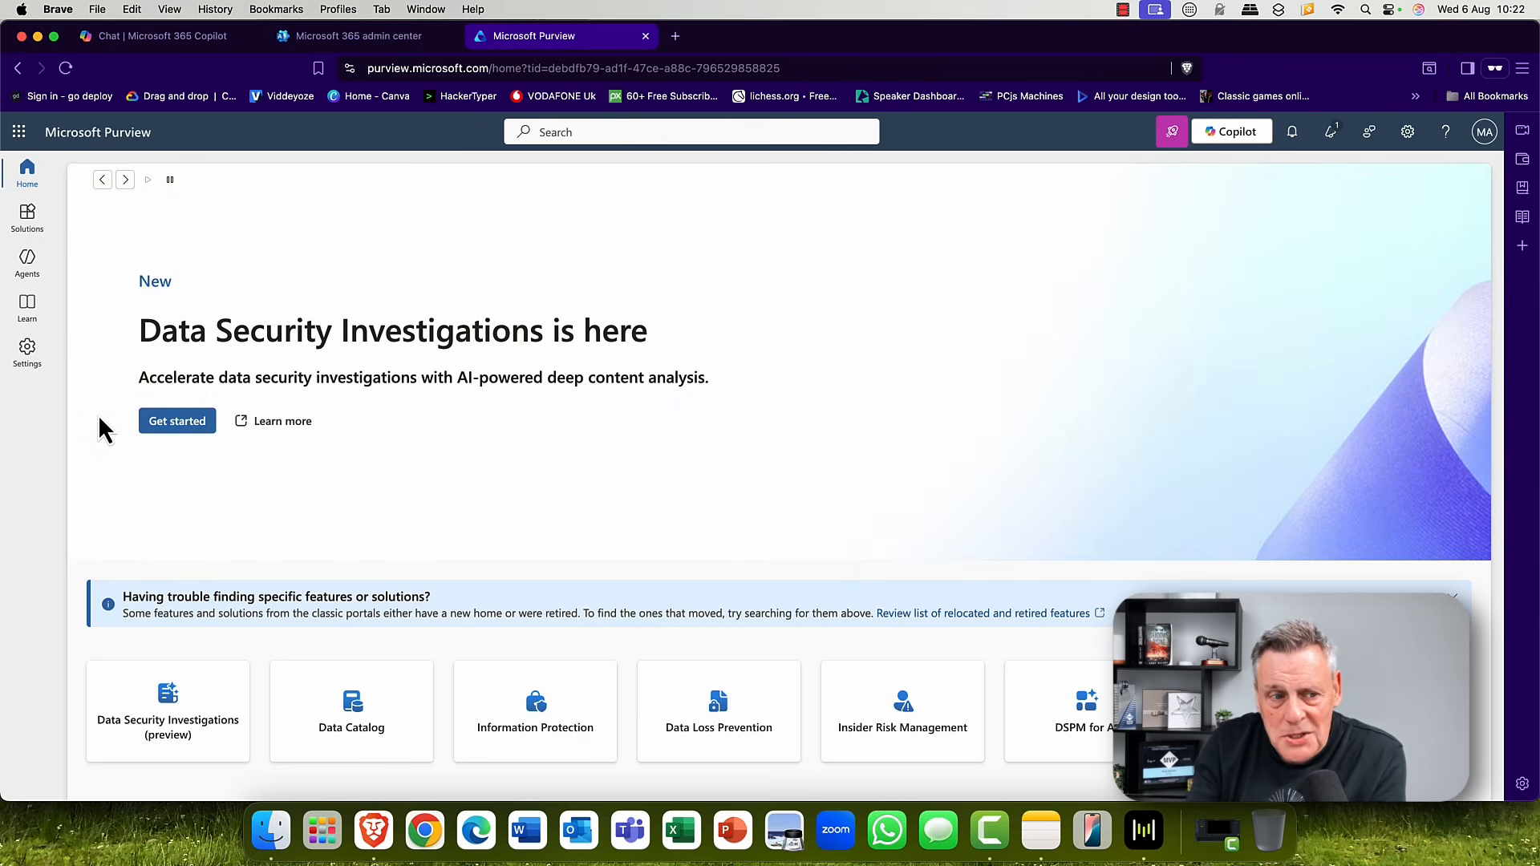
- Open the role groups for Microsoft Purview solutions in the roles and scopes settings
click(28, 353)
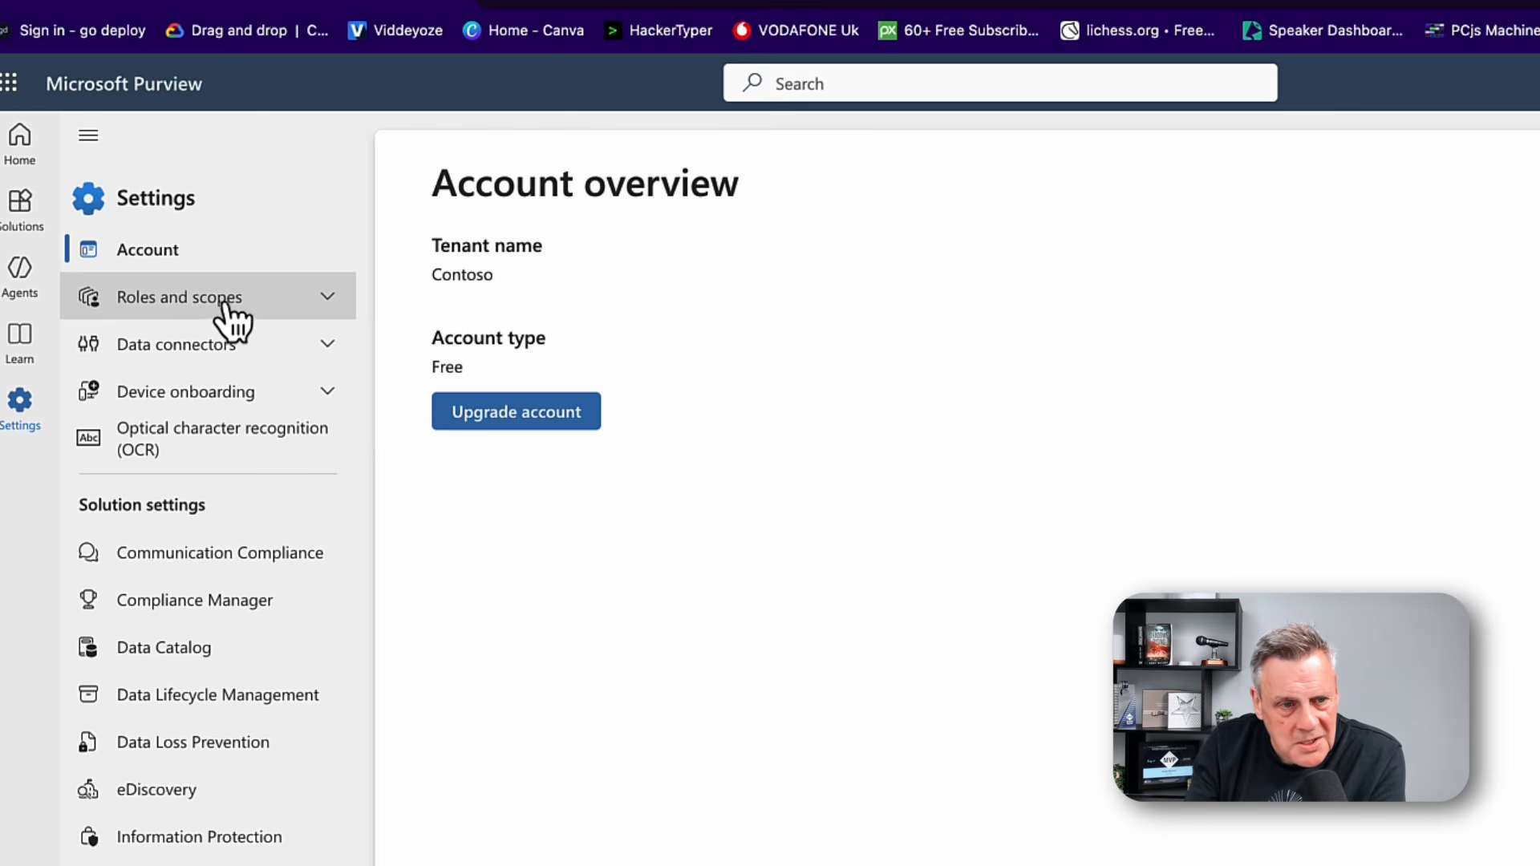
click(329, 299)
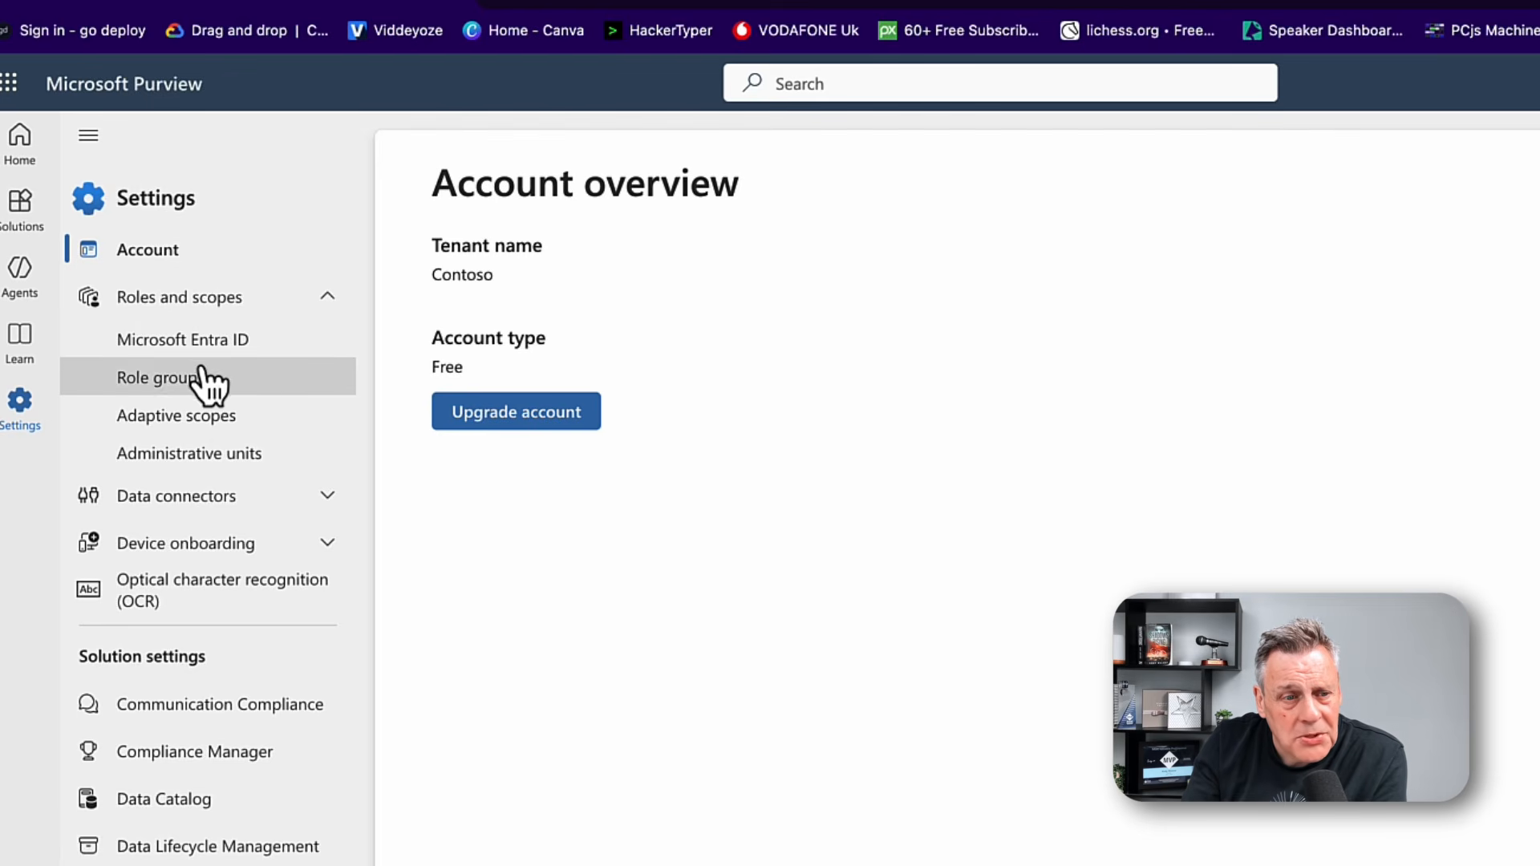
click(147, 383)
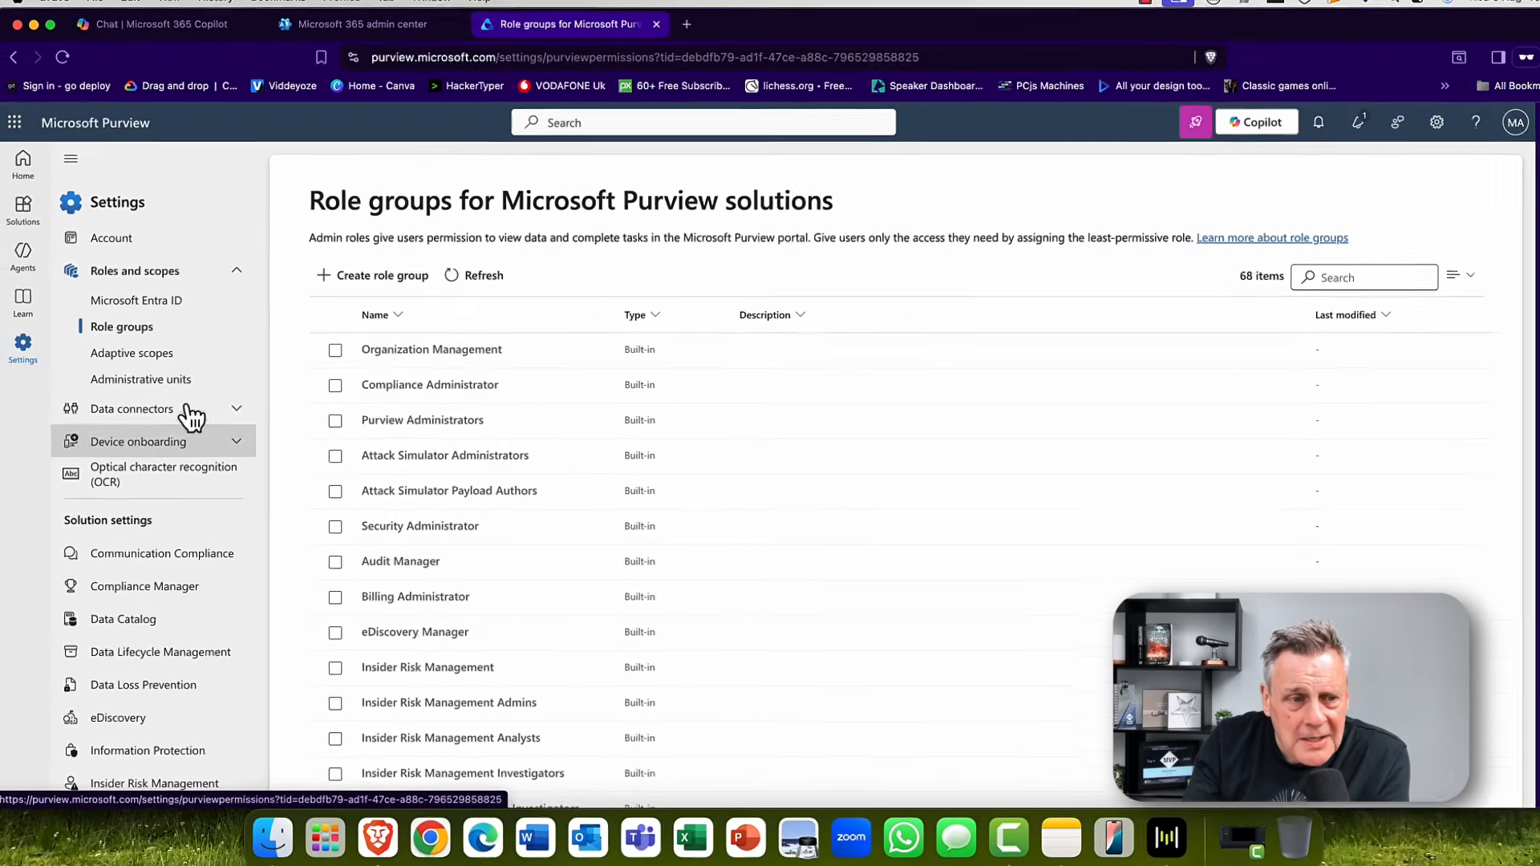
- Start a new adaptive scope in the roles and scopes settings and name it "Oslo Scope"
click(131, 365)
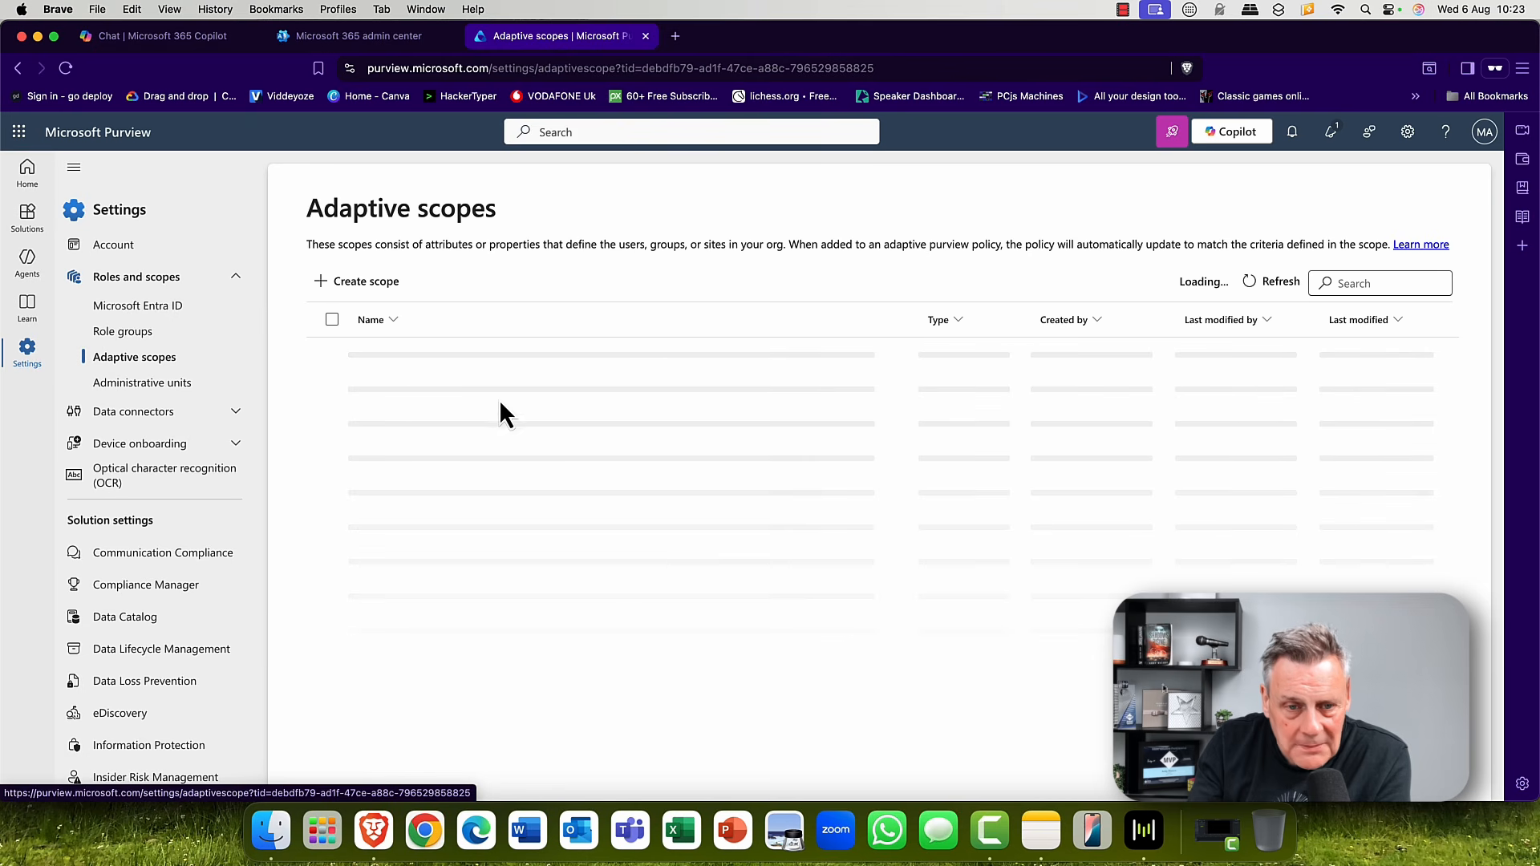
click(359, 282)
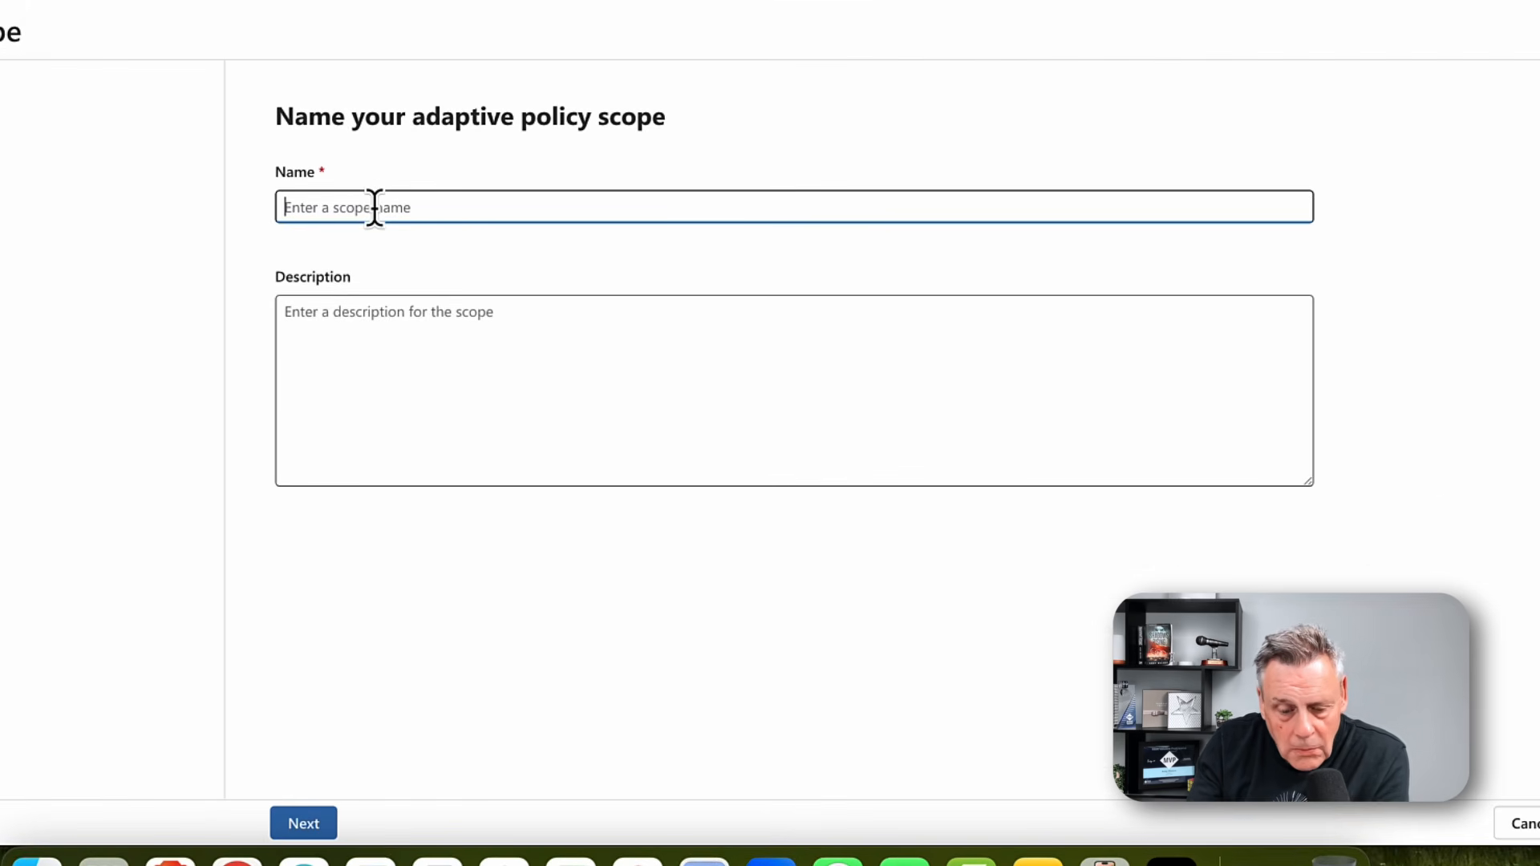
text(O)
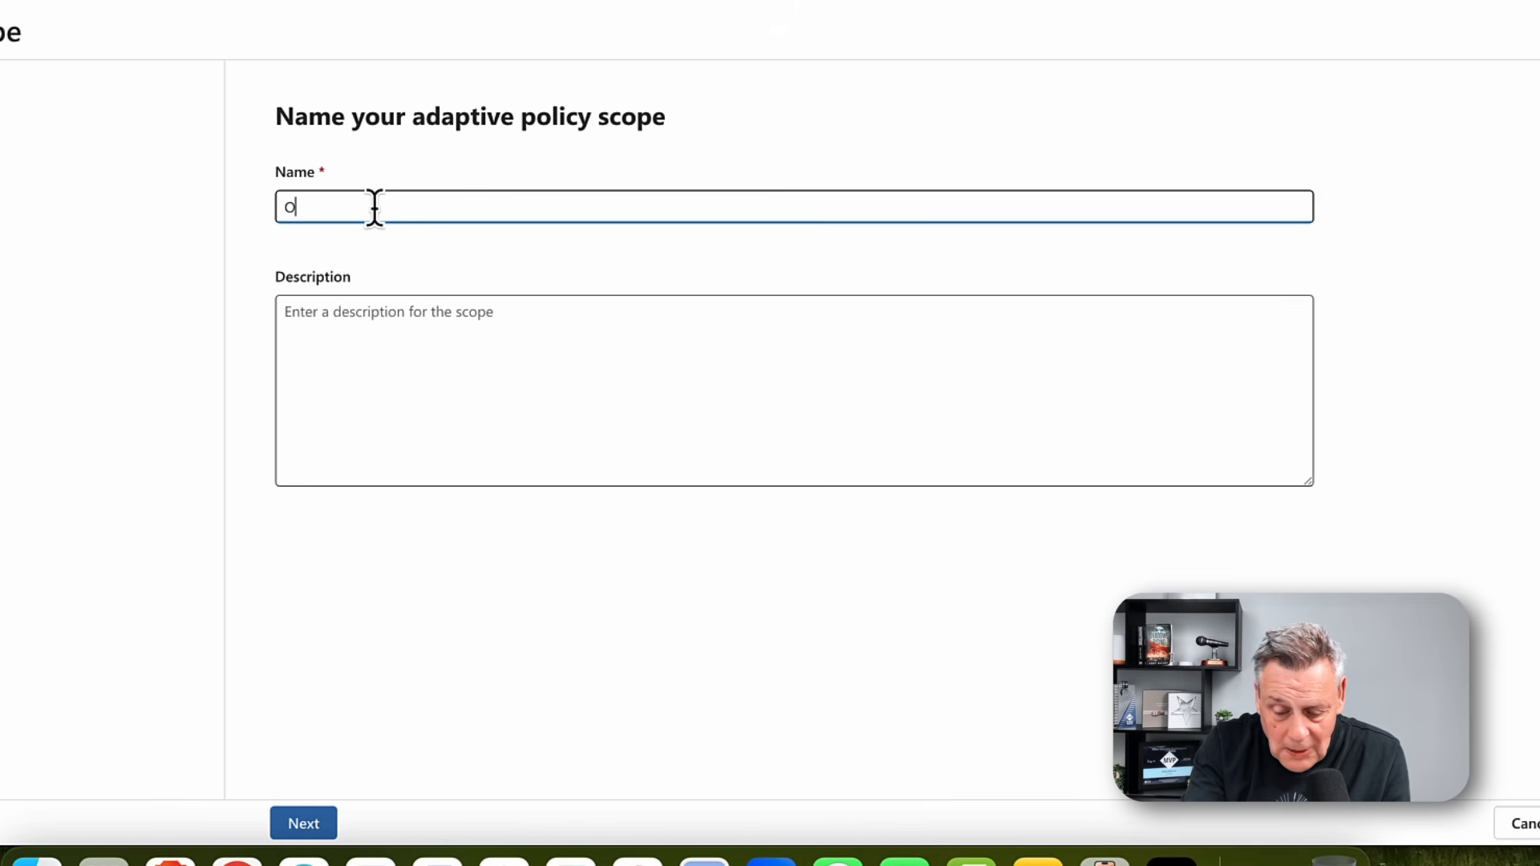
text(slo Scope)
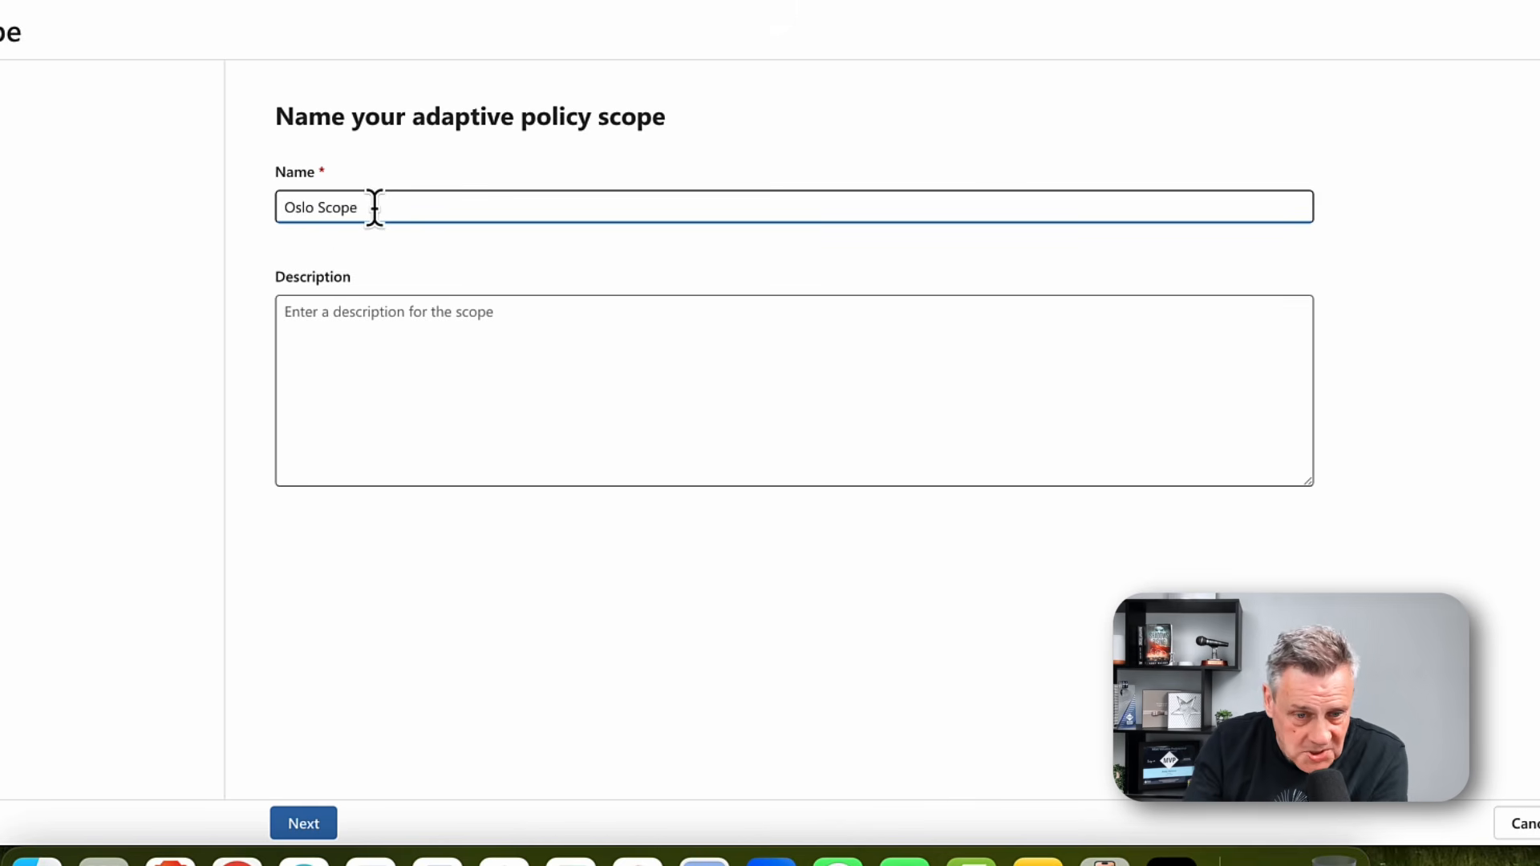
click(303, 830)
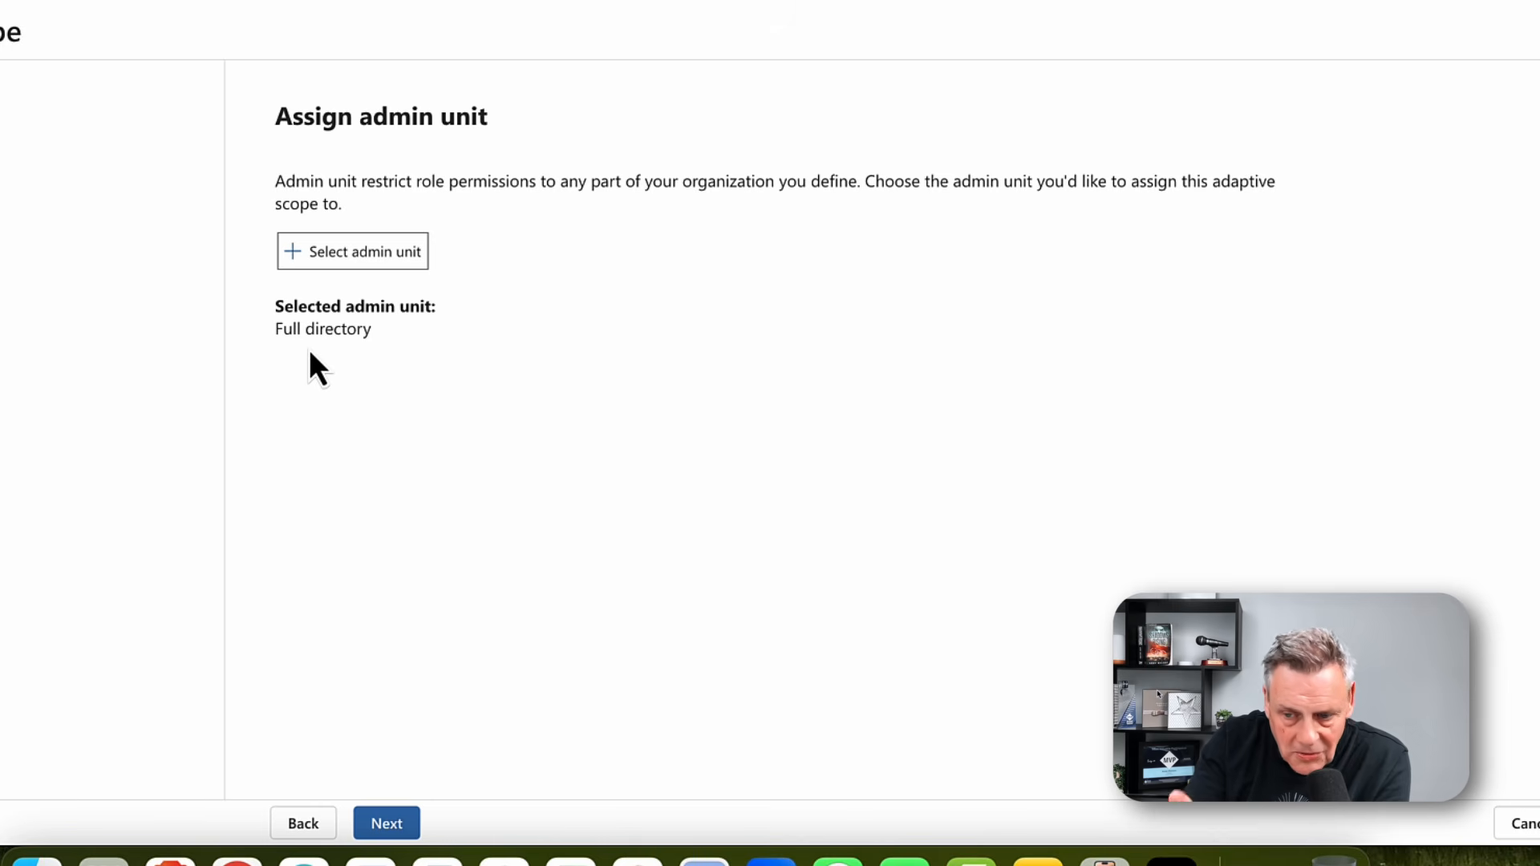
- Keep the full directory as the admin unit and set the scope type to Microsoft 365 Groups
click(384, 826)
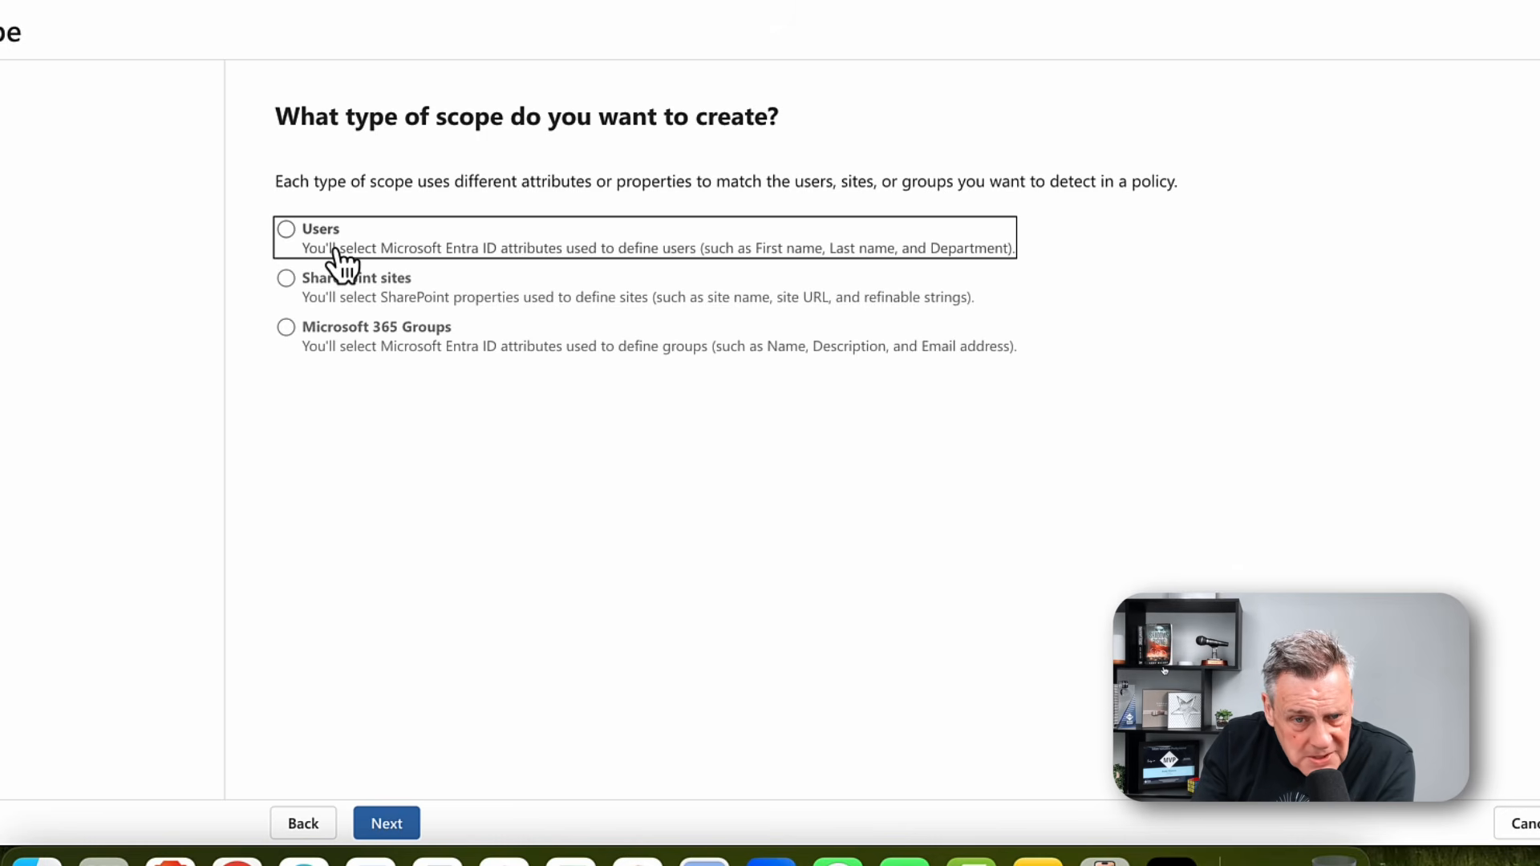
click(370, 343)
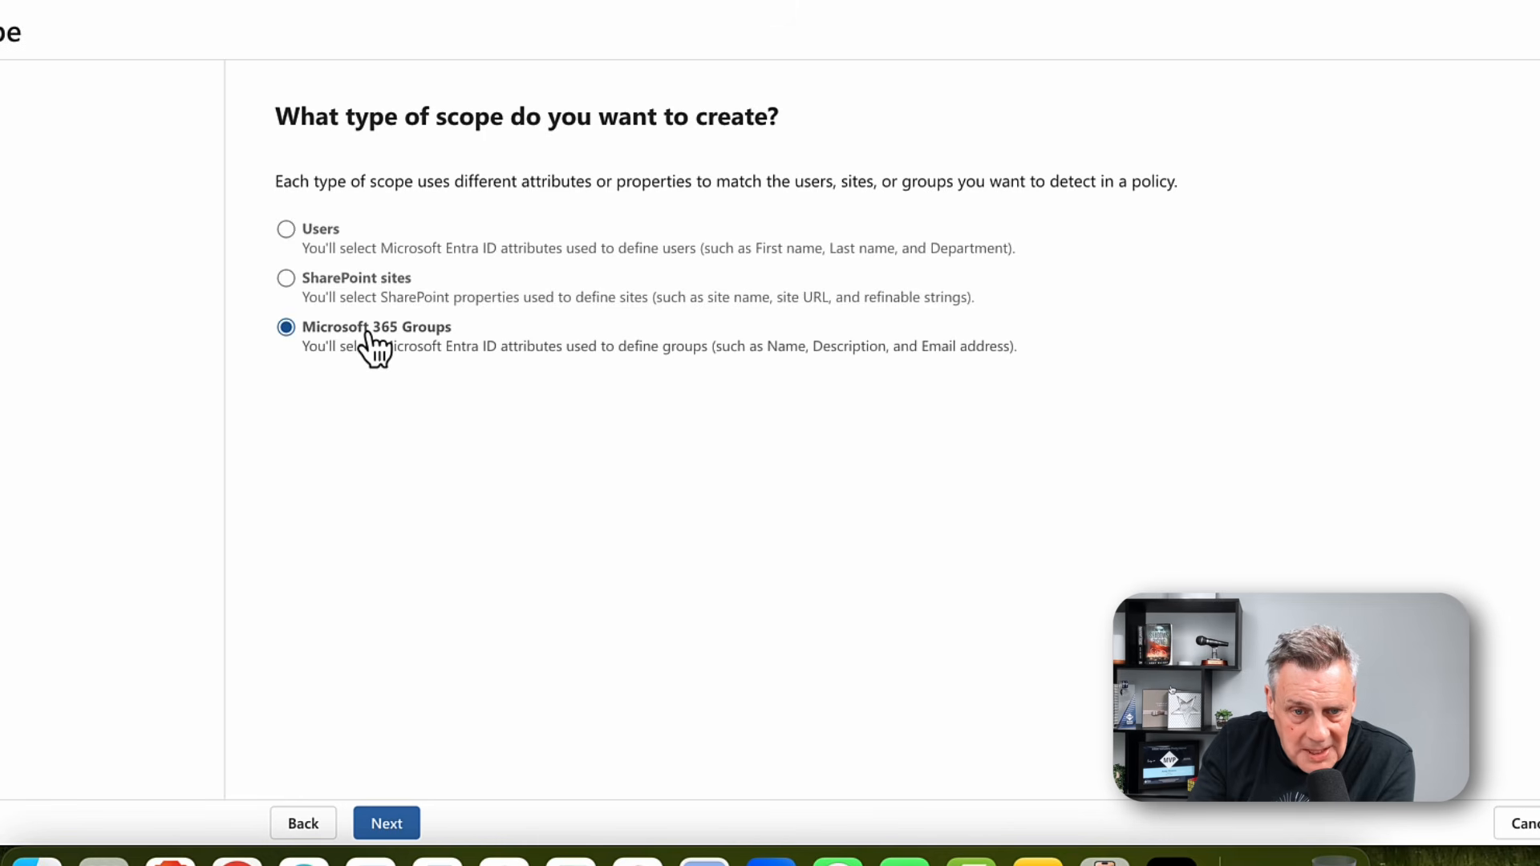
click(390, 826)
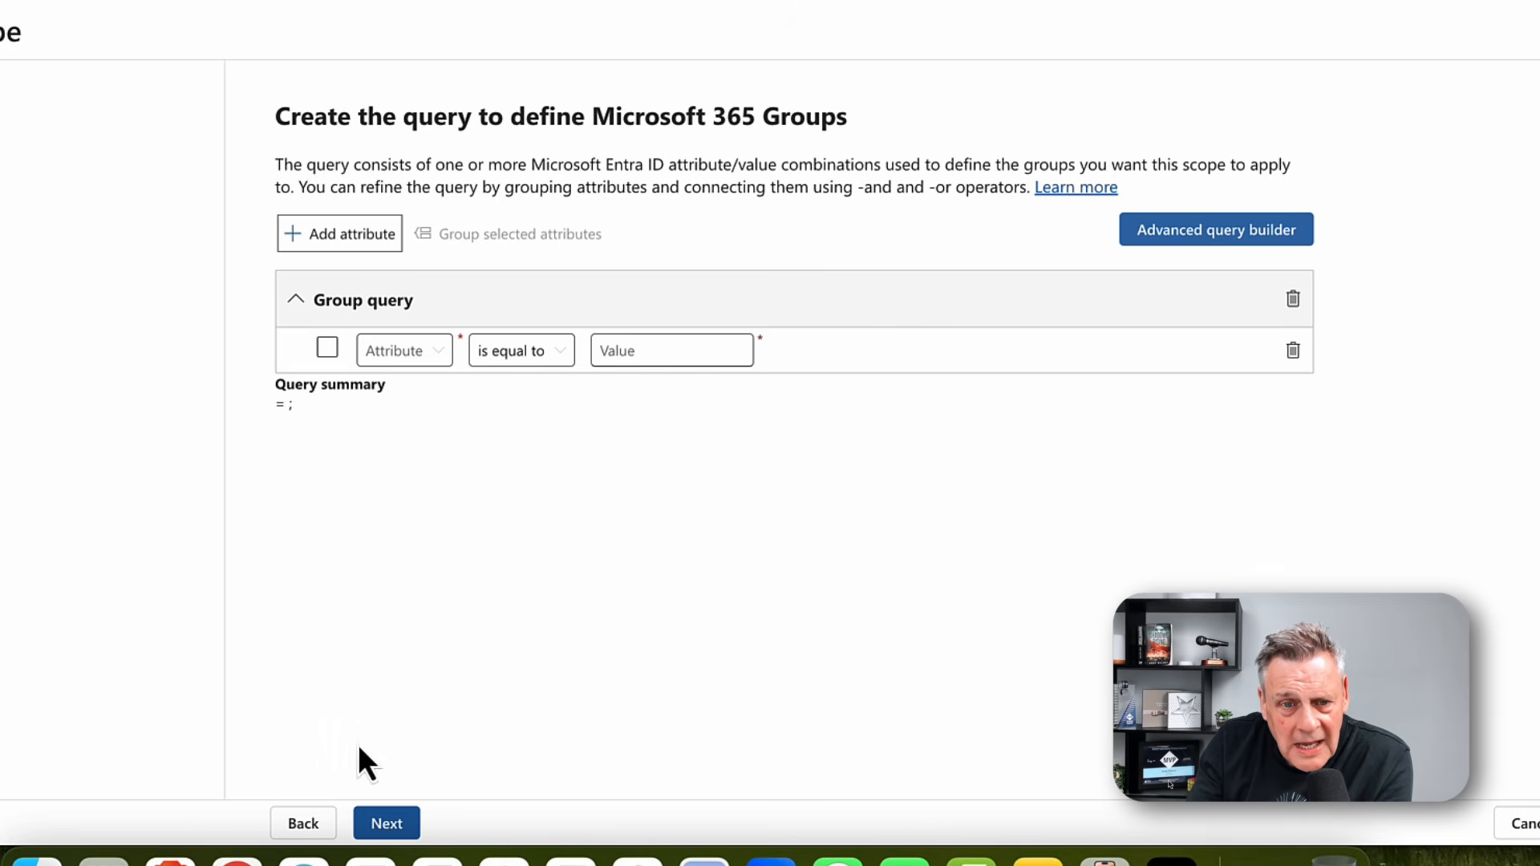
click(1188, 251)
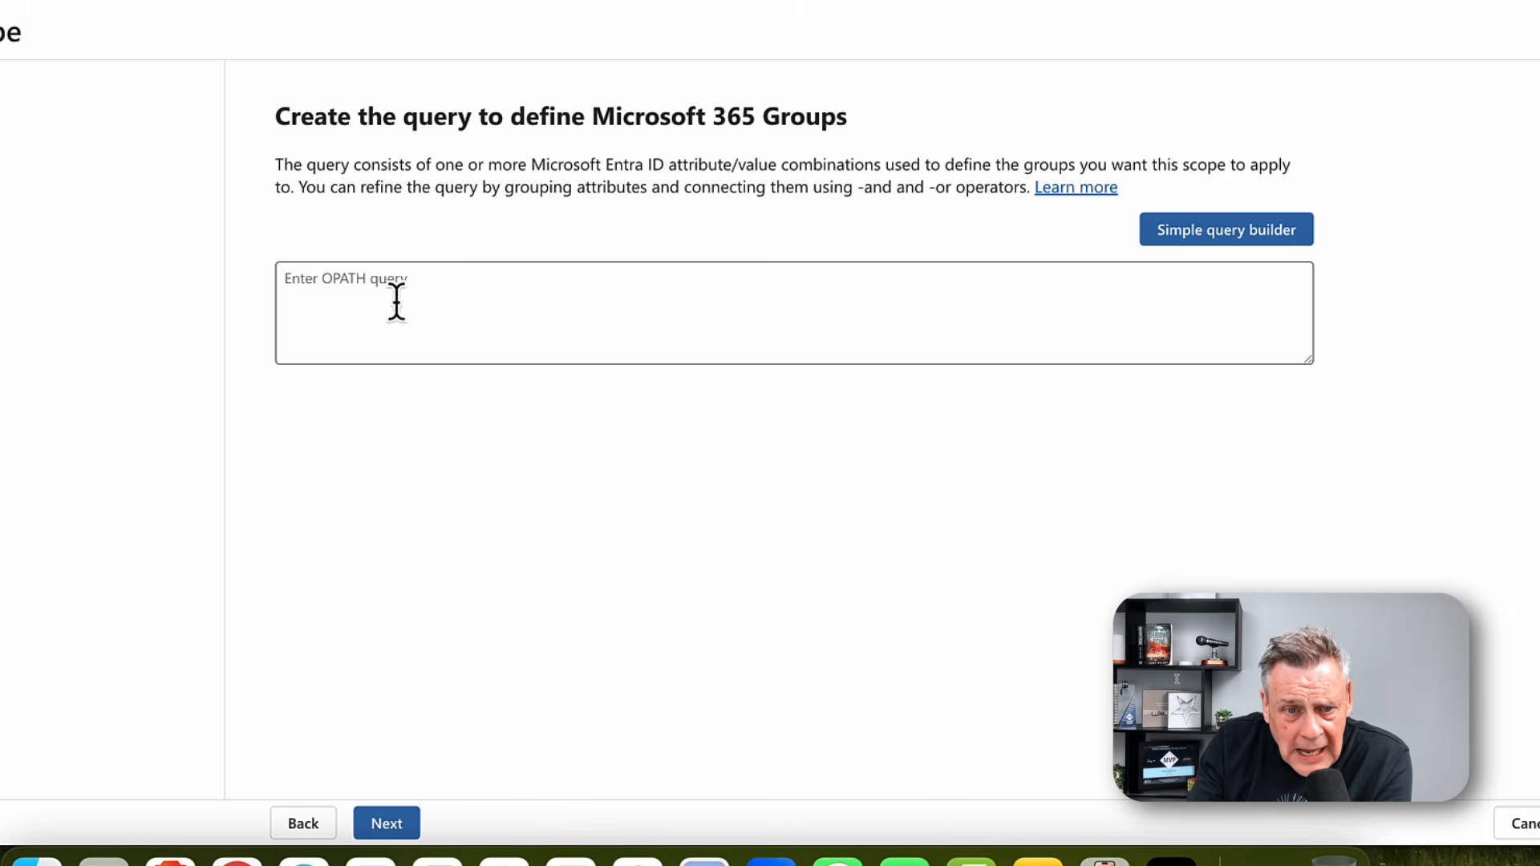
click(303, 825)
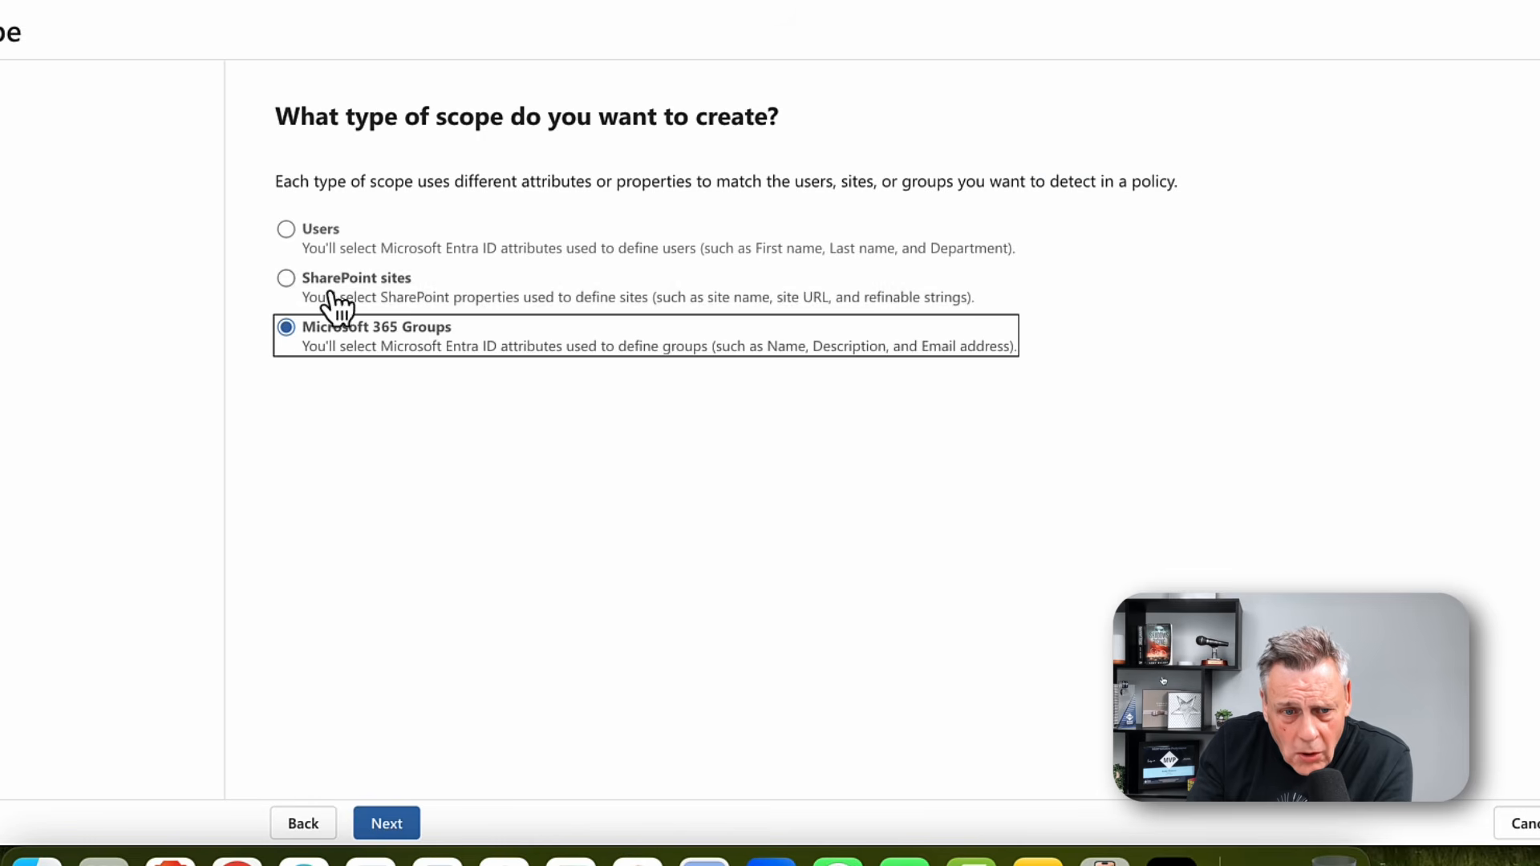
click(387, 826)
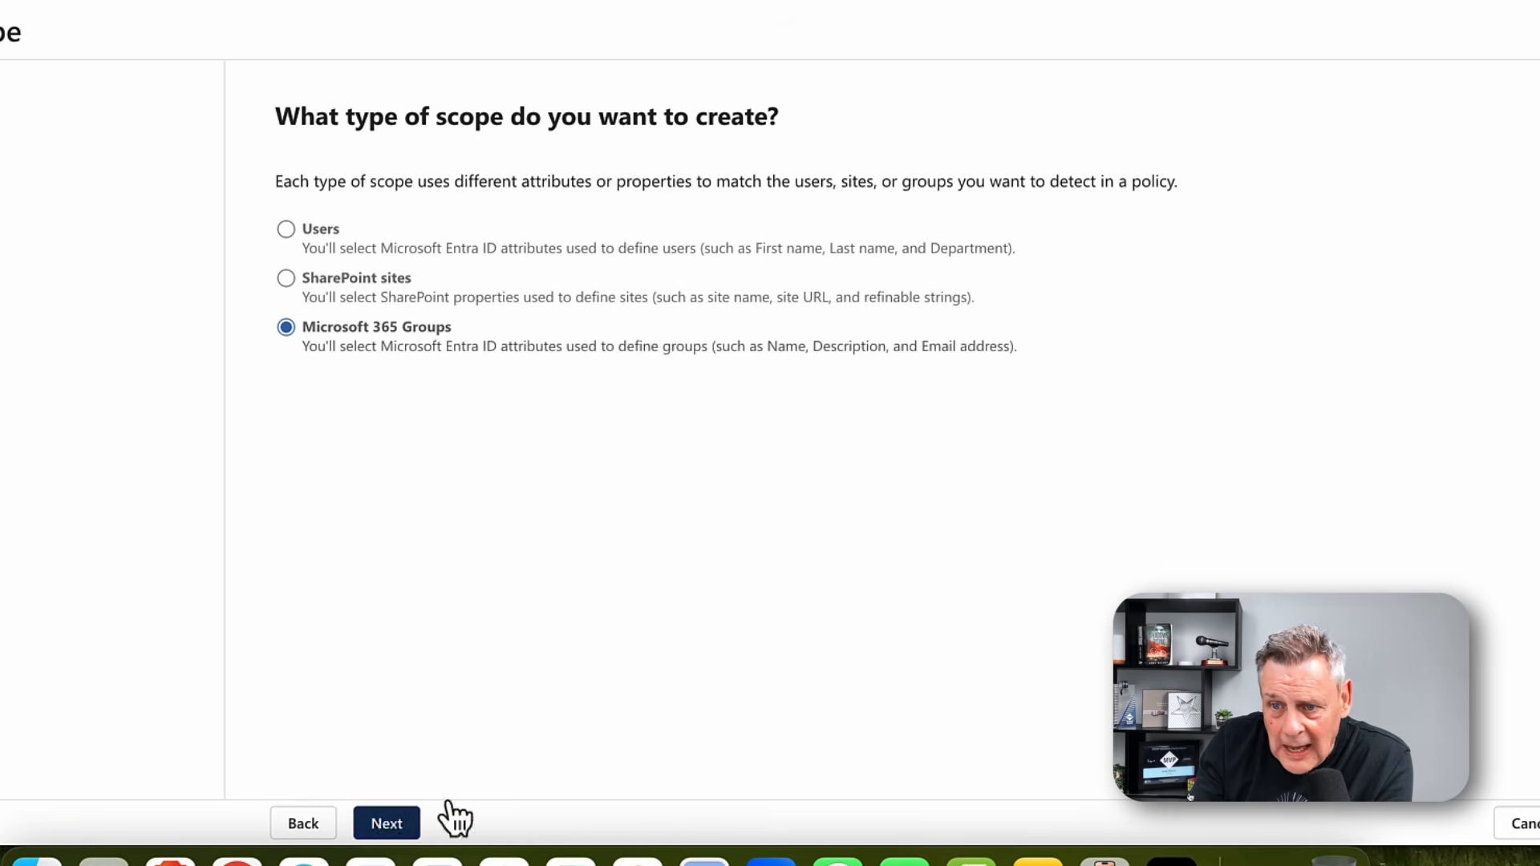
click(1182, 231)
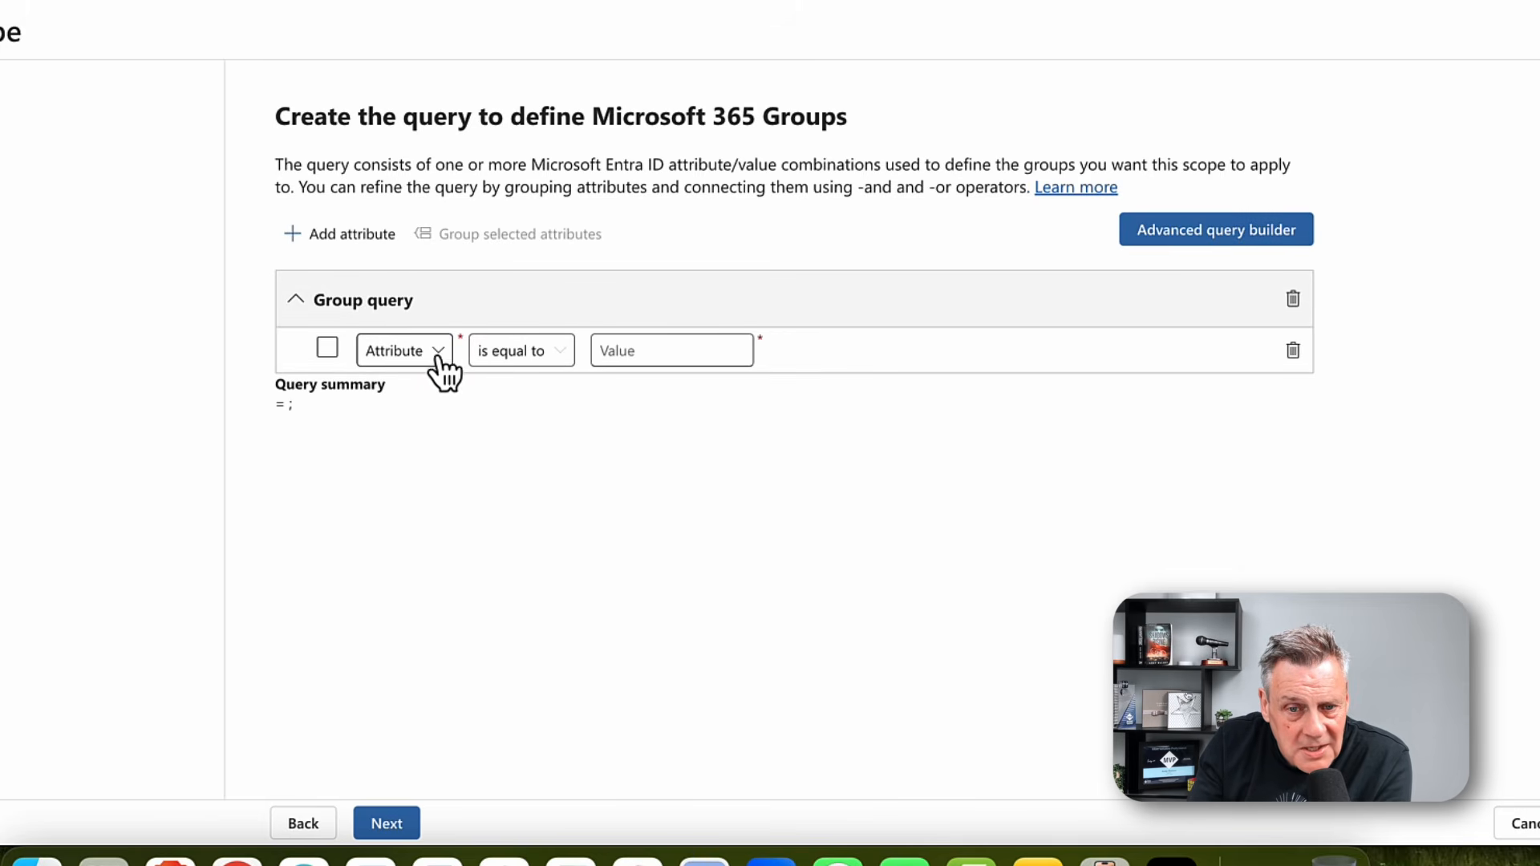
- Define the group query so that the Name attribute is equal to "Sales"
click(439, 353)
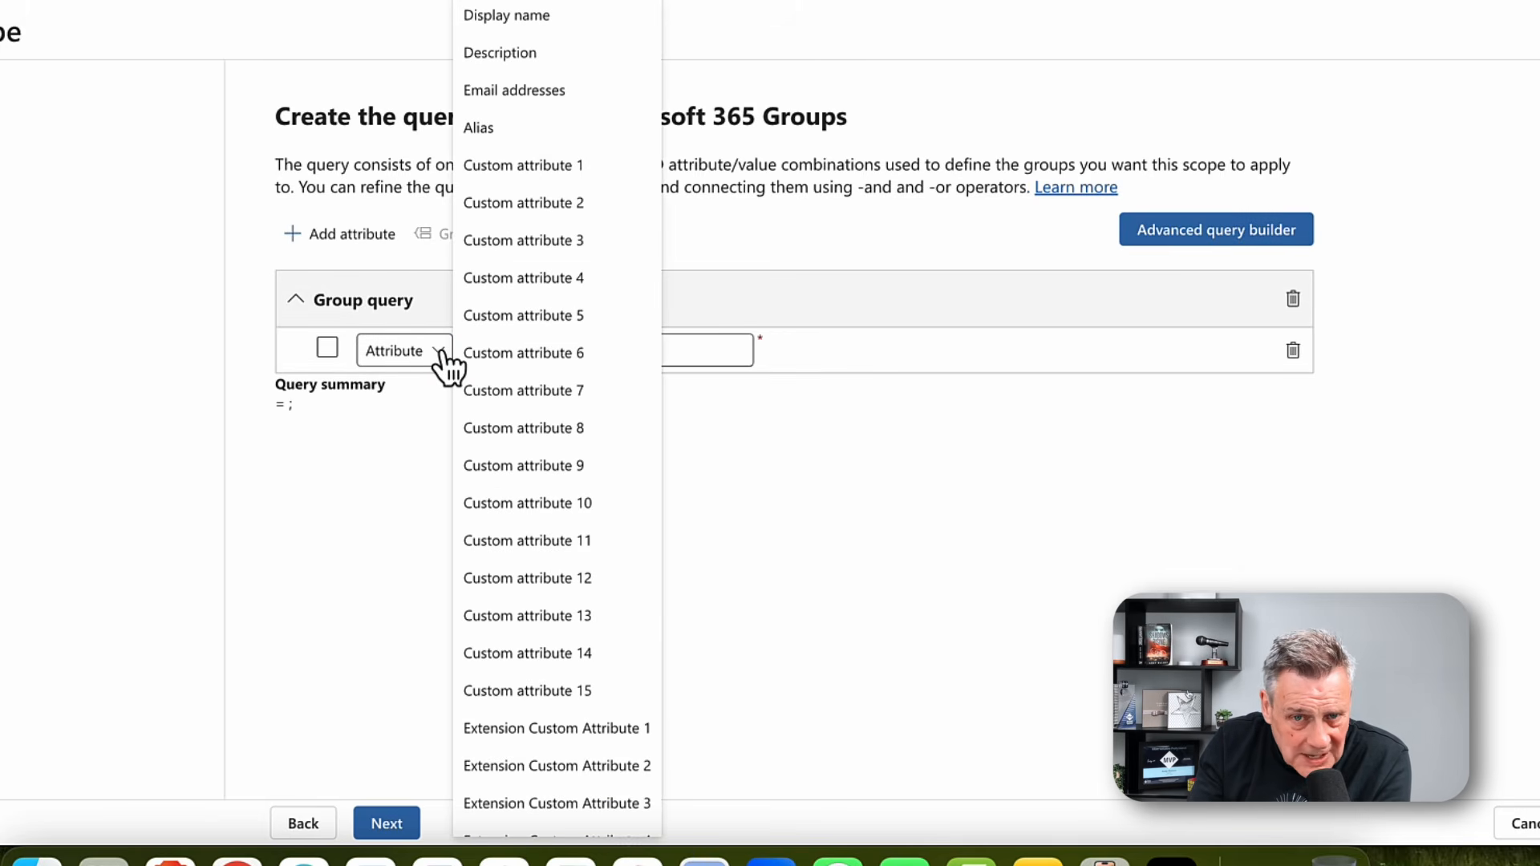
click(575, 3)
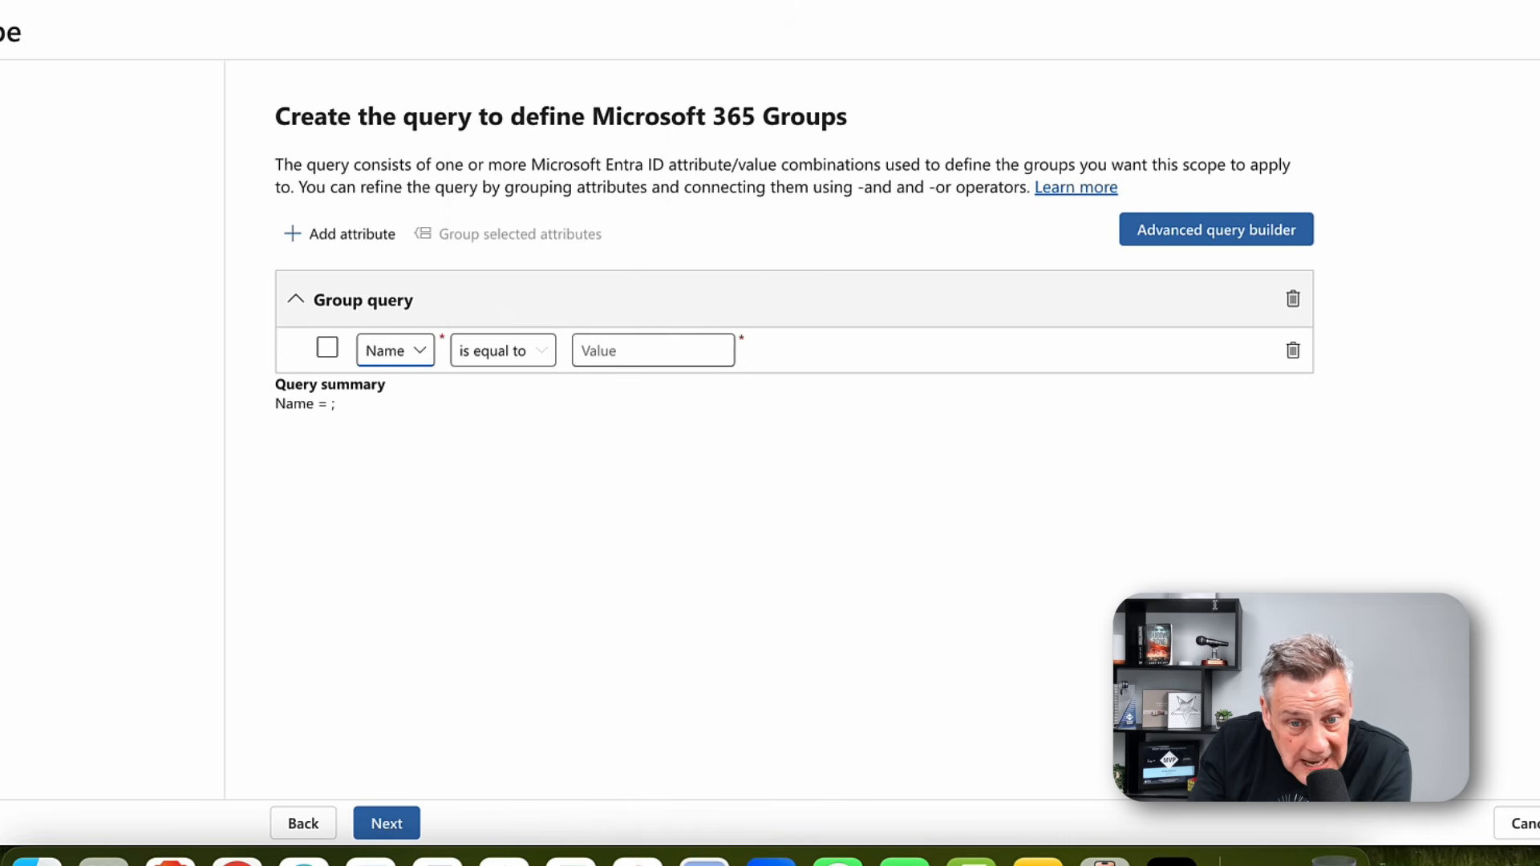
click(552, 357)
click(553, 353)
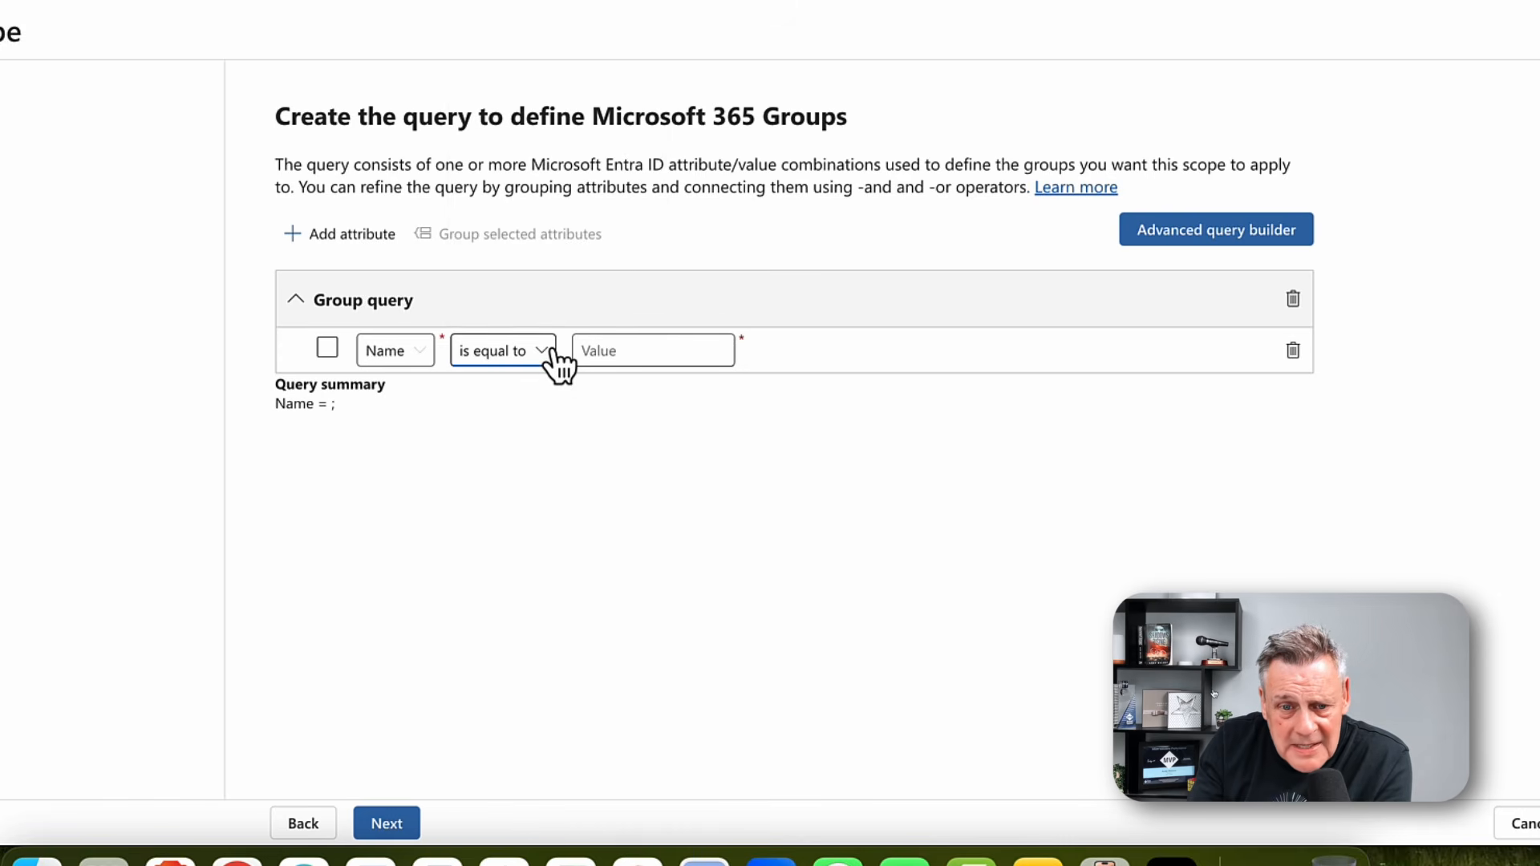
click(553, 355)
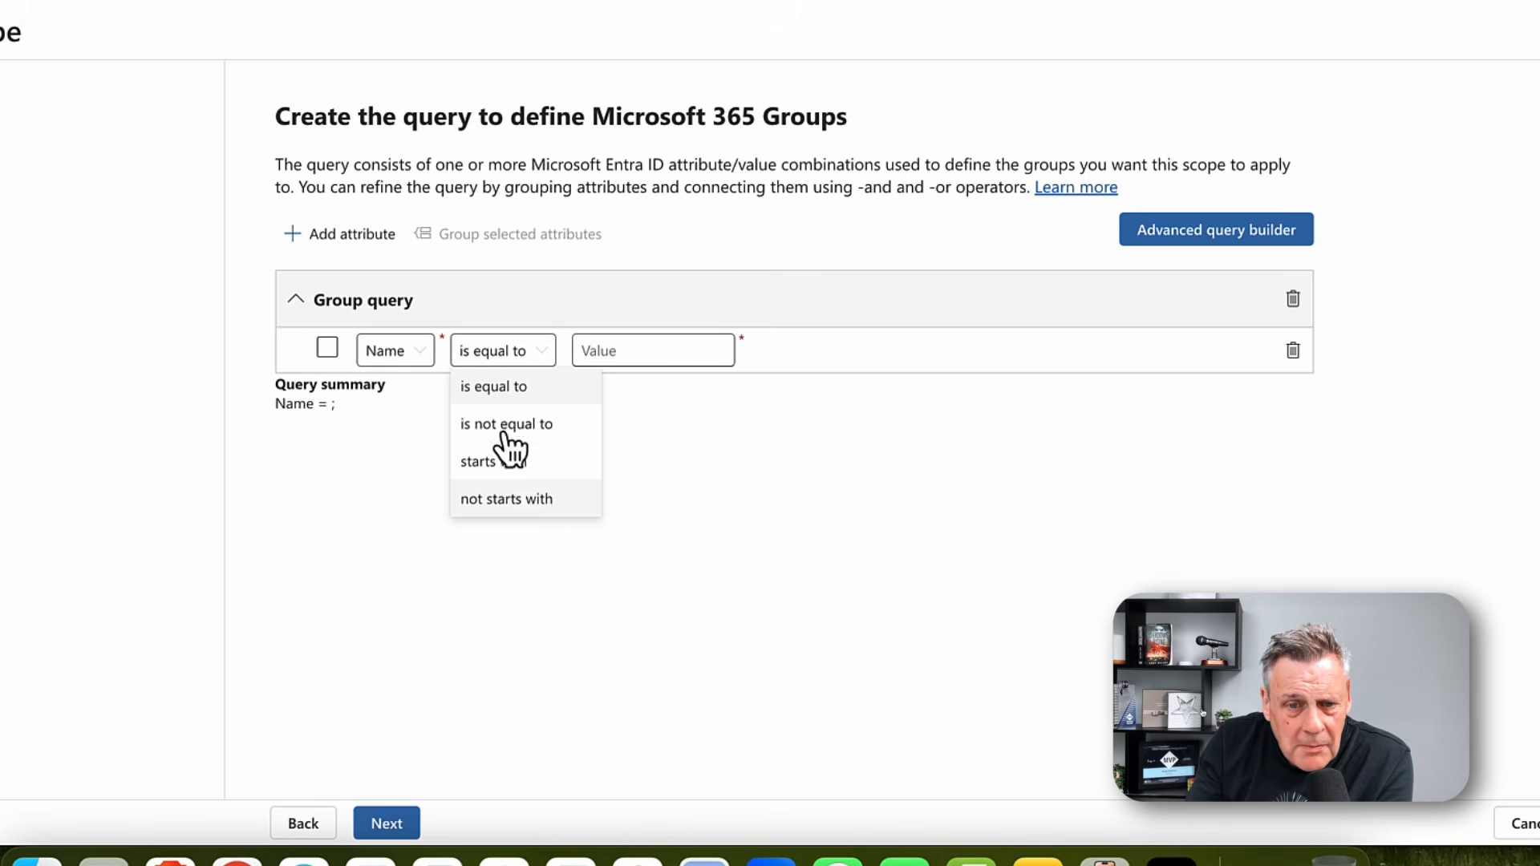
click(507, 389)
click(626, 357)
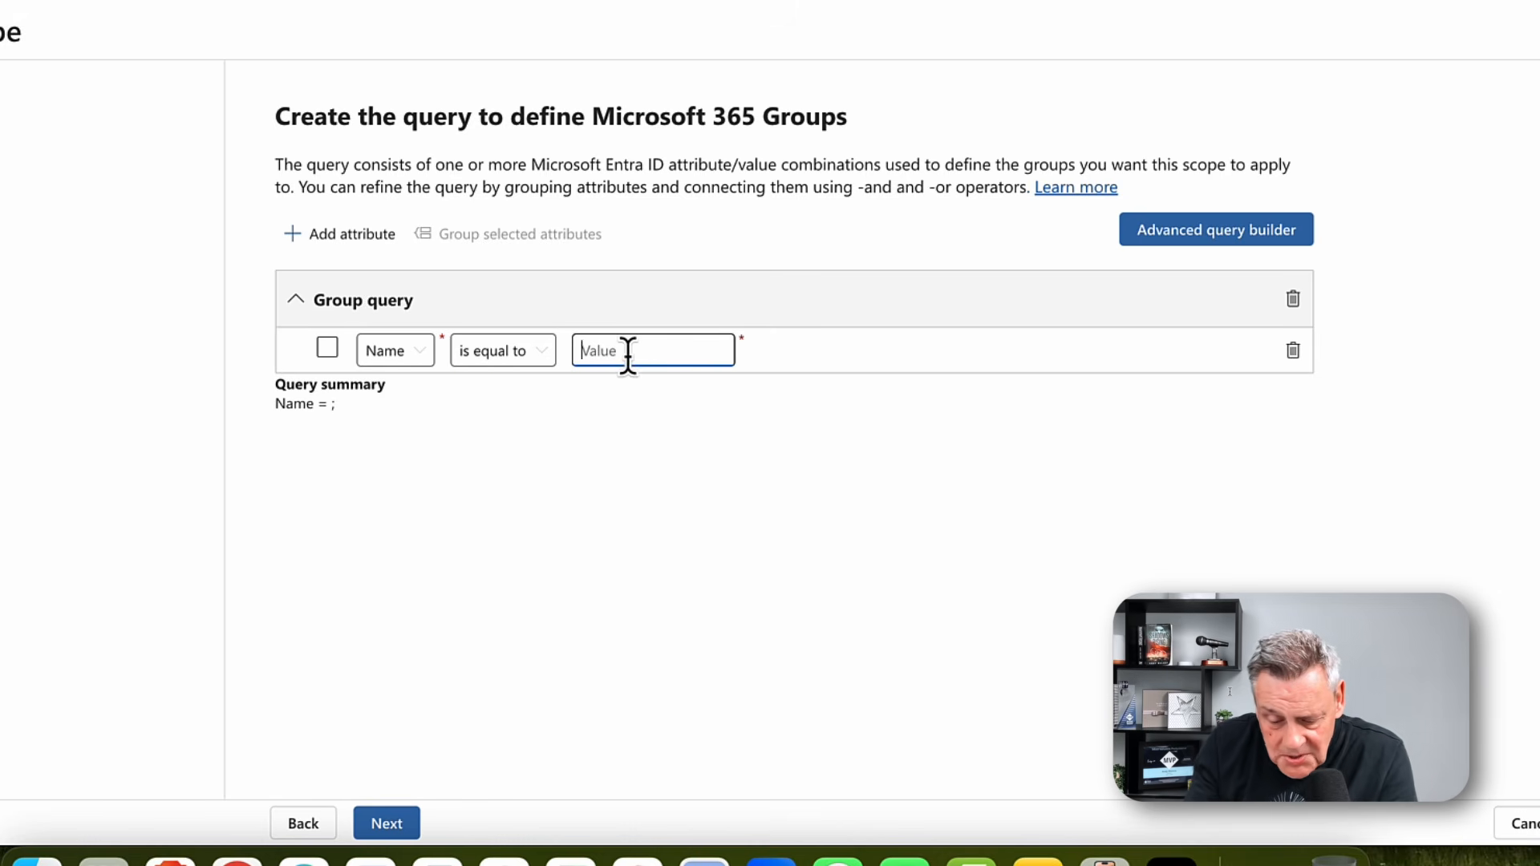
text(Sales)
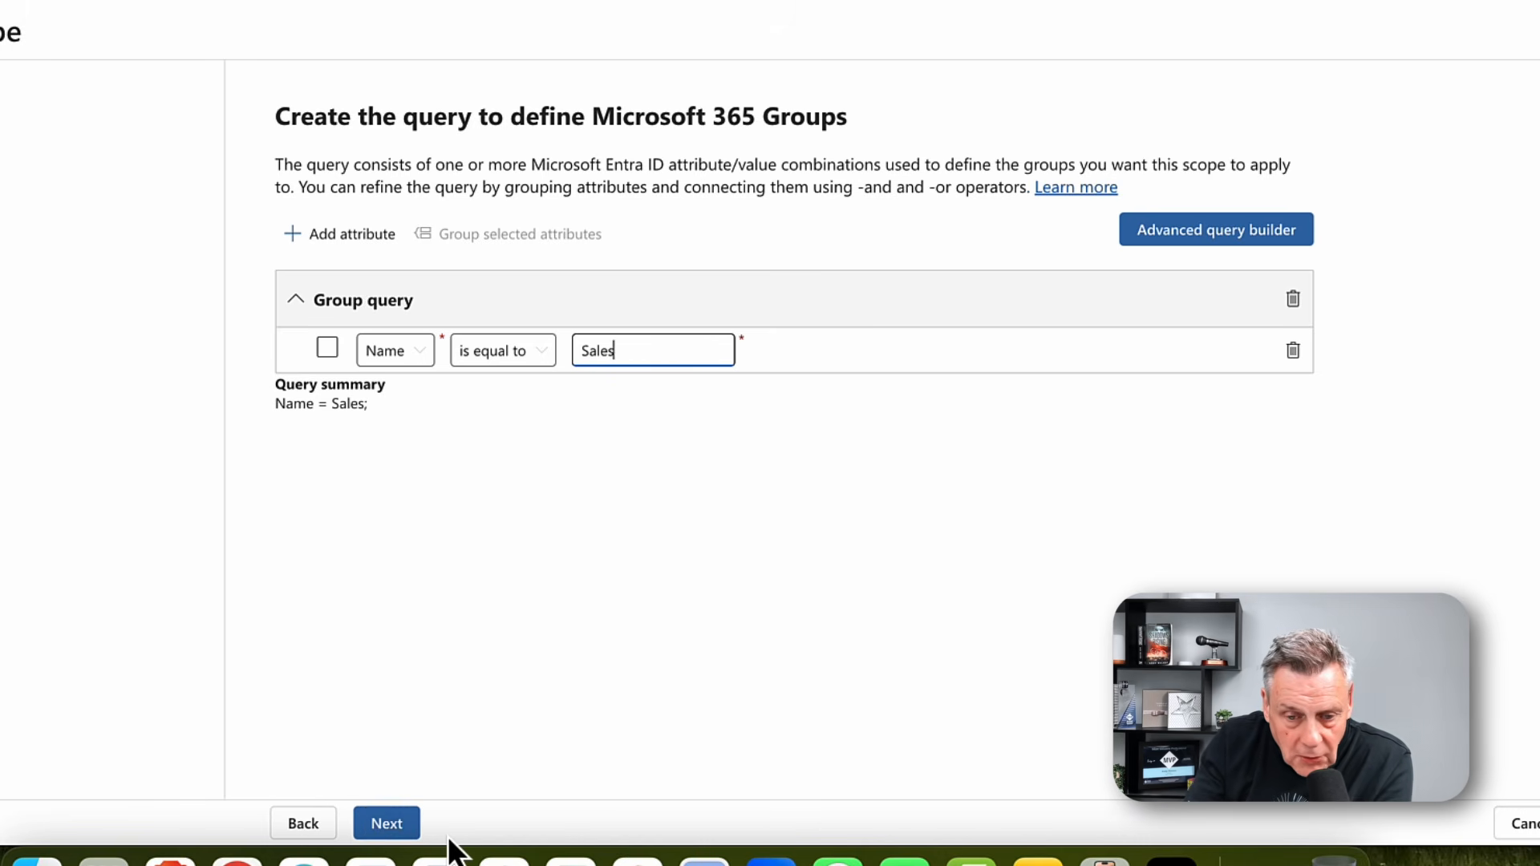
- Submit the reviewed adaptive scope and close the creation wizard
click(388, 824)
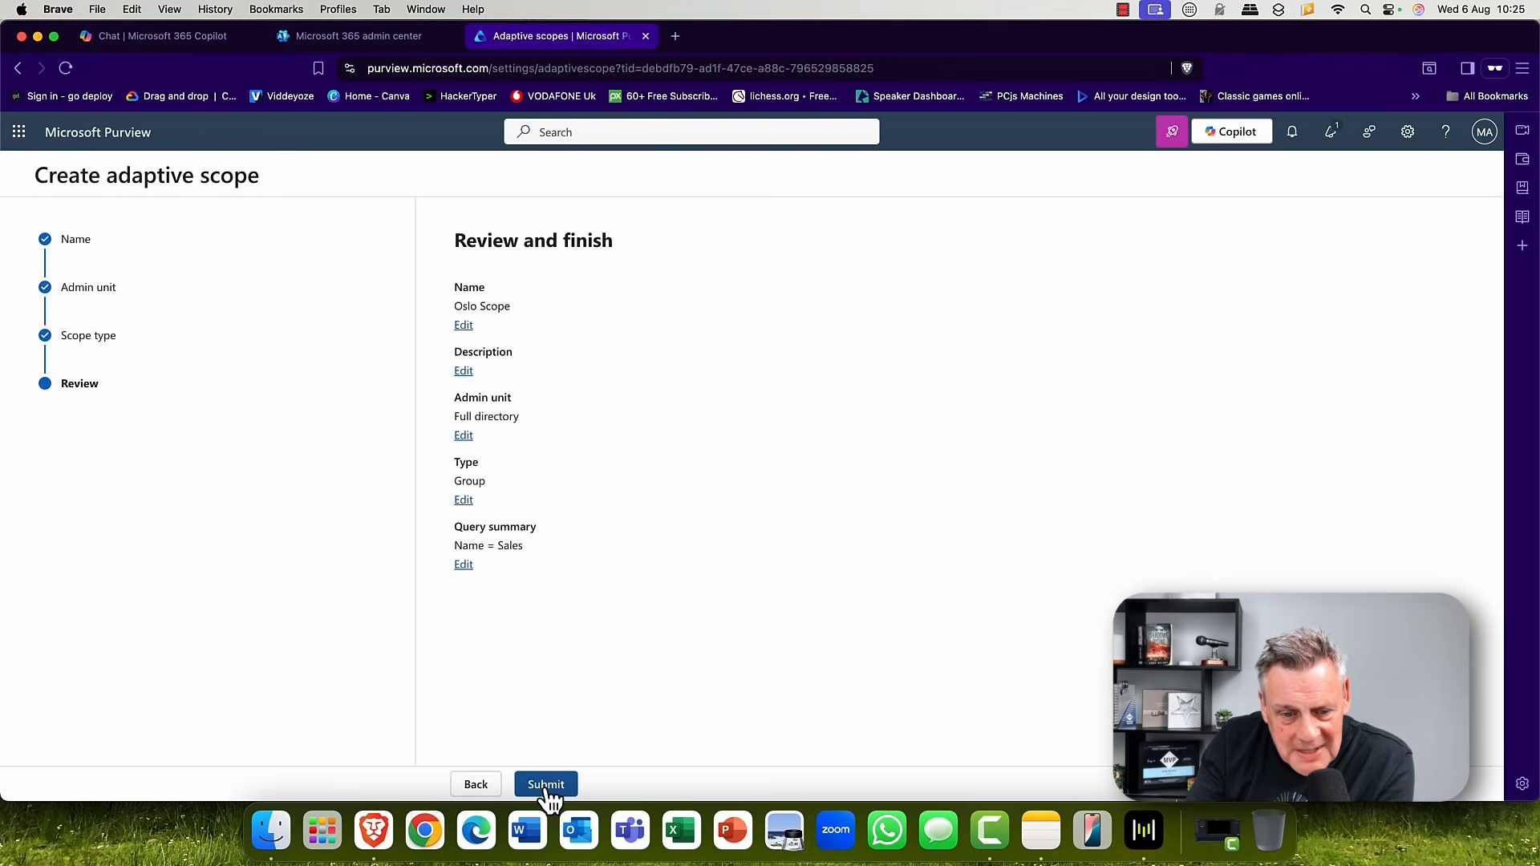
click(546, 786)
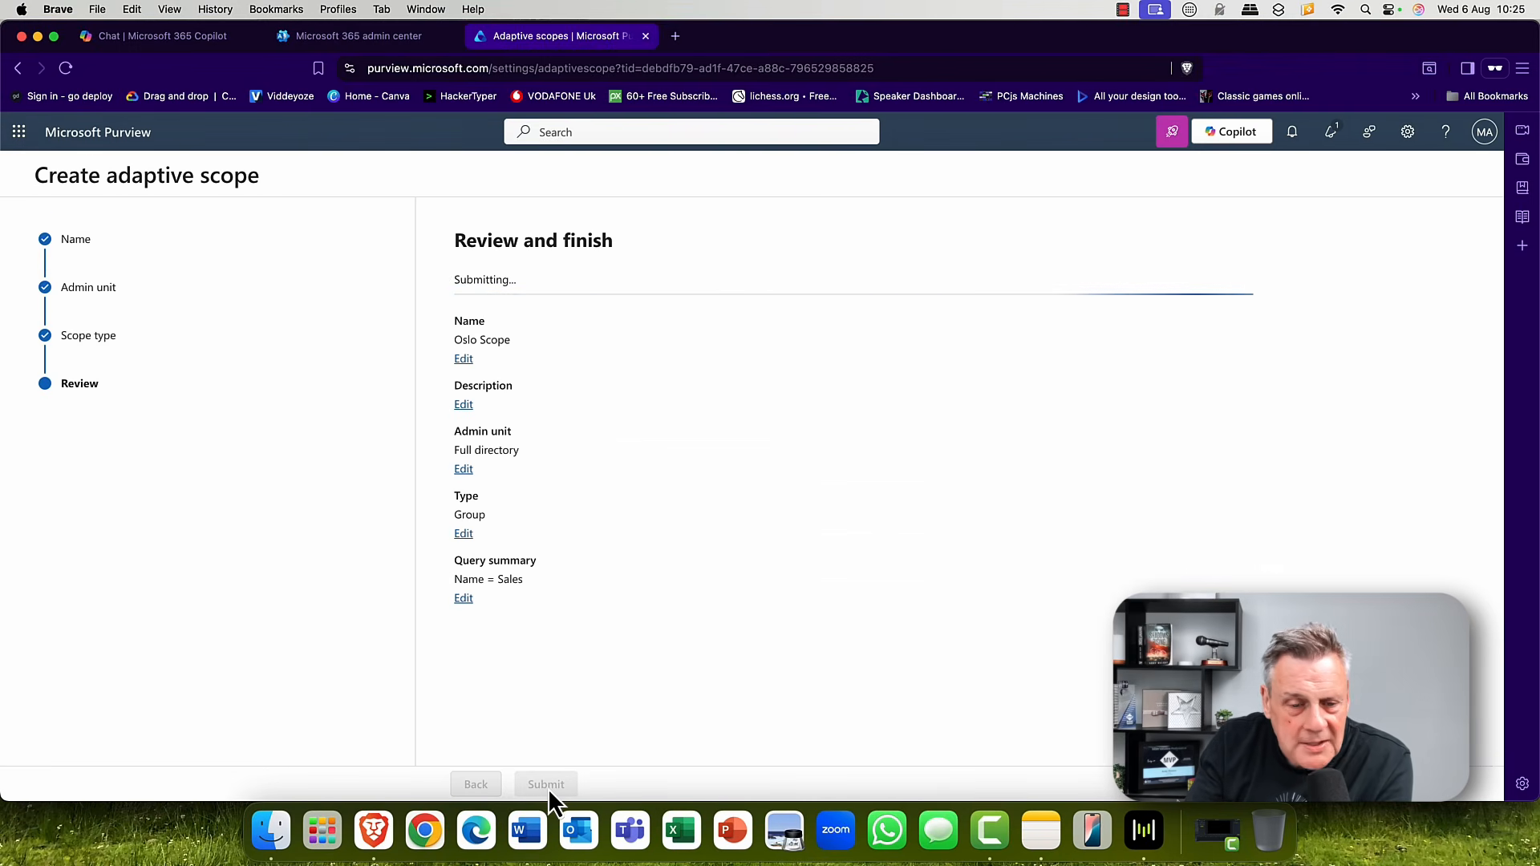
click(496, 788)
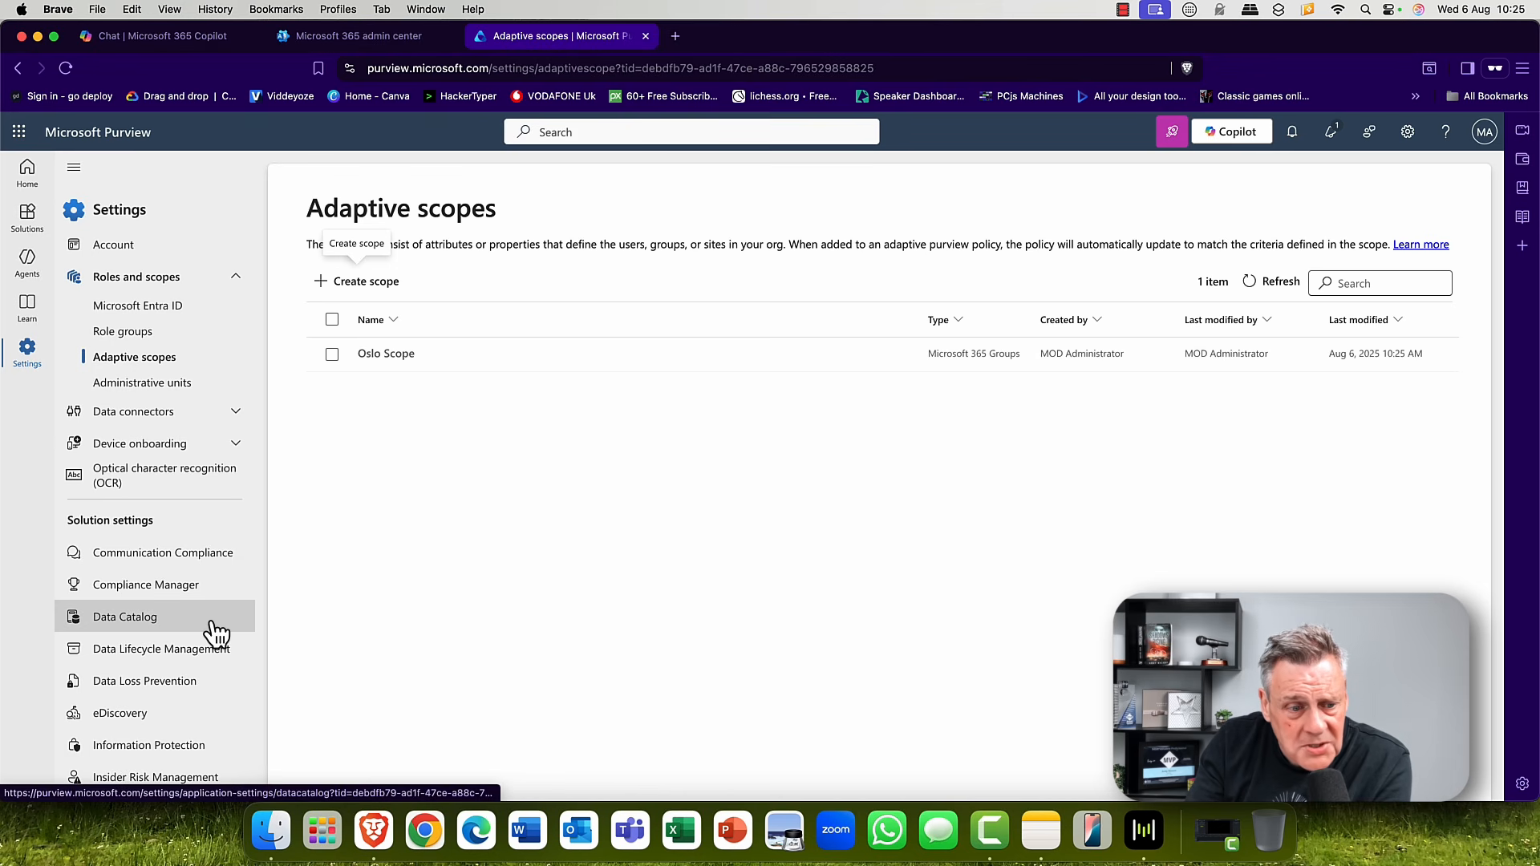
- Look through the Data Loss Prevention, Information Protection and Insider Risk Management settings, and return to the adaptive scopes
scroll(215, 634, down, 1)
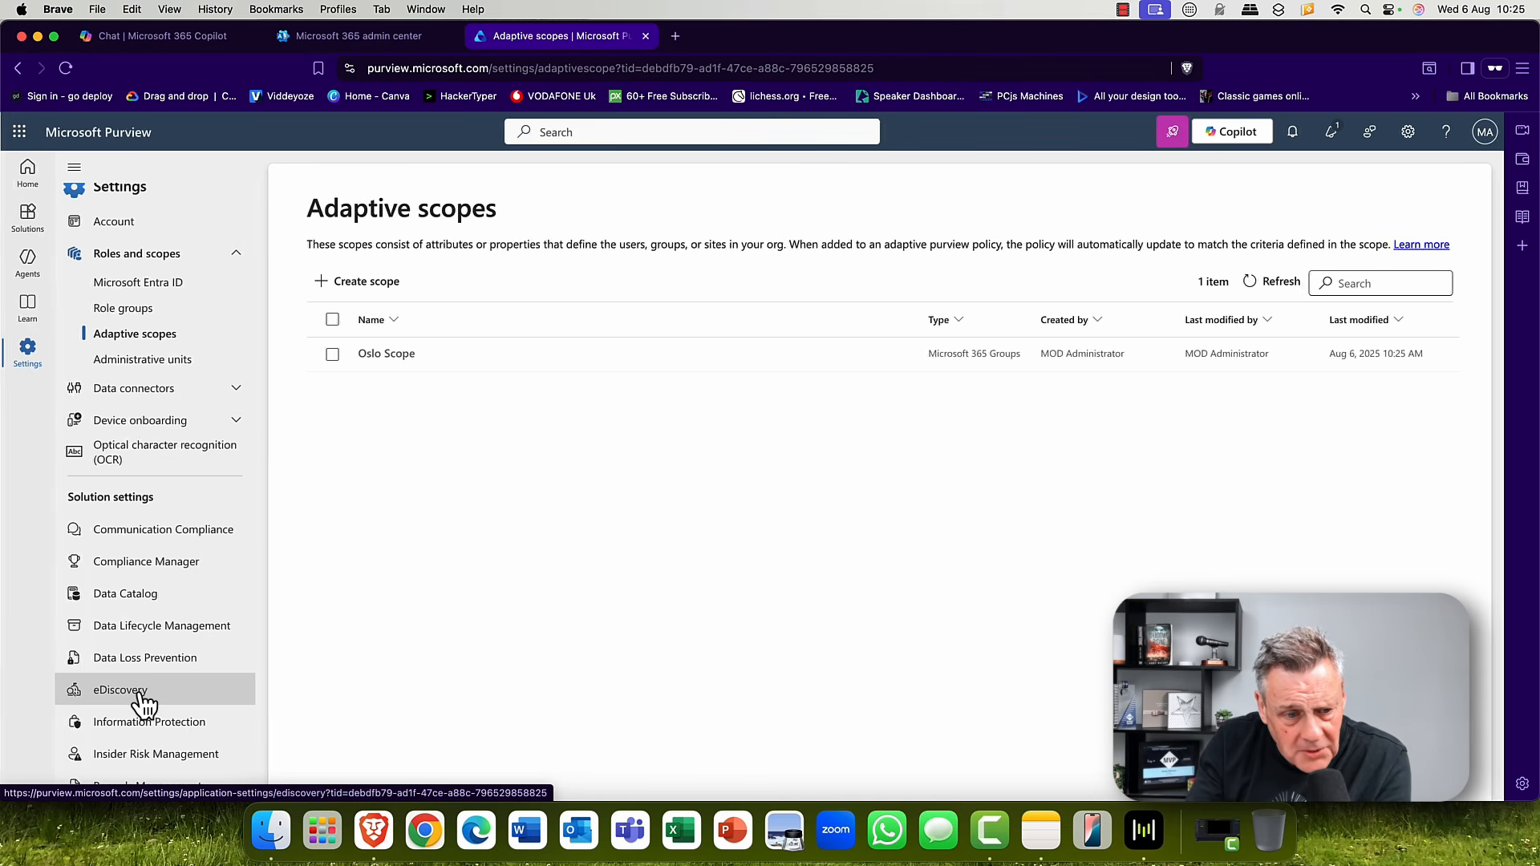
click(143, 665)
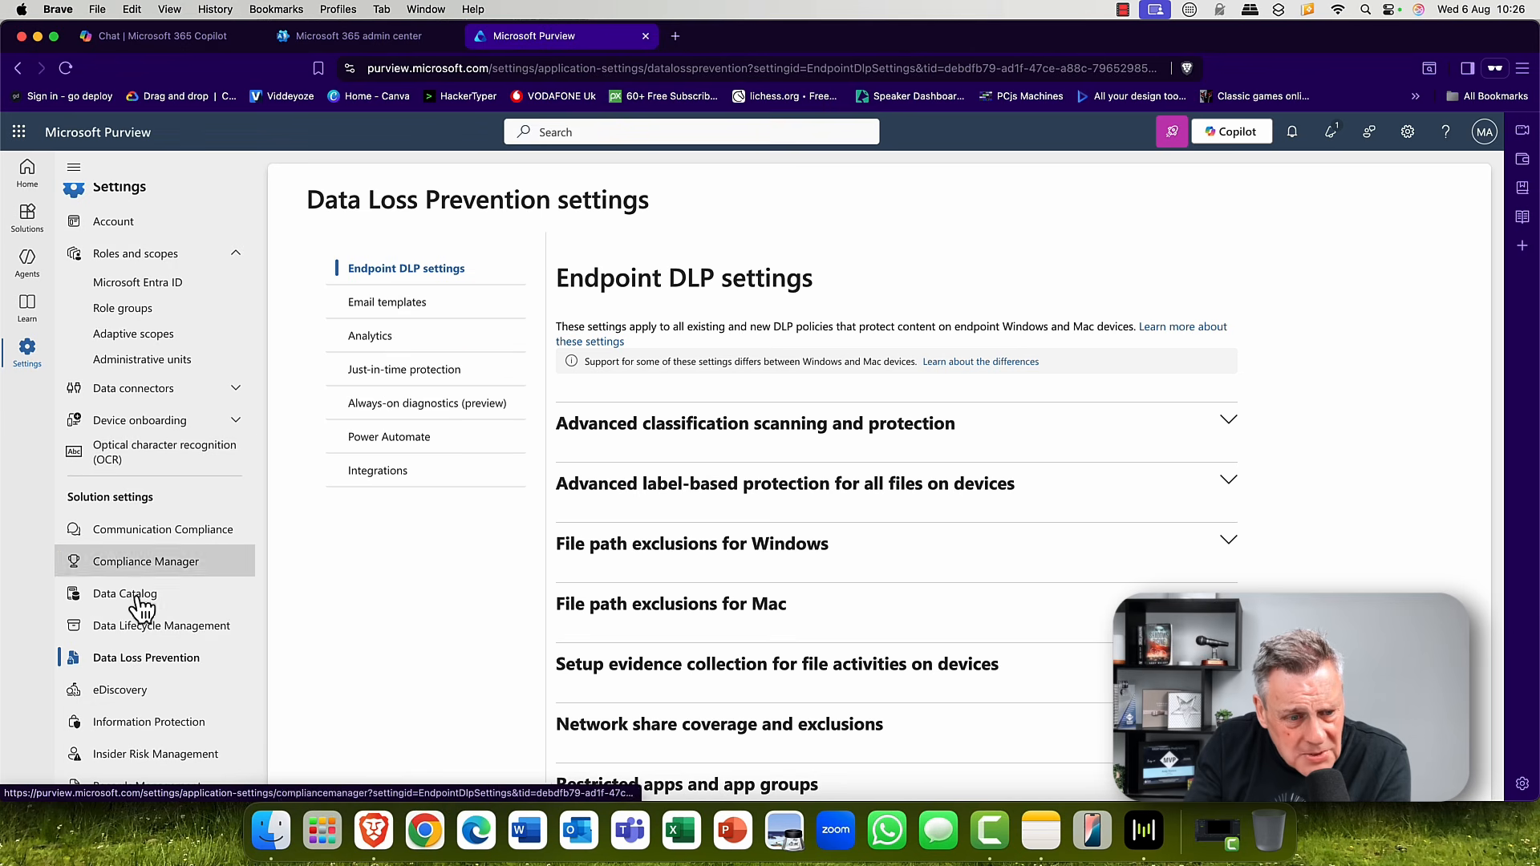
click(163, 729)
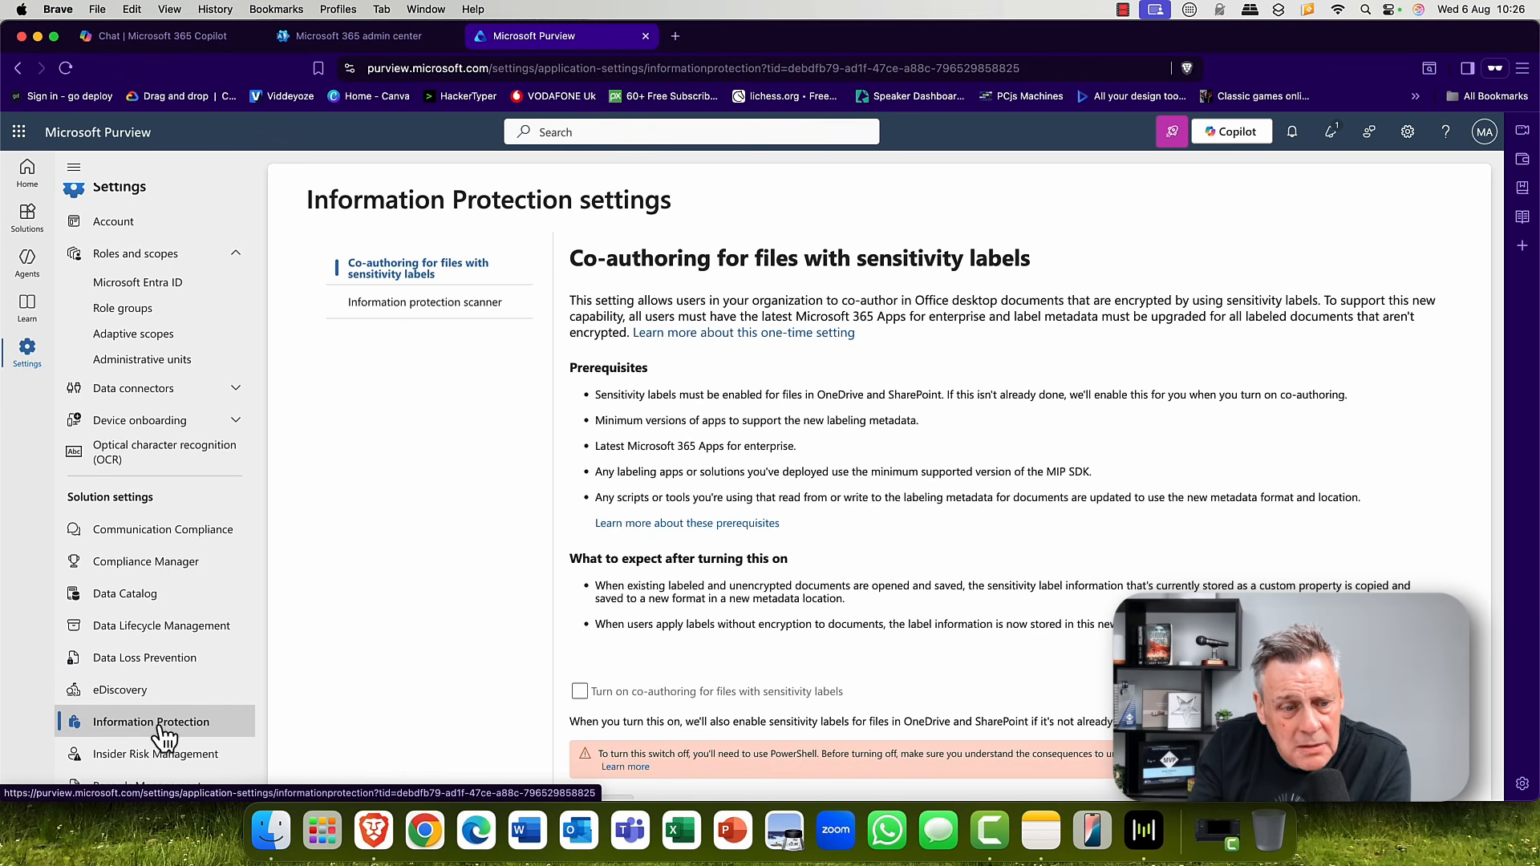
click(160, 759)
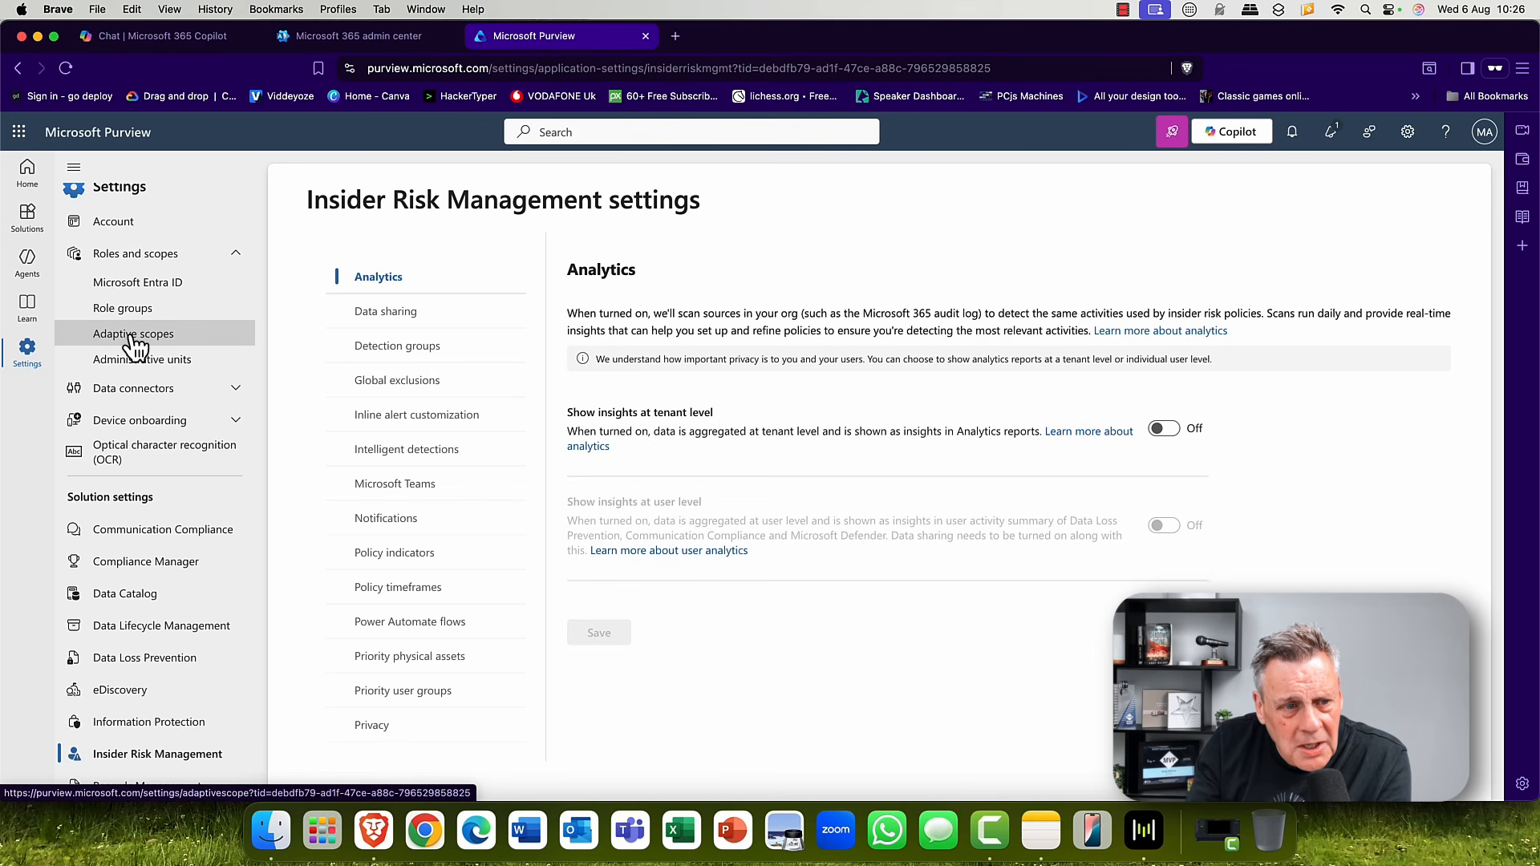
click(164, 341)
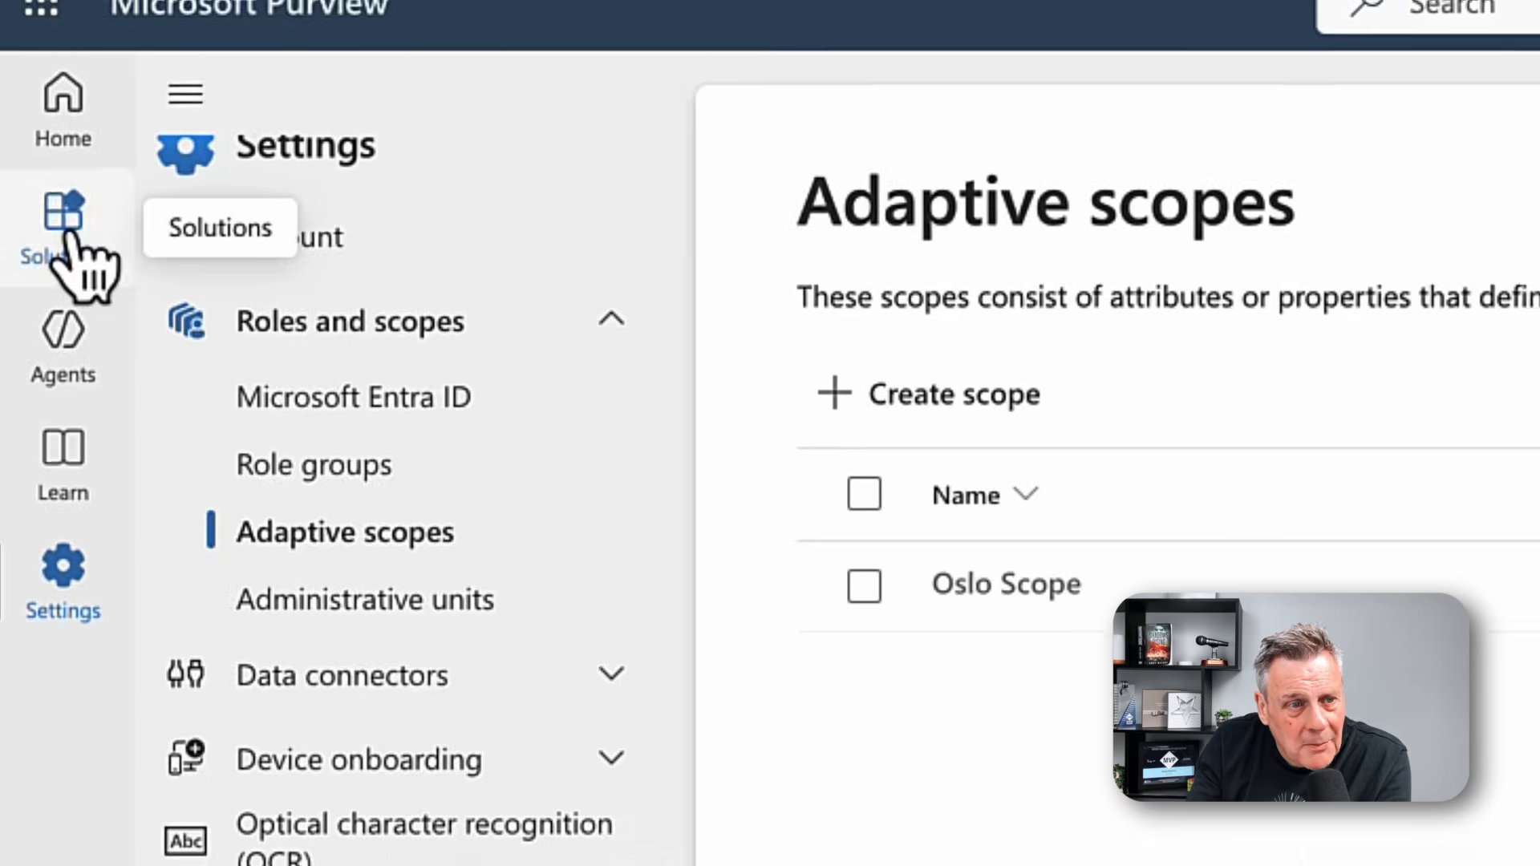
- Open the sensitivity labels of the Information Protection solution, dismissing the label policies introduction
click(27, 215)
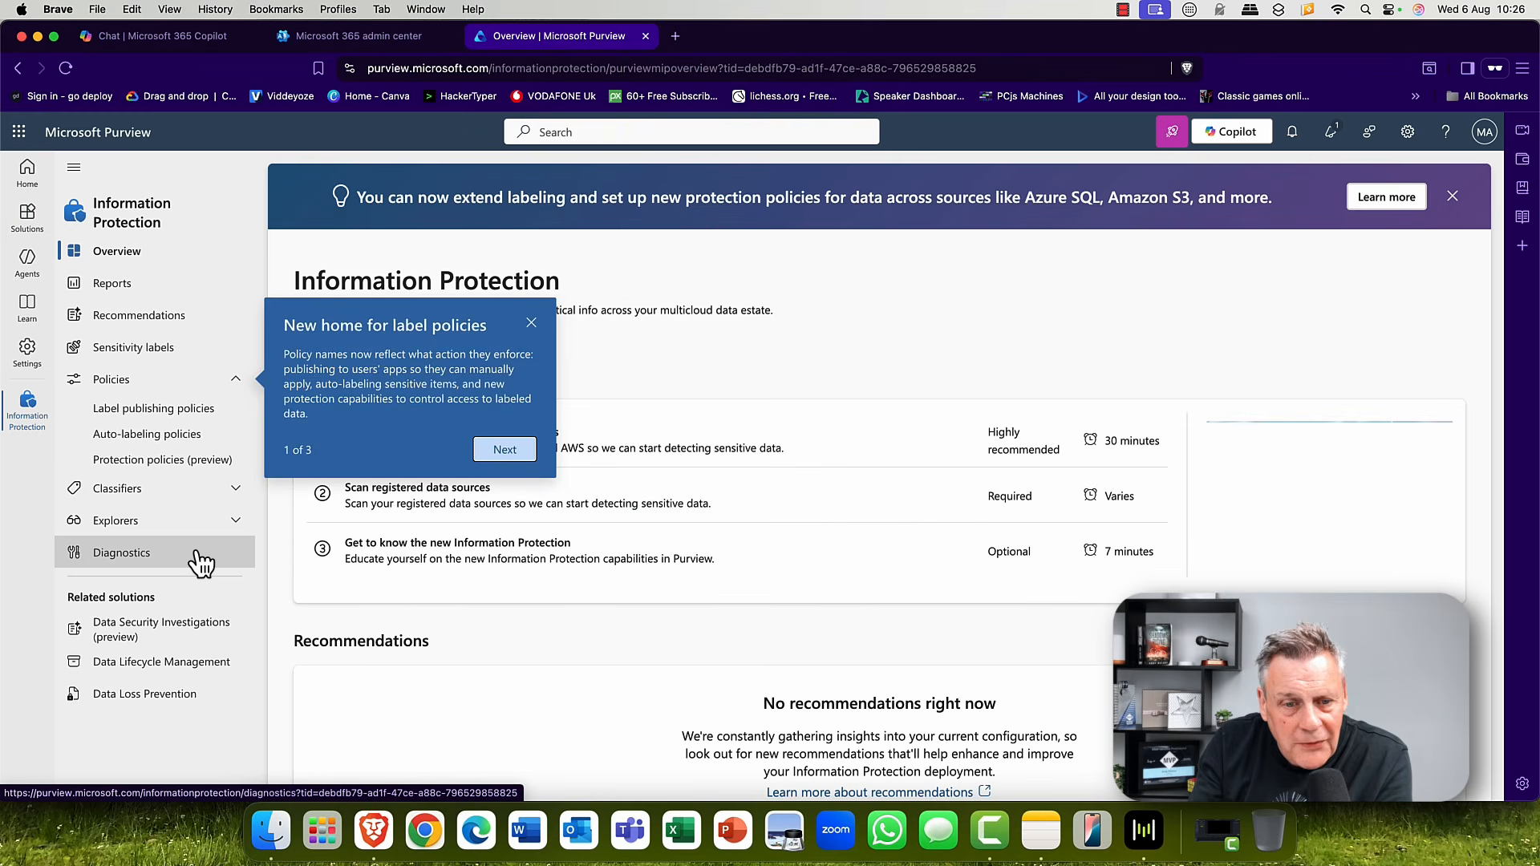
click(531, 324)
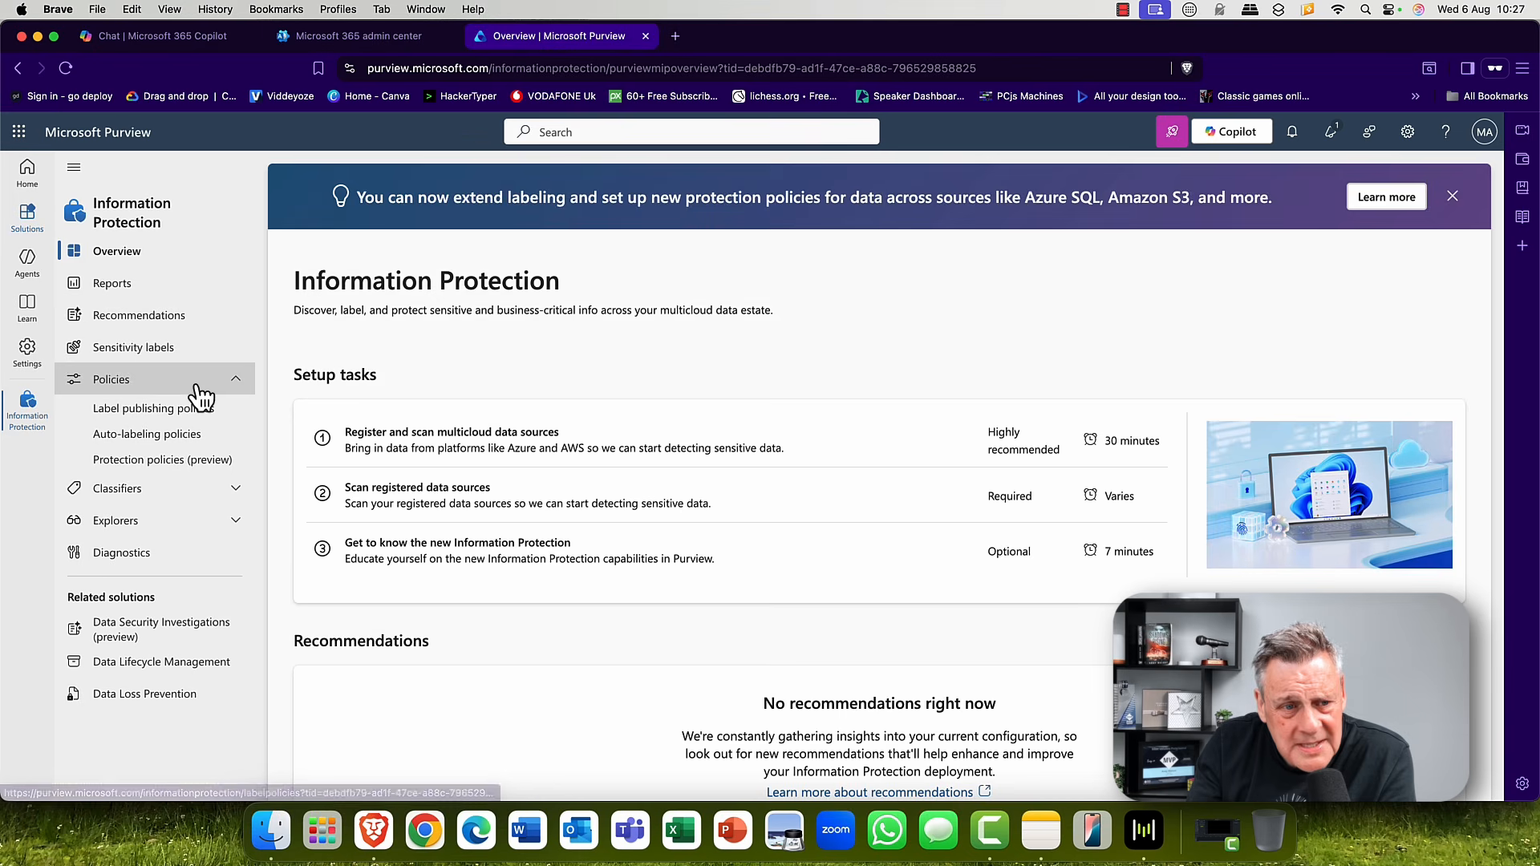
click(141, 357)
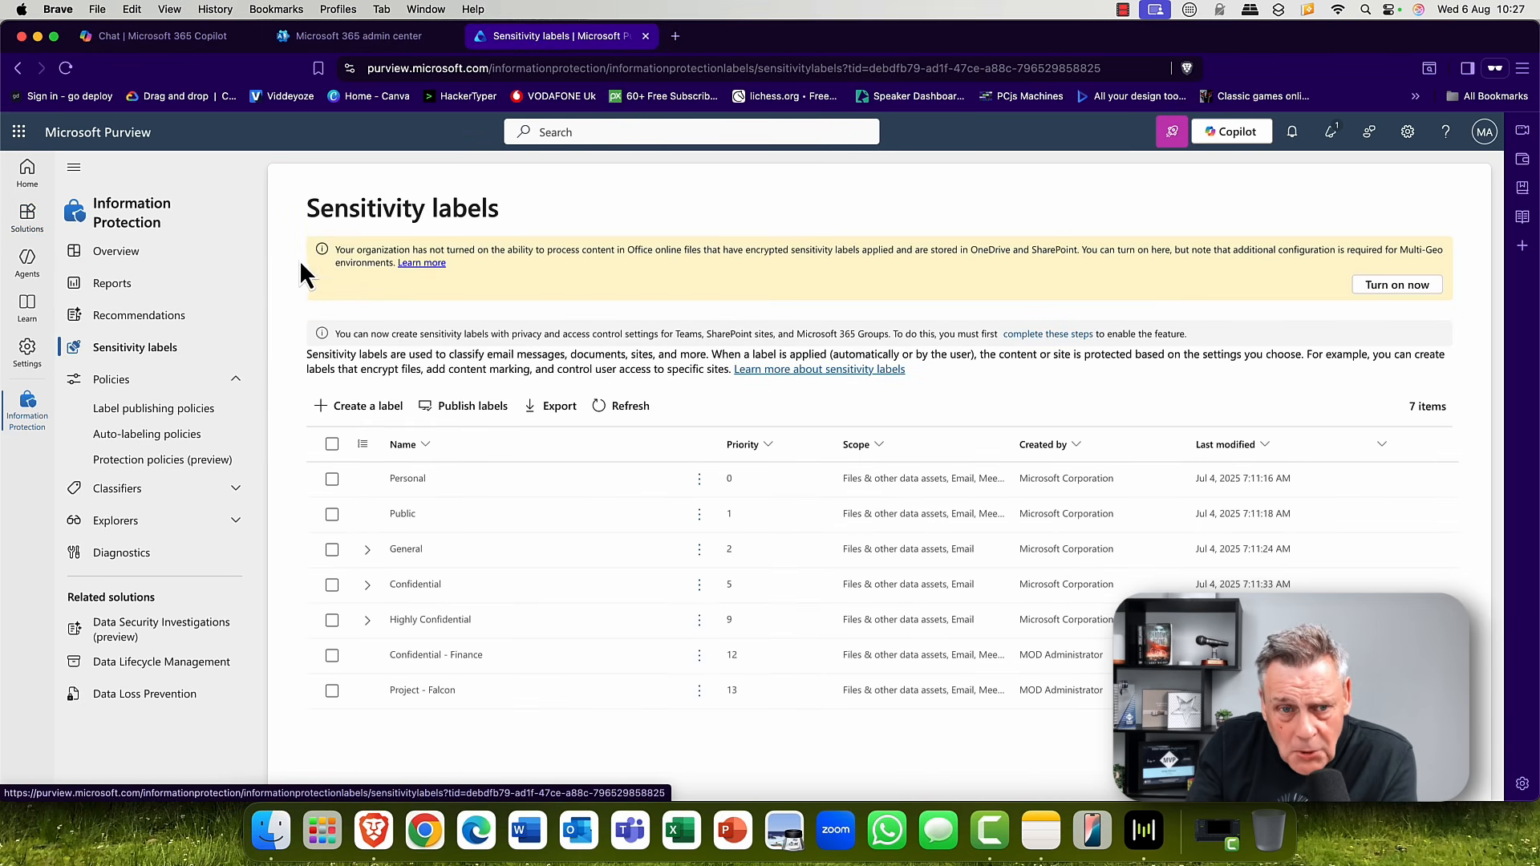
- Create a new sensitivity label with "Sales Confidential" as both its name and display name
click(367, 407)
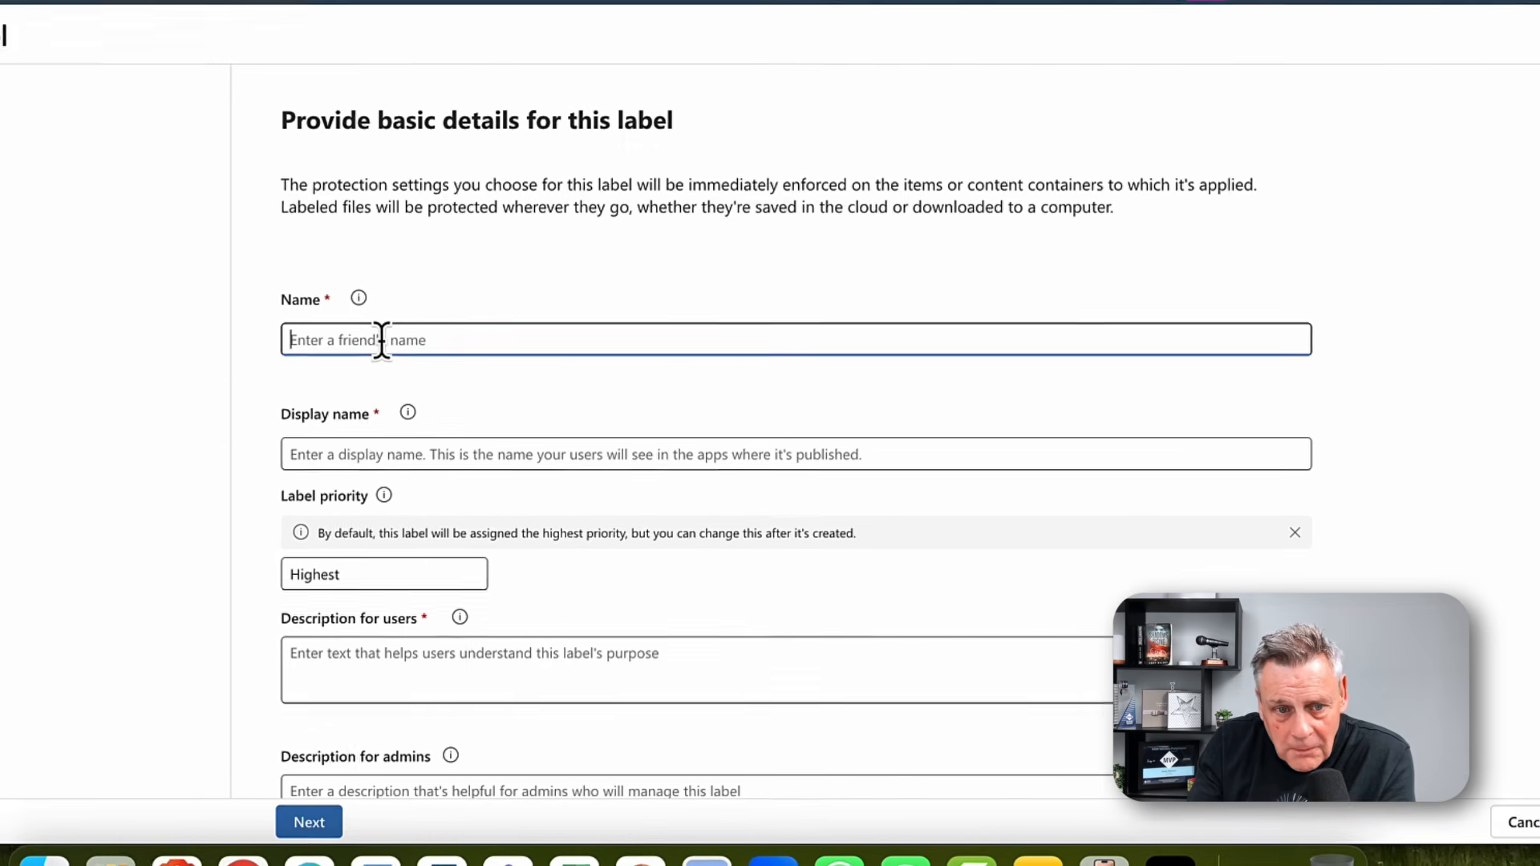
click(532, 410)
text(Sales Confidential)
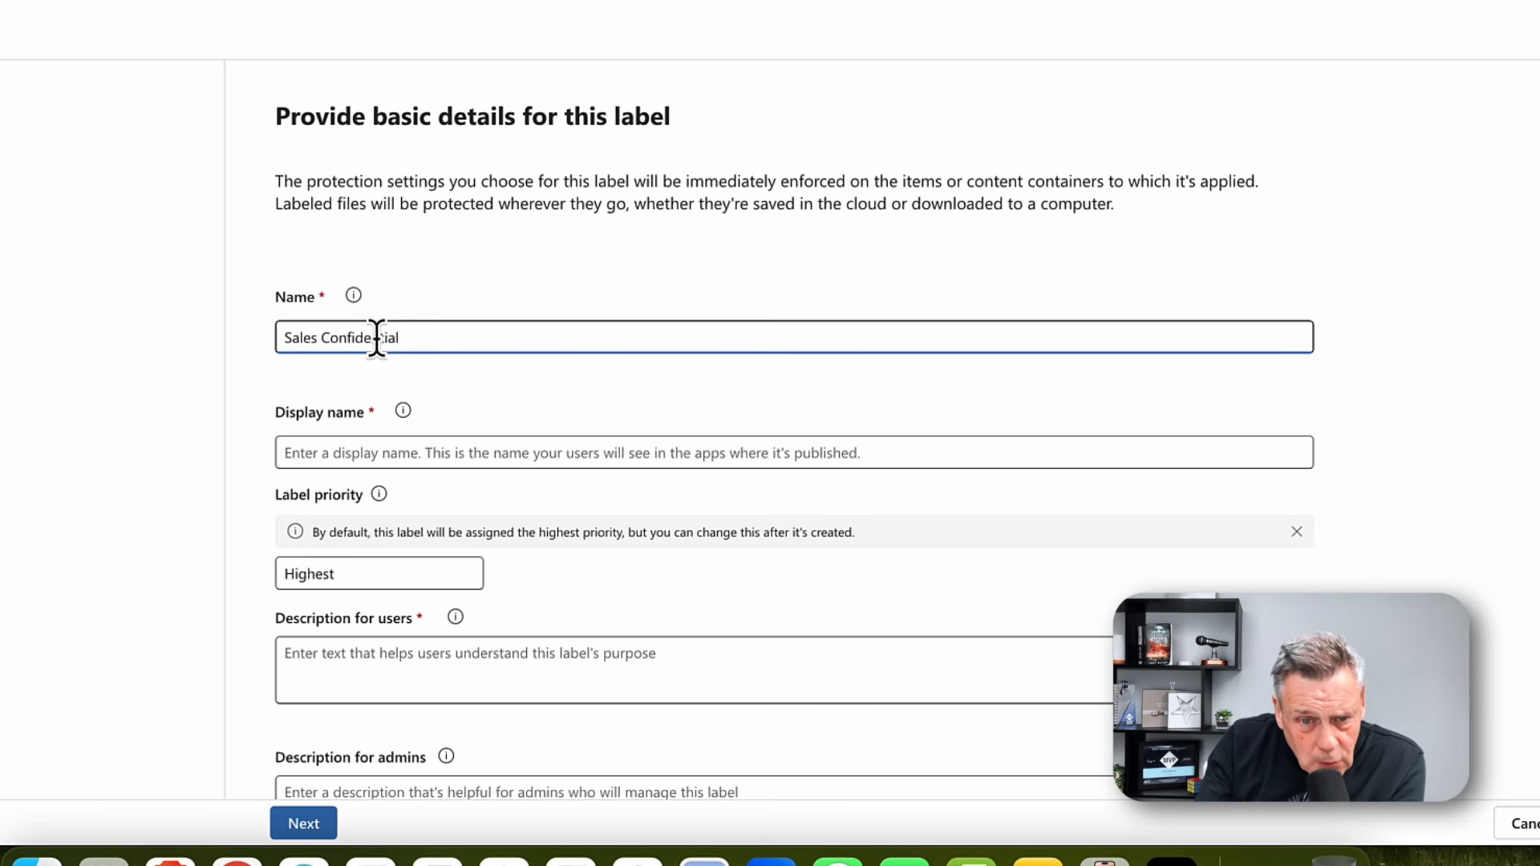
drag(419, 333, 228, 348)
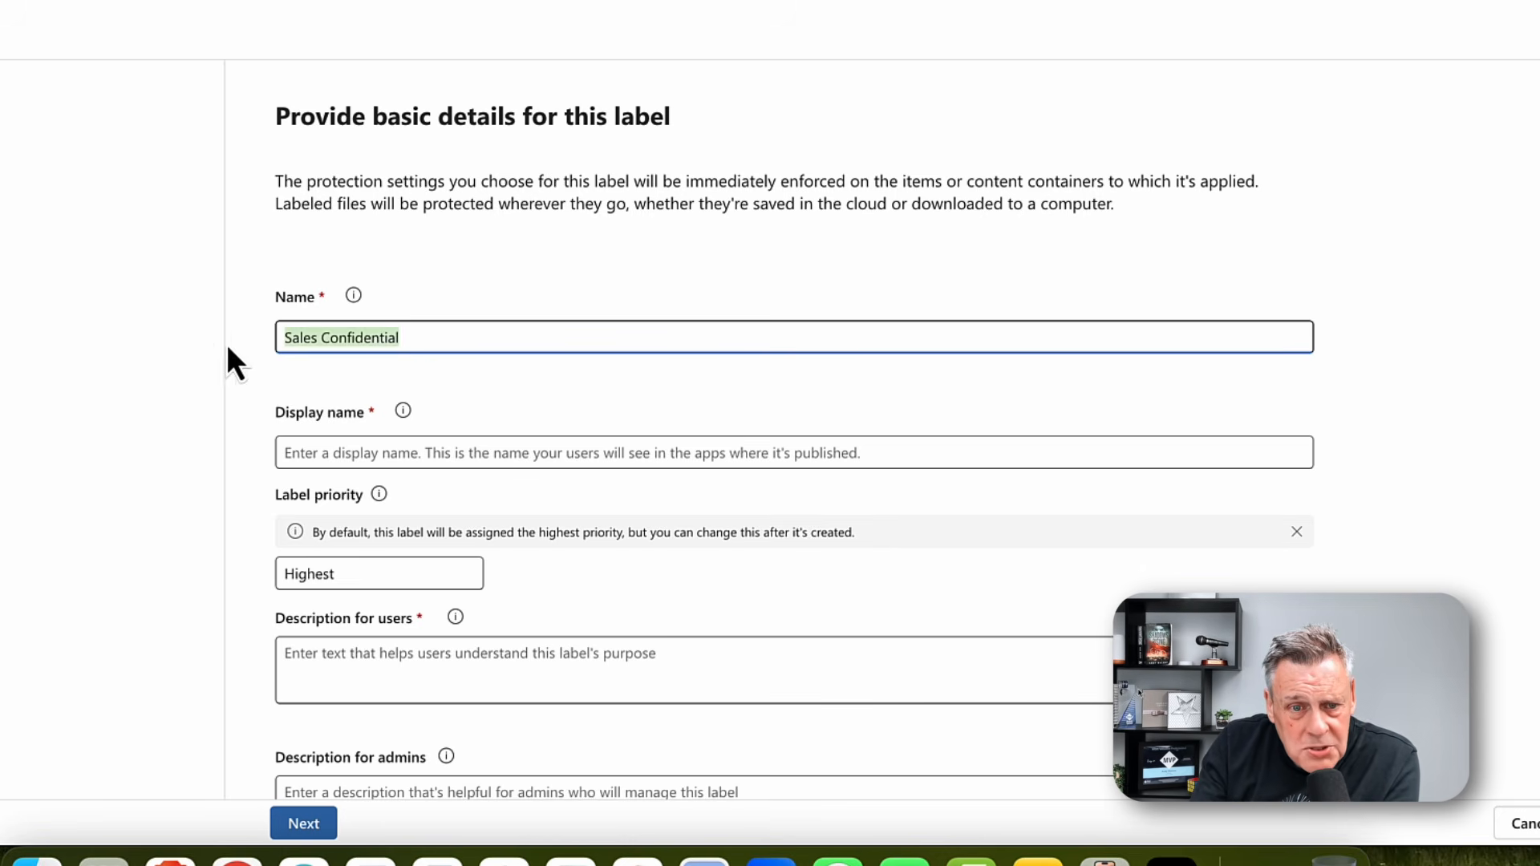
right_click(344, 339)
click(372, 454)
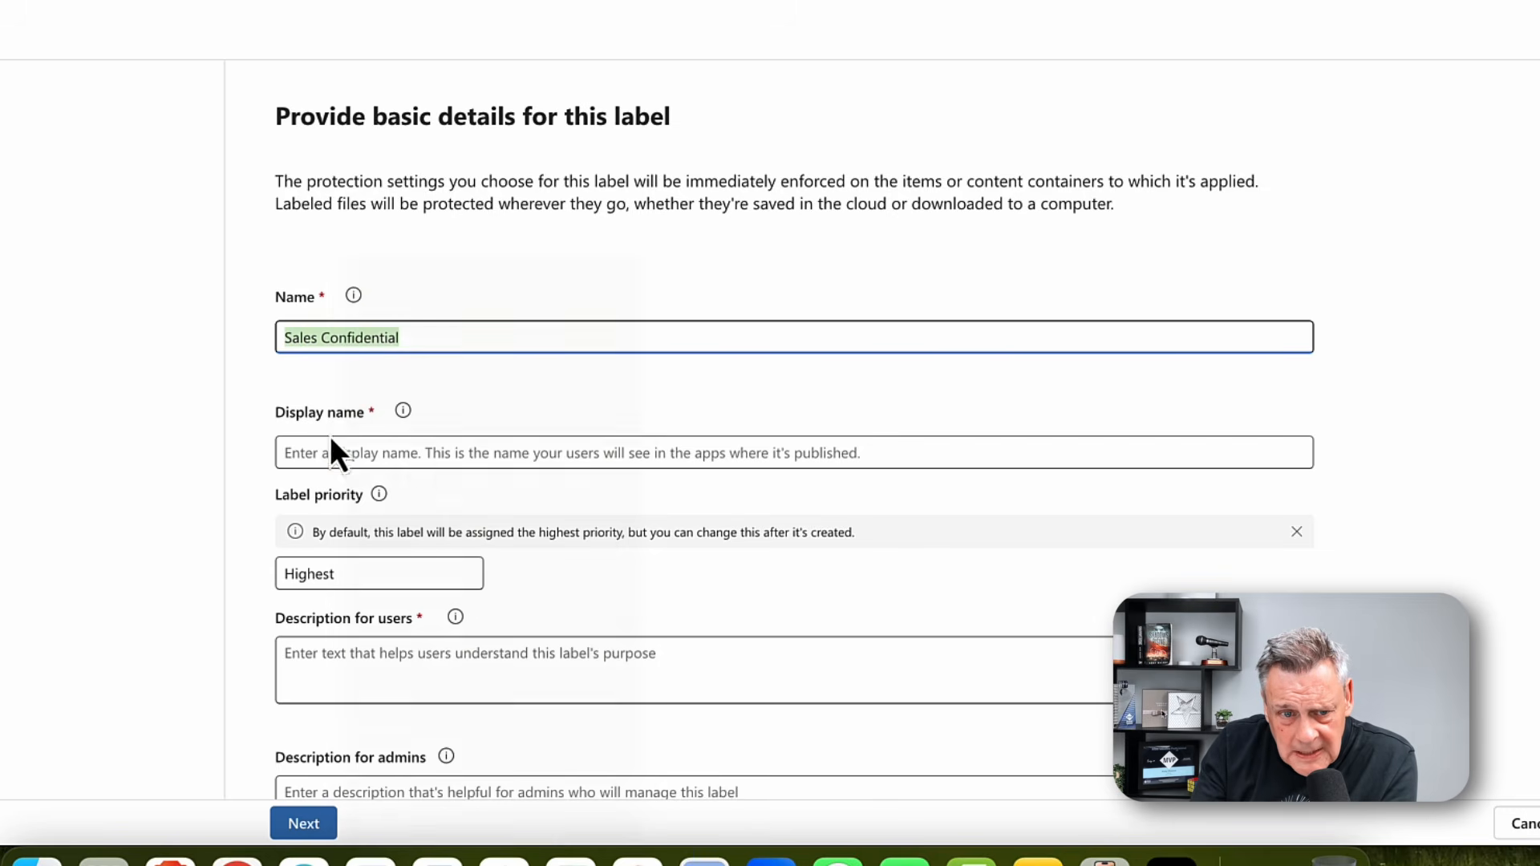
right_click(328, 454)
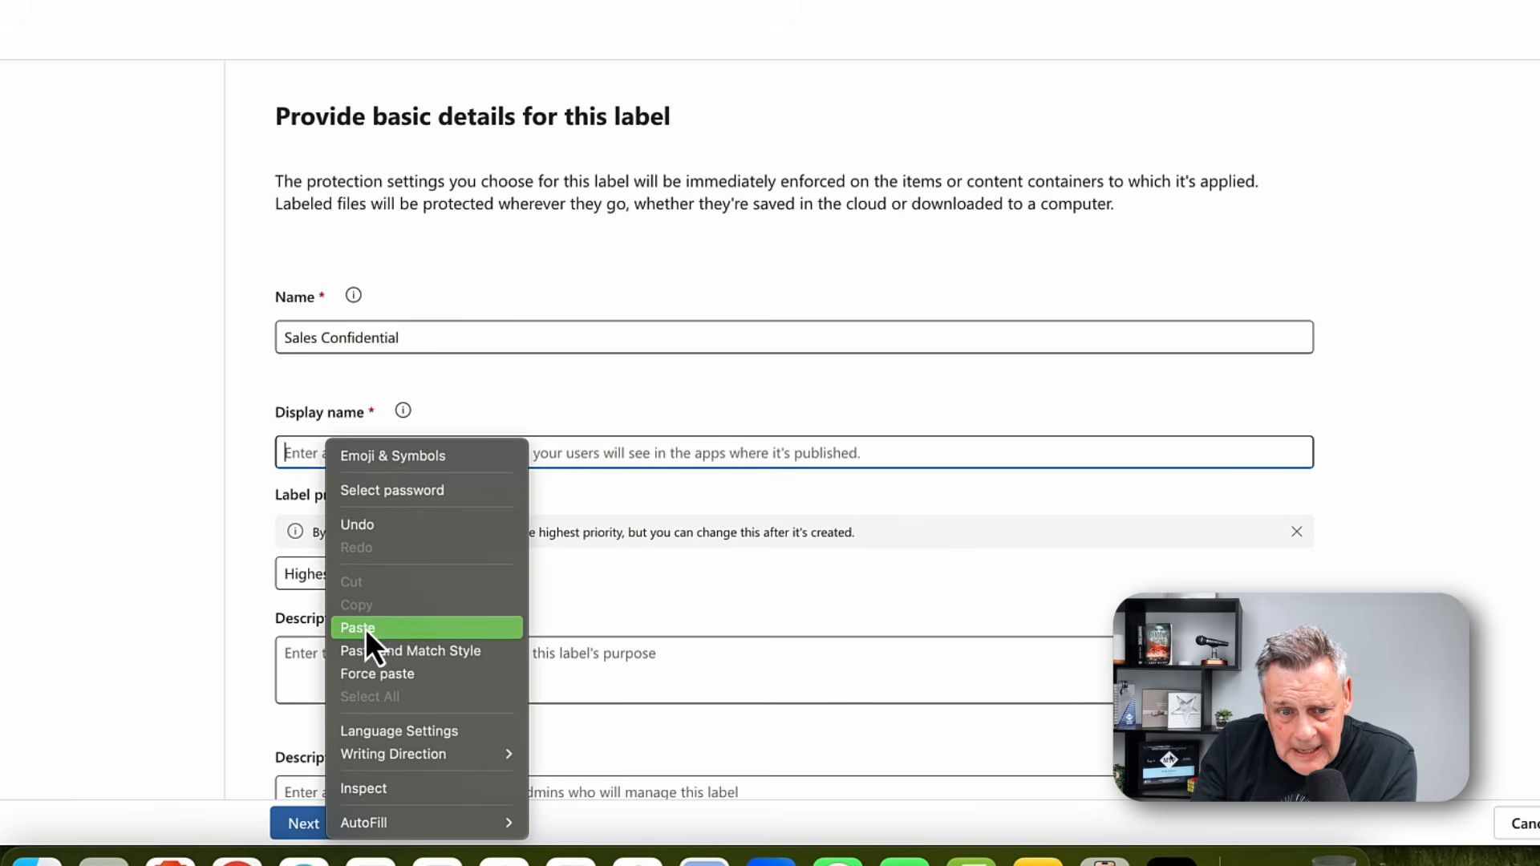
click(358, 628)
- Fill in both the description for users and the description for admins with the copied text "Sales Confidential"
scroll(403, 592, down, 3)
click(372, 501)
right_click(368, 475)
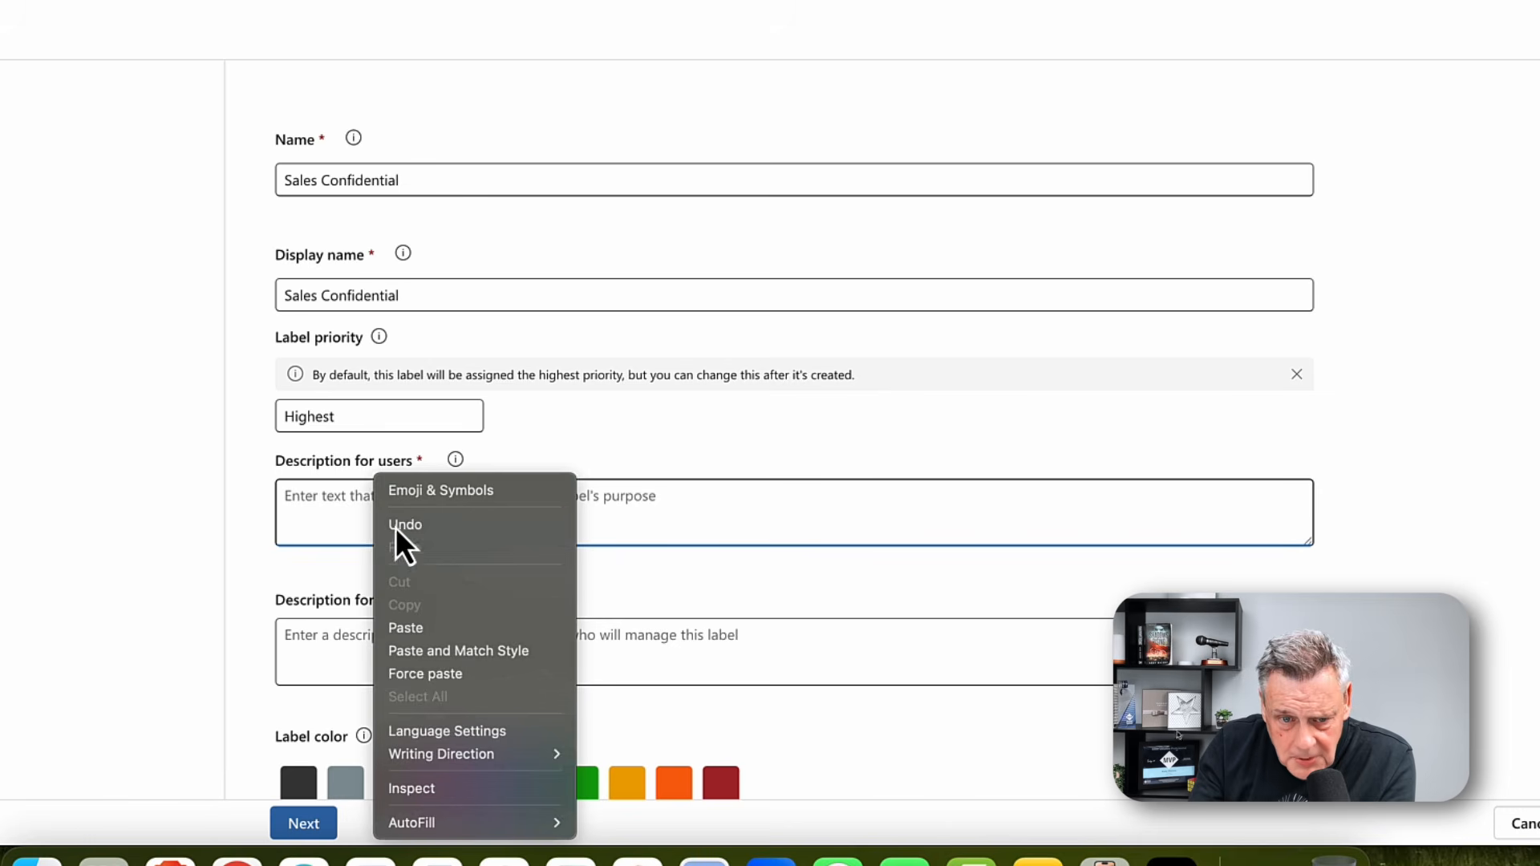
click(406, 639)
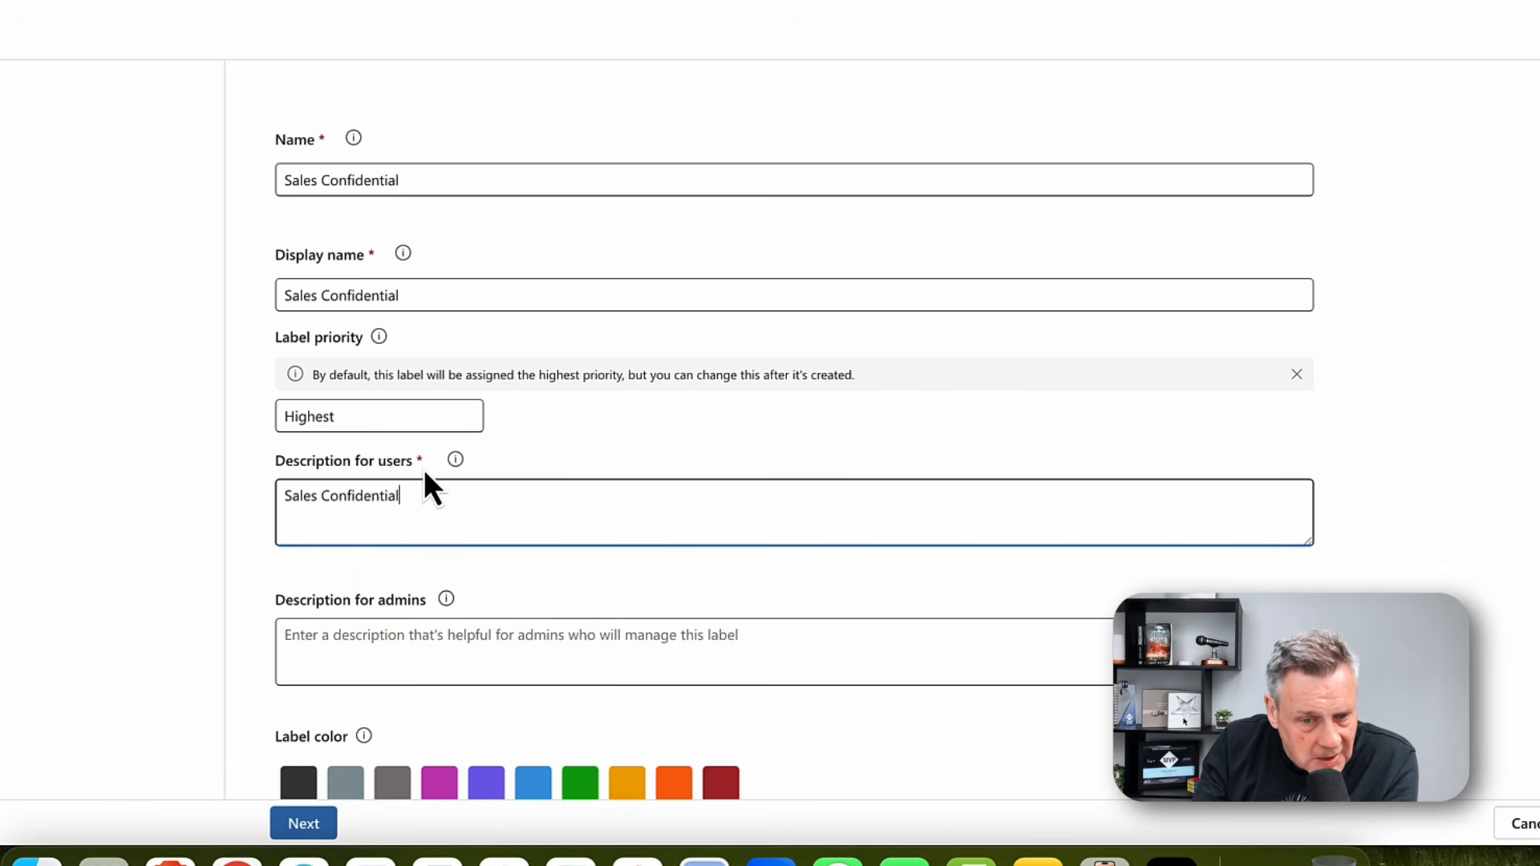
click(335, 651)
right_click(340, 650)
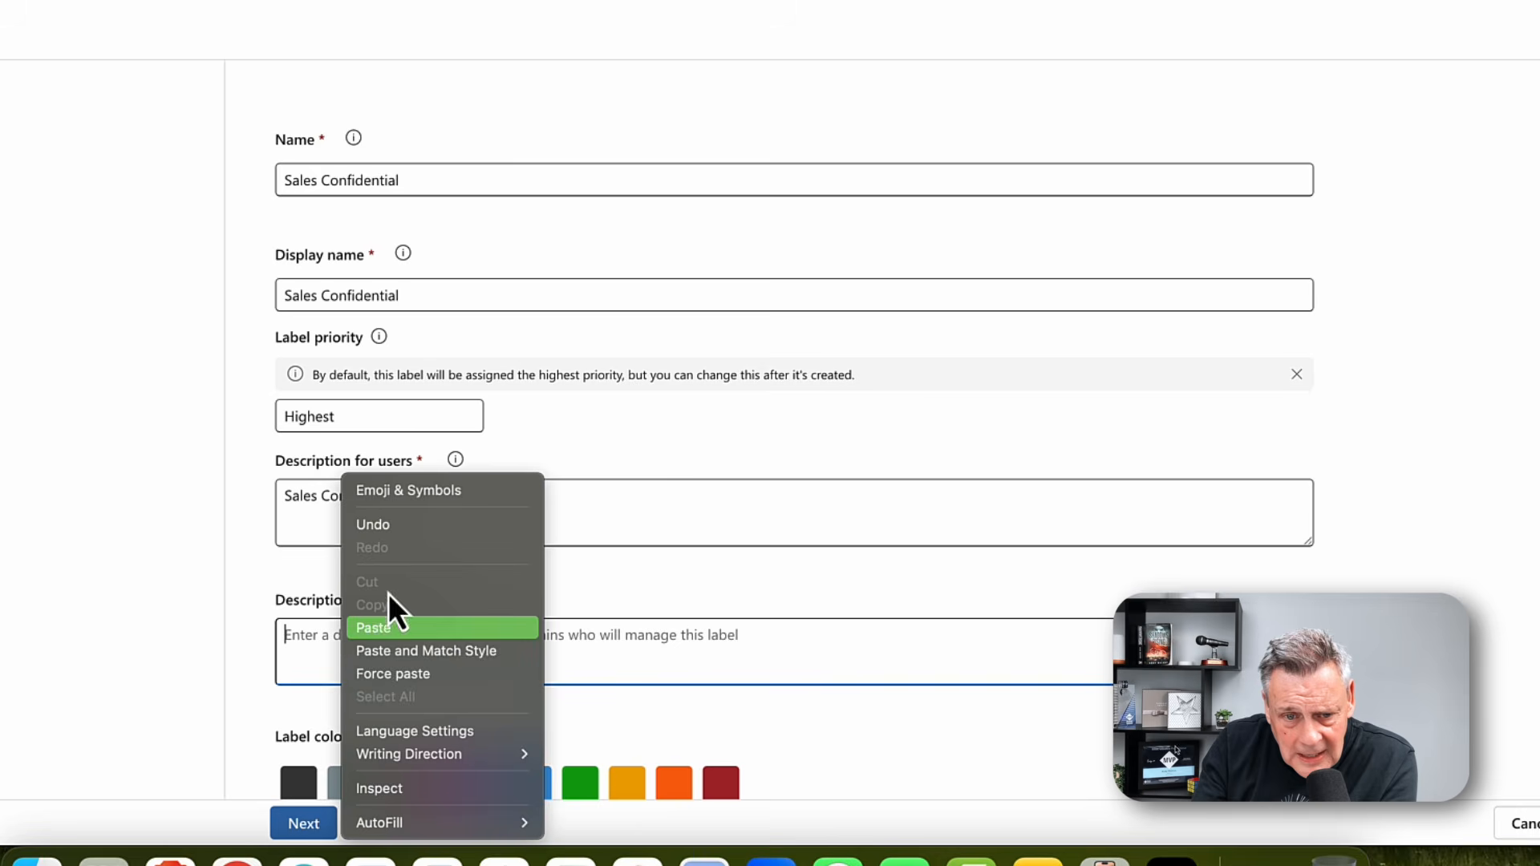
click(377, 626)
- Choose purple as the label color and continue to the label's scope
scroll(379, 633, down, 1)
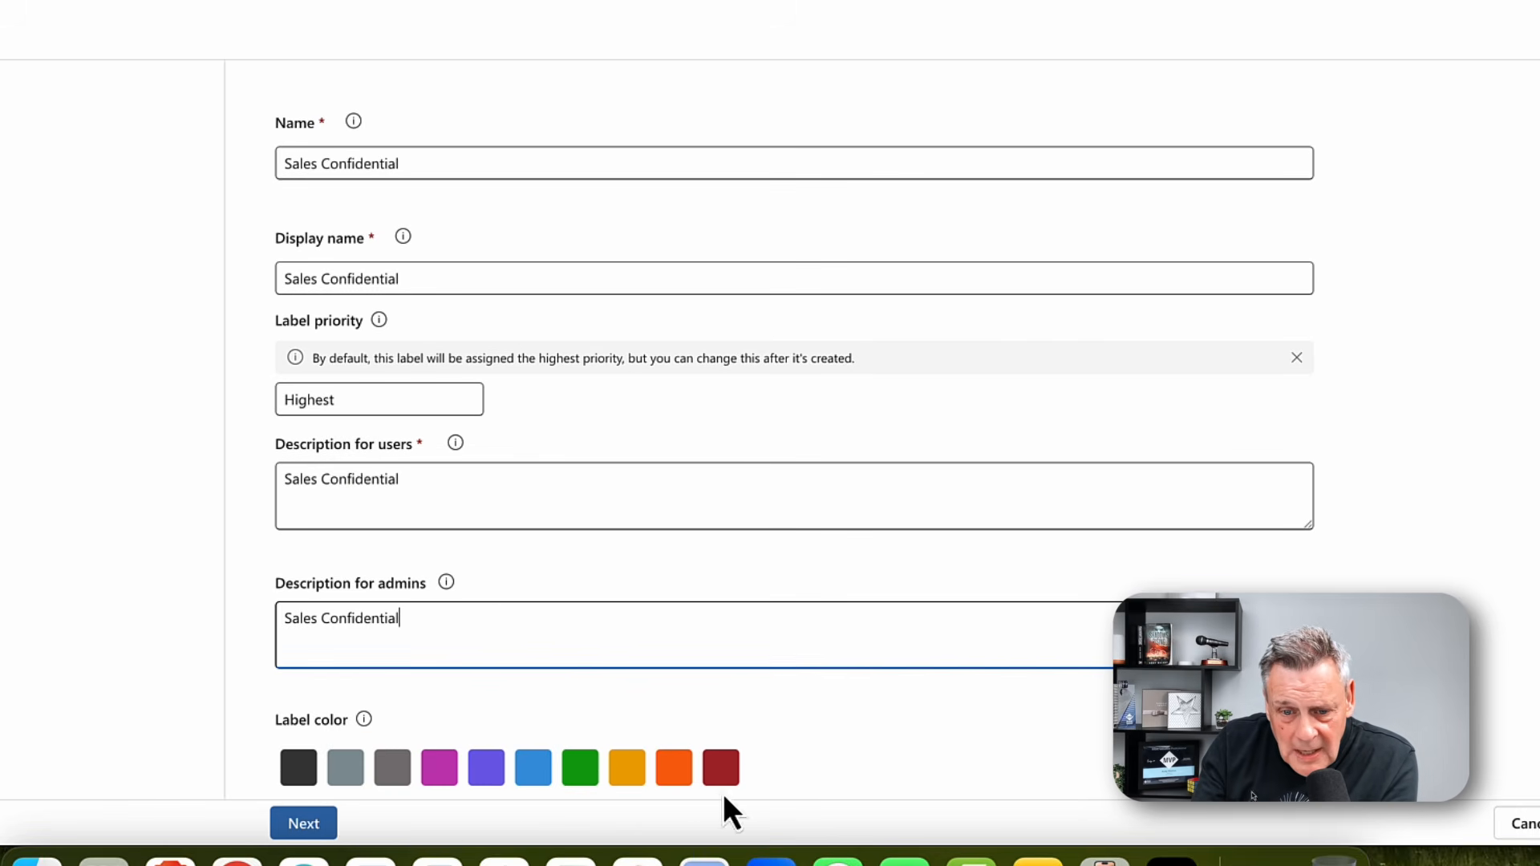
click(722, 766)
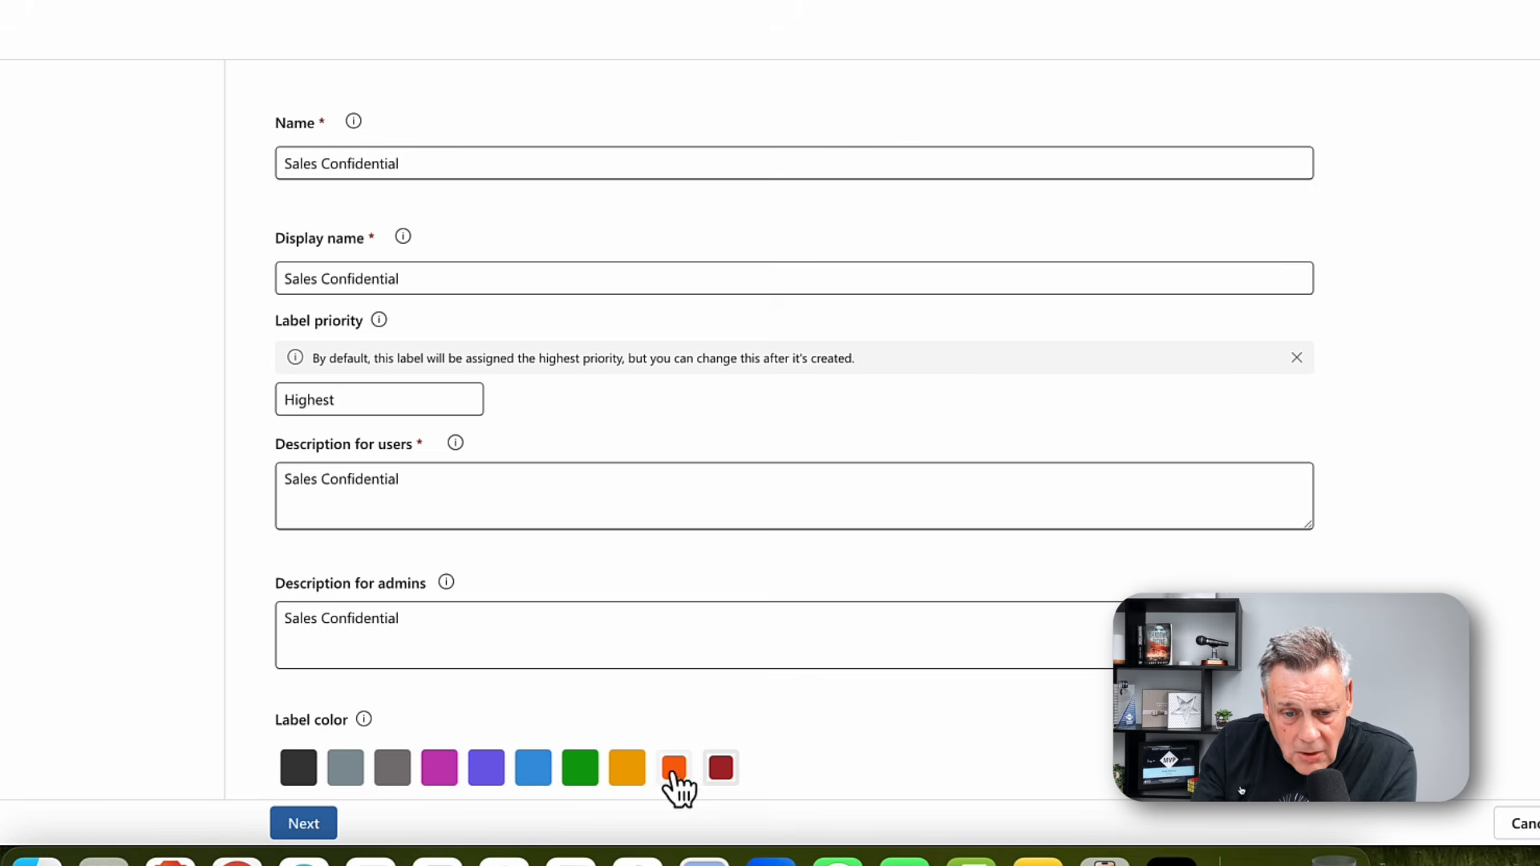
click(484, 770)
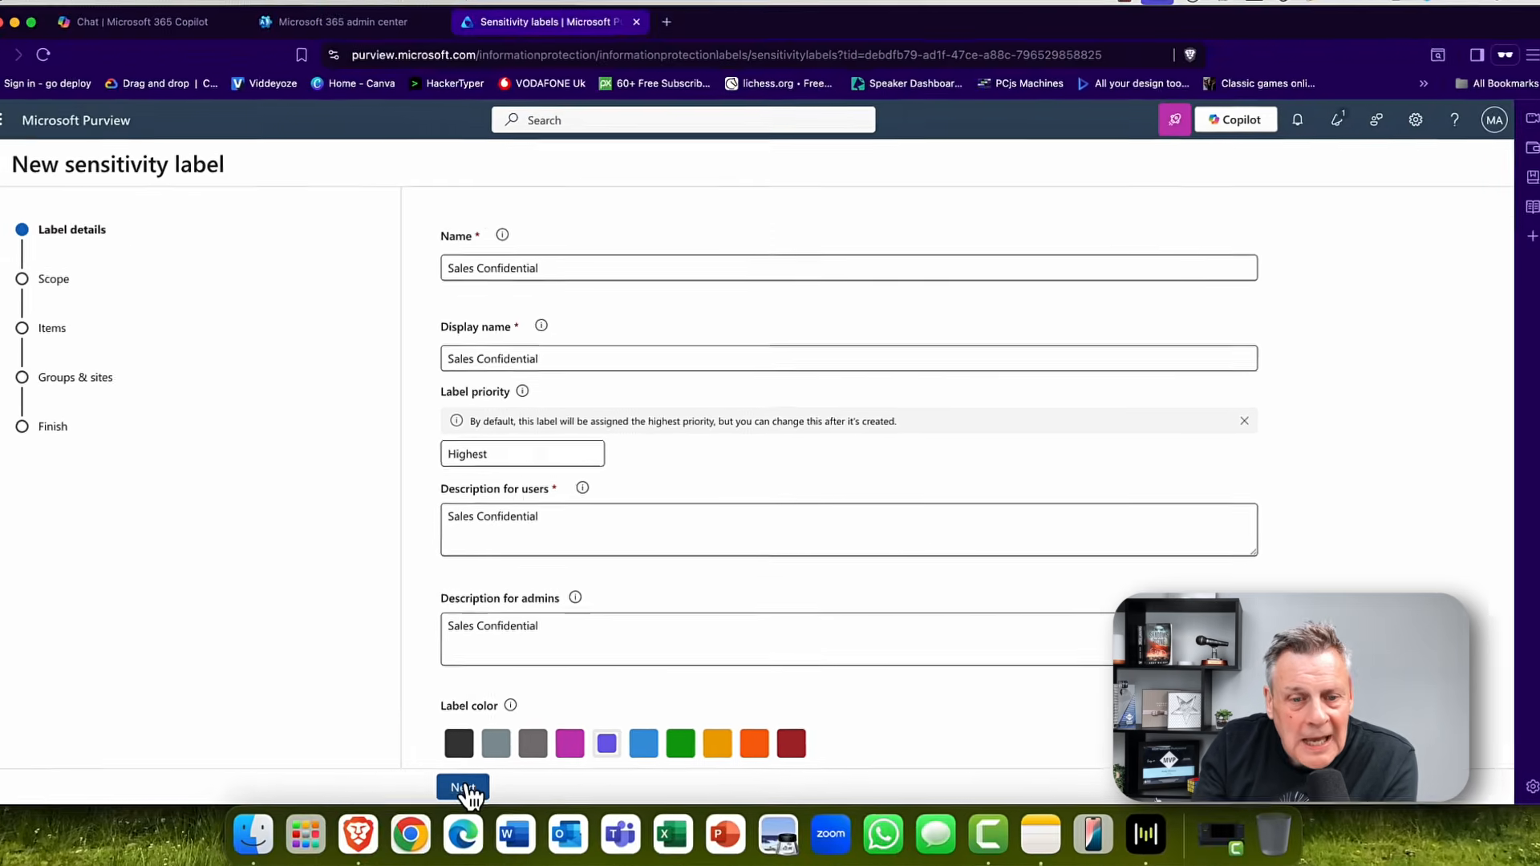
click(308, 822)
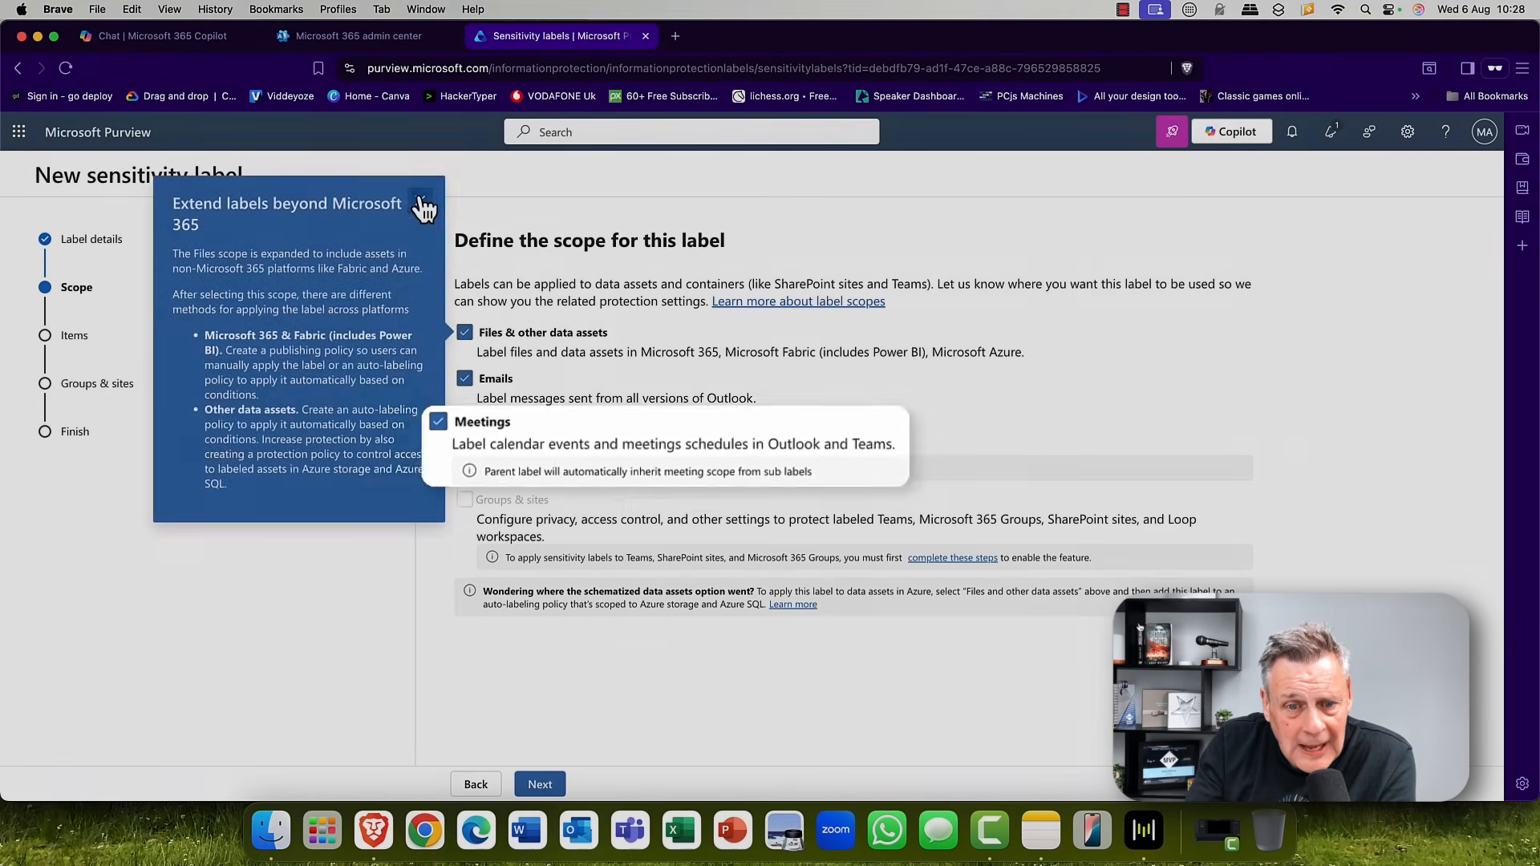
- Dismiss the scope introduction, read the linked documentation on enabling labels for groups and sites, and return to the label's scope
click(420, 200)
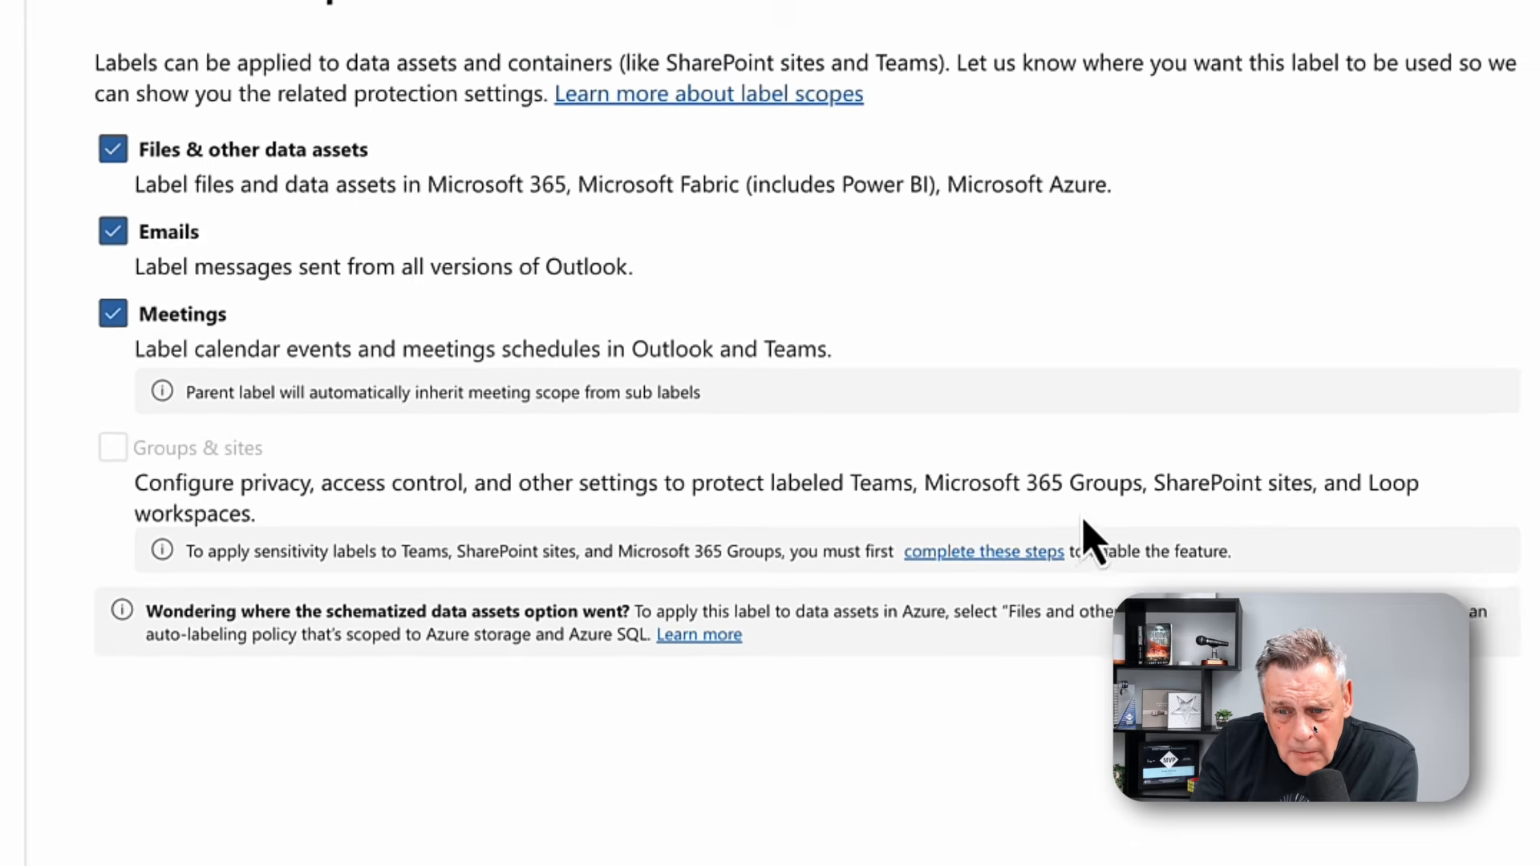
click(966, 555)
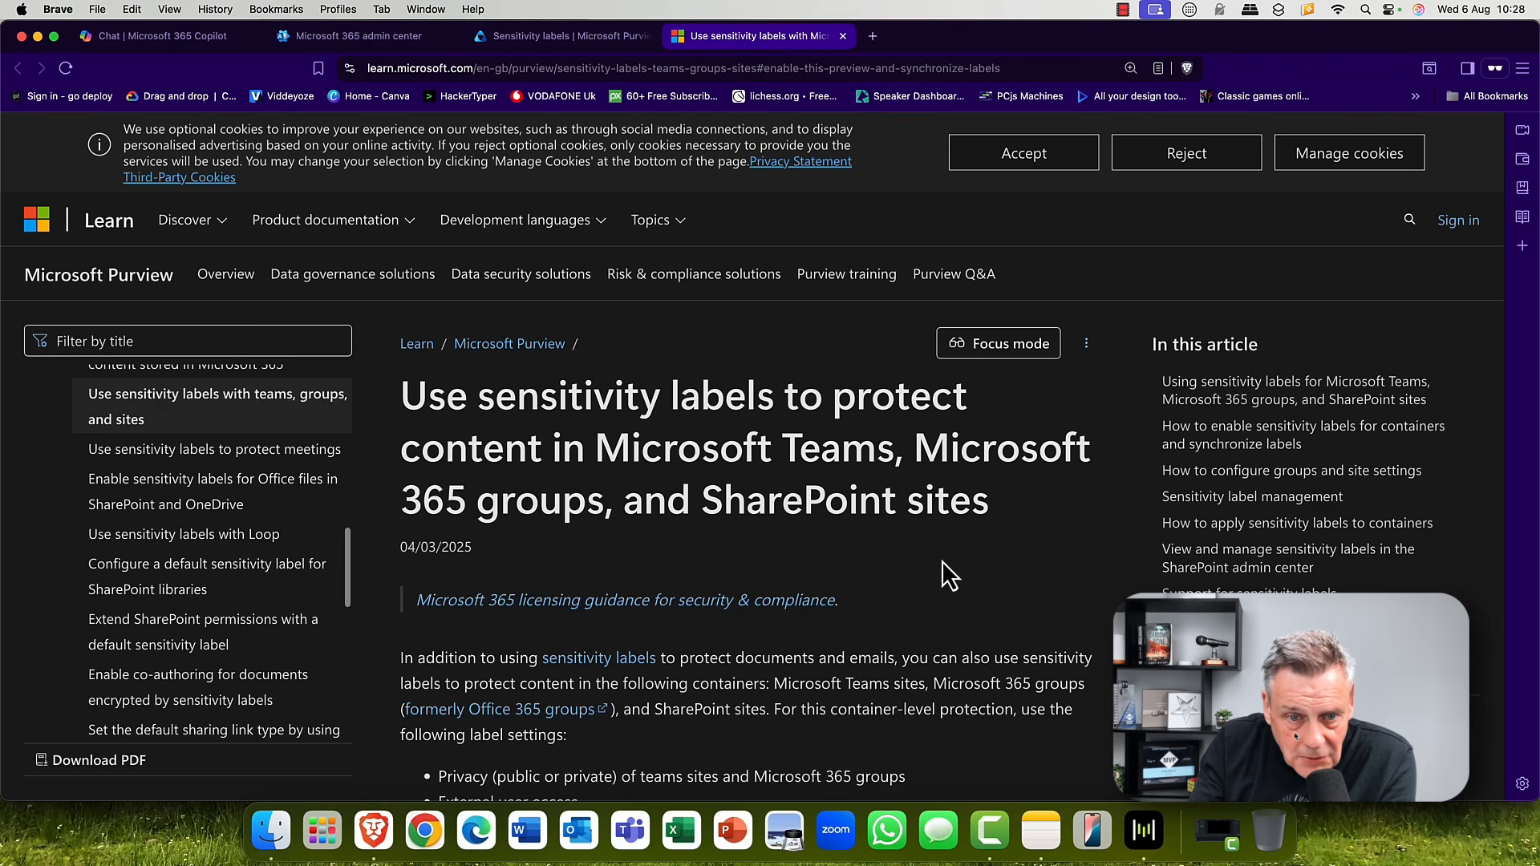
drag(402, 388, 758, 514)
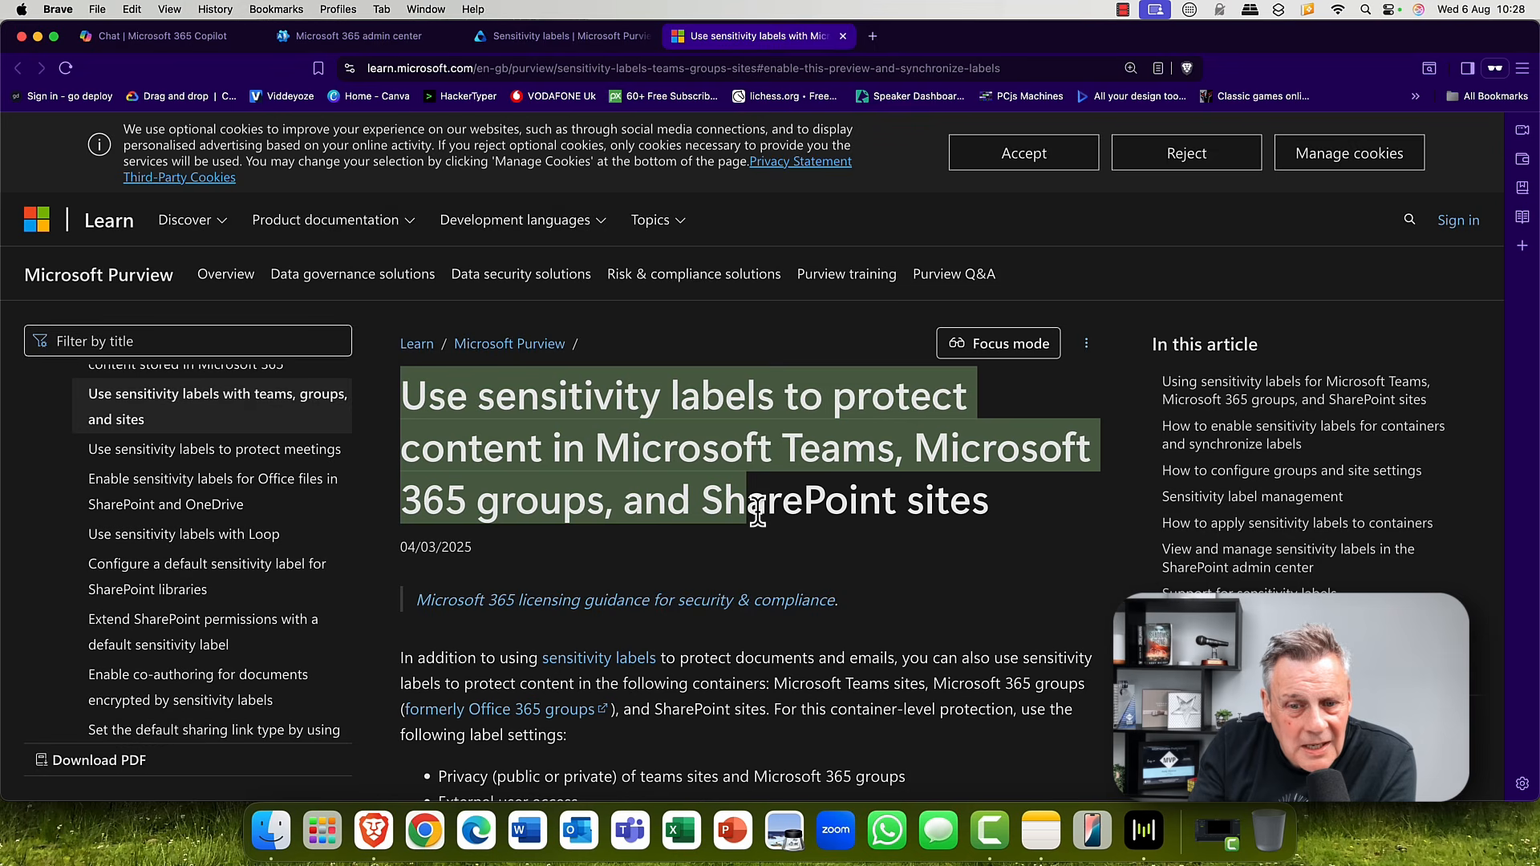
scroll(761, 510, down, 20)
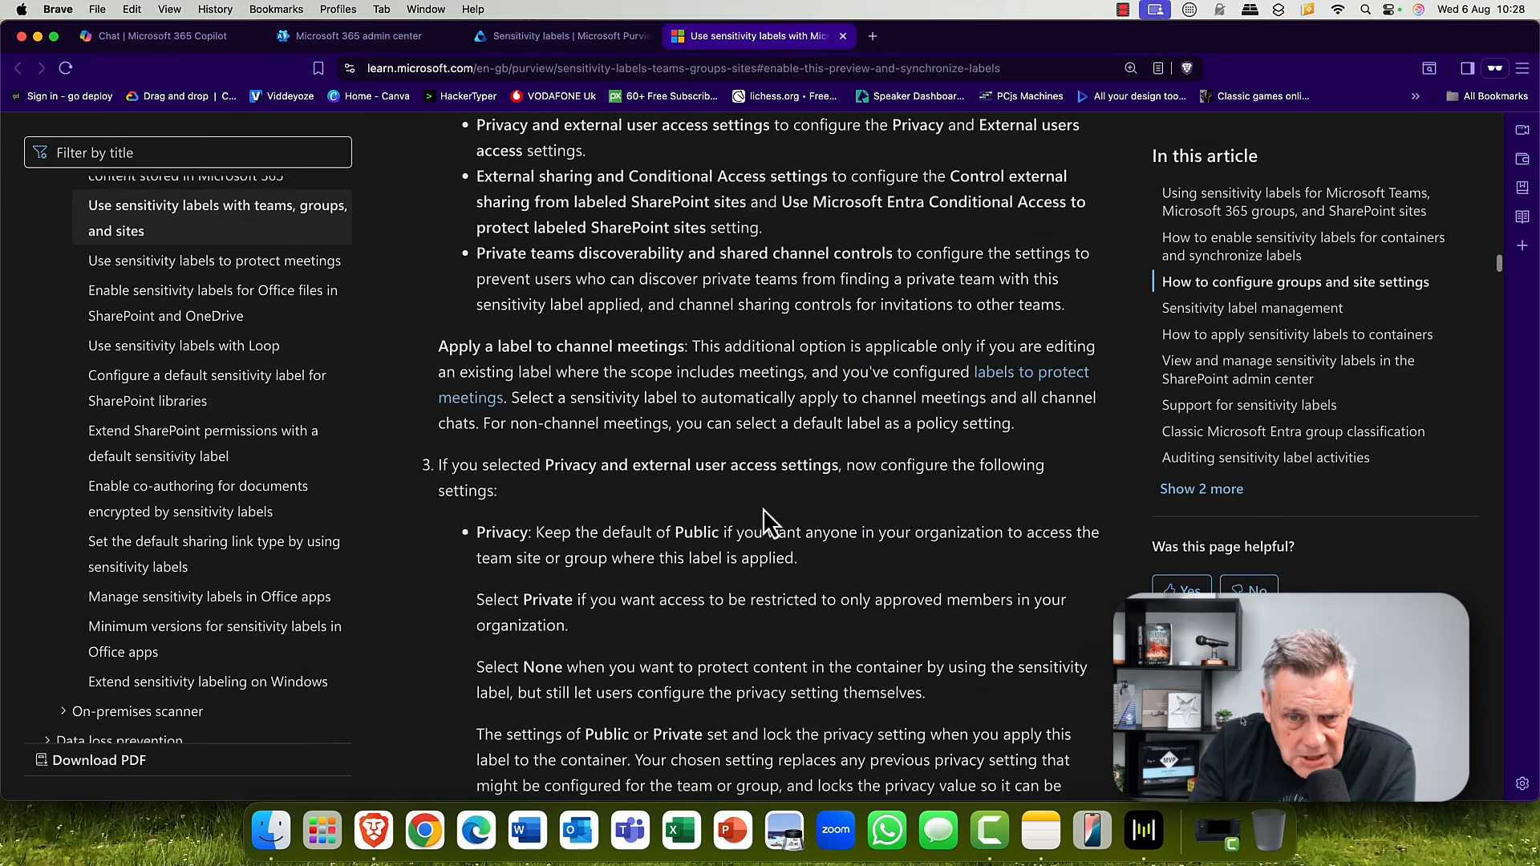
scroll(763, 509, down, 20)
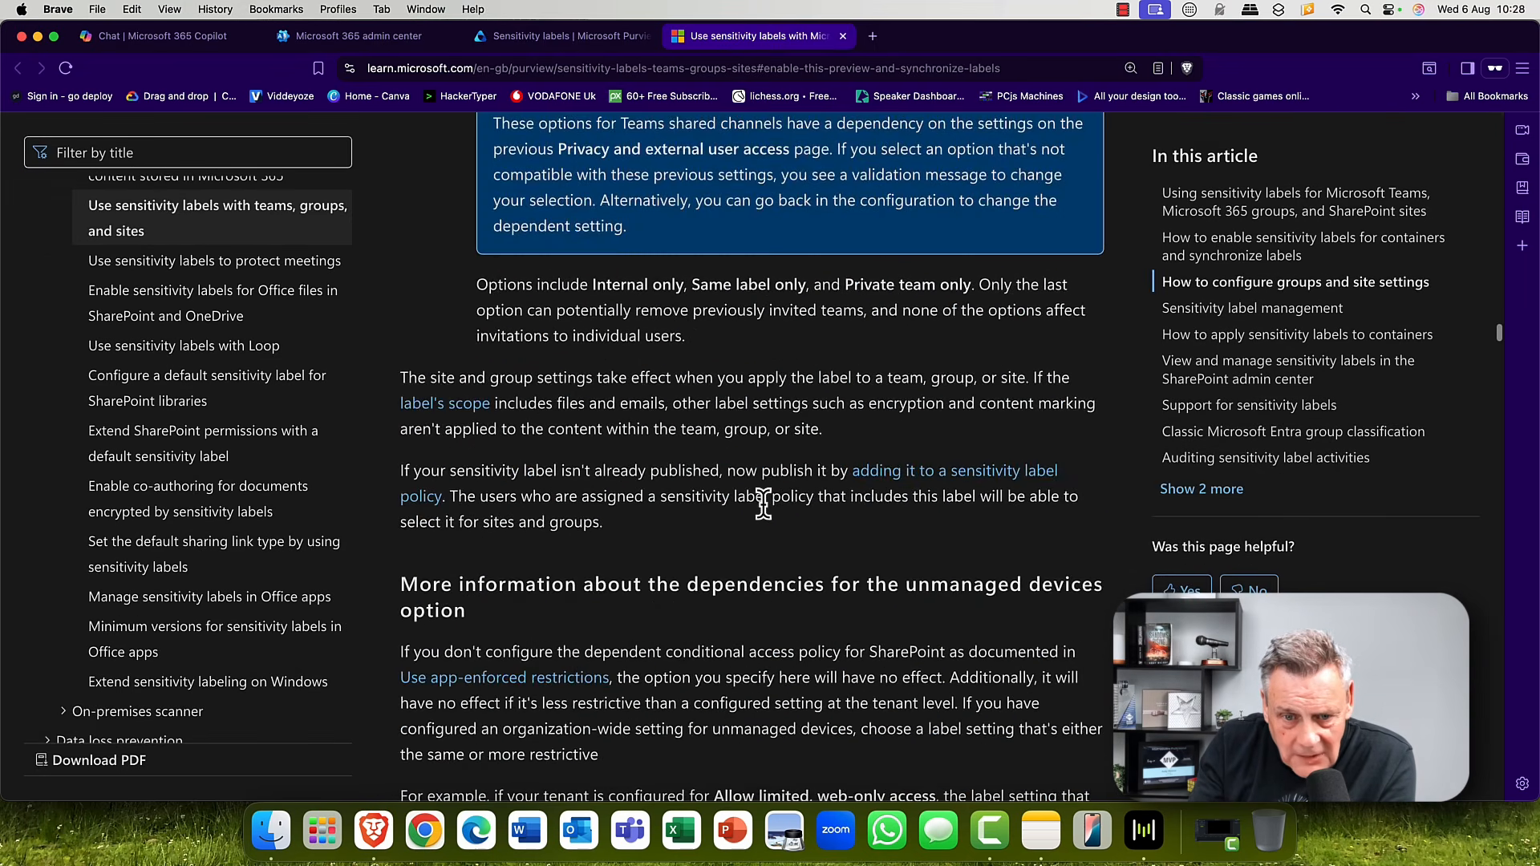
scroll(763, 505, down, 20)
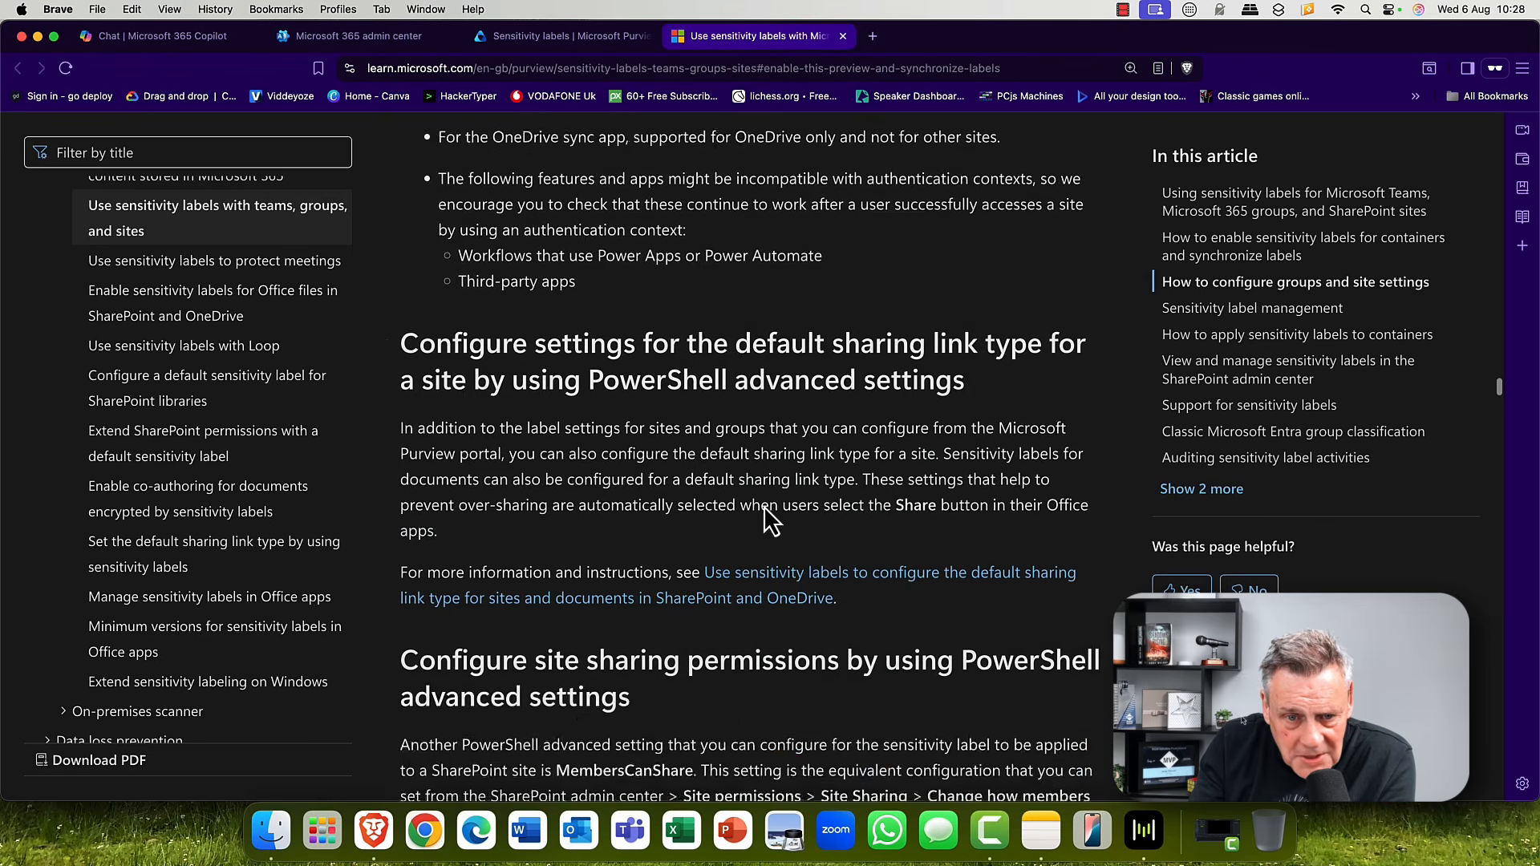
scroll(764, 508, down, 20)
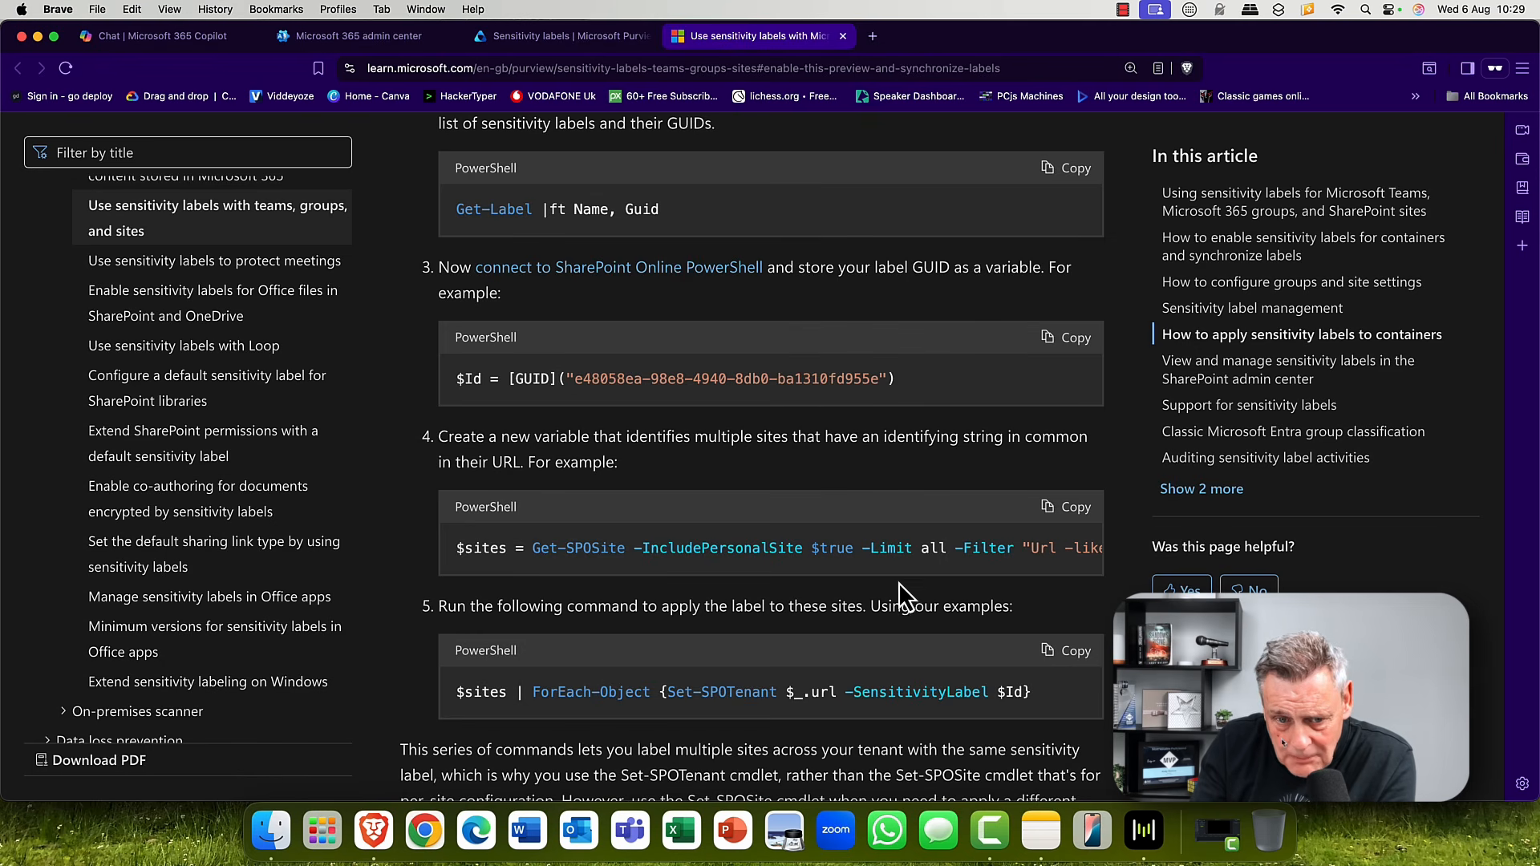
scroll(776, 706, down, 20)
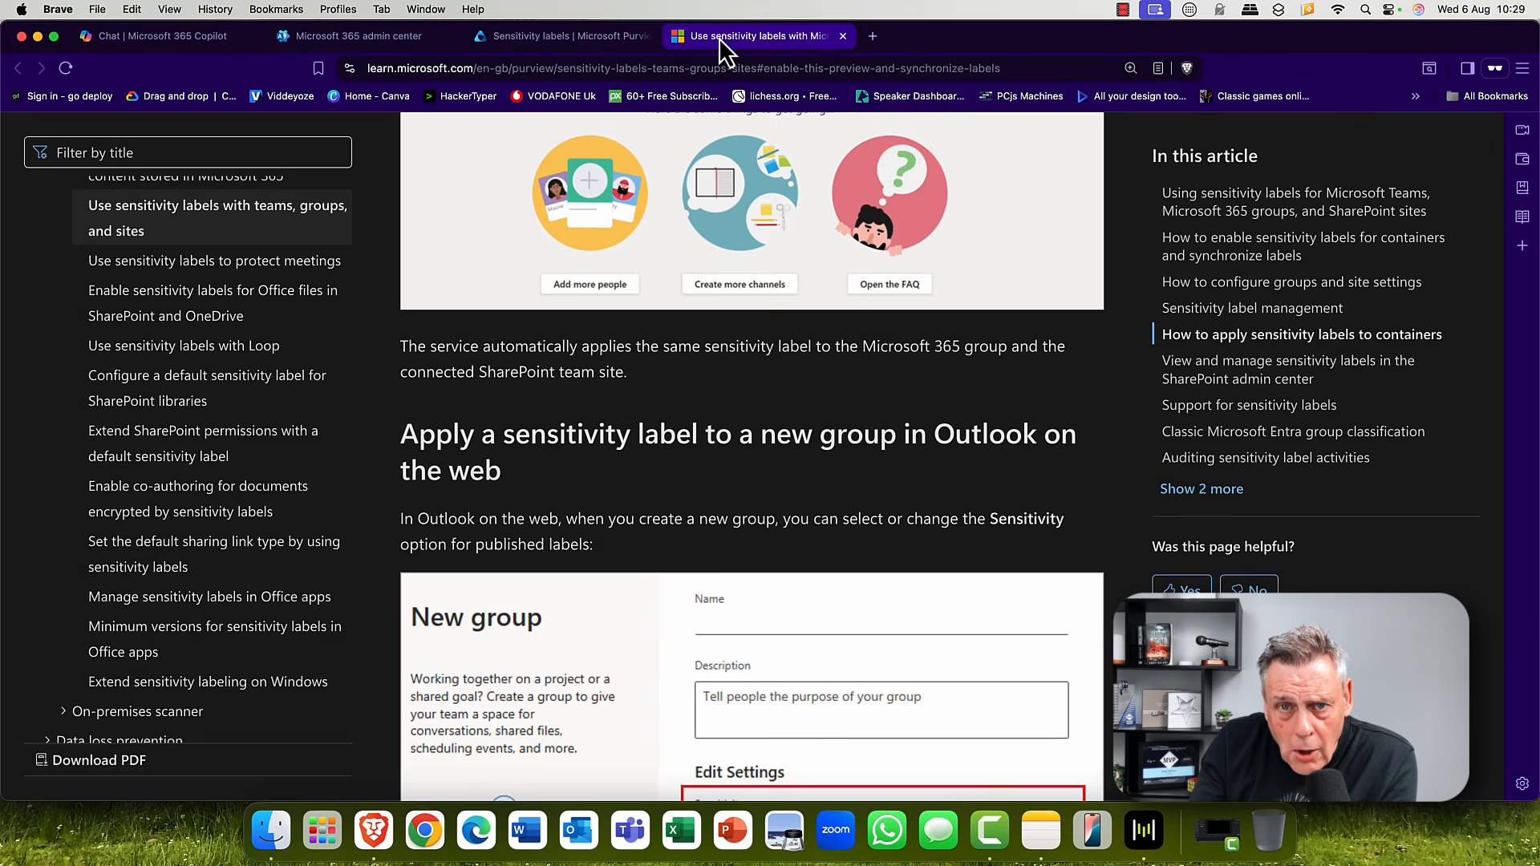
click(556, 36)
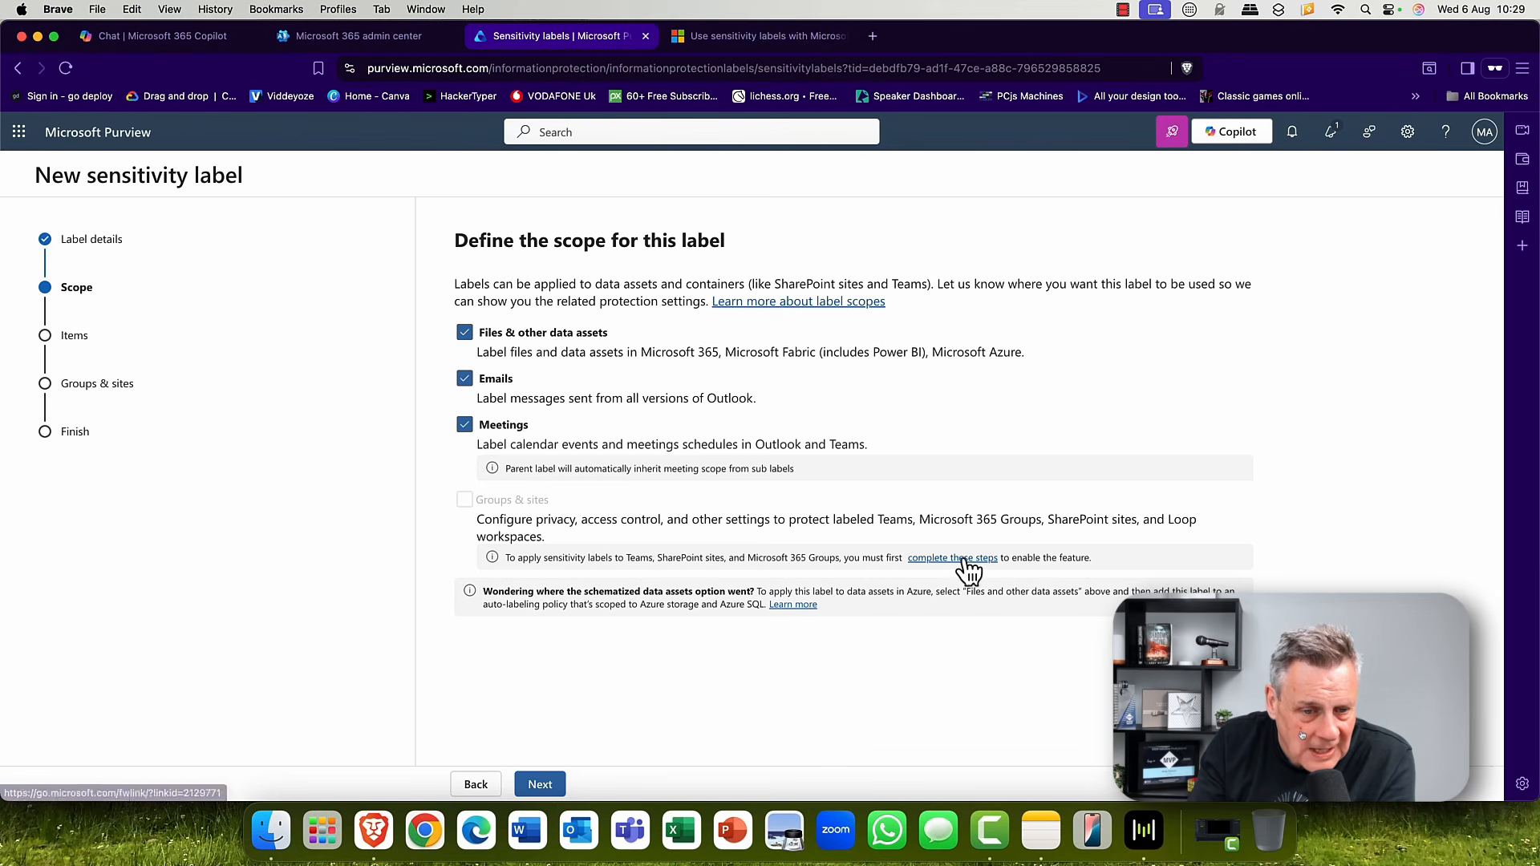
- Accept the scope of files, emails and meetings, enable Control access and Apply content marking, and continue to access control
click(546, 791)
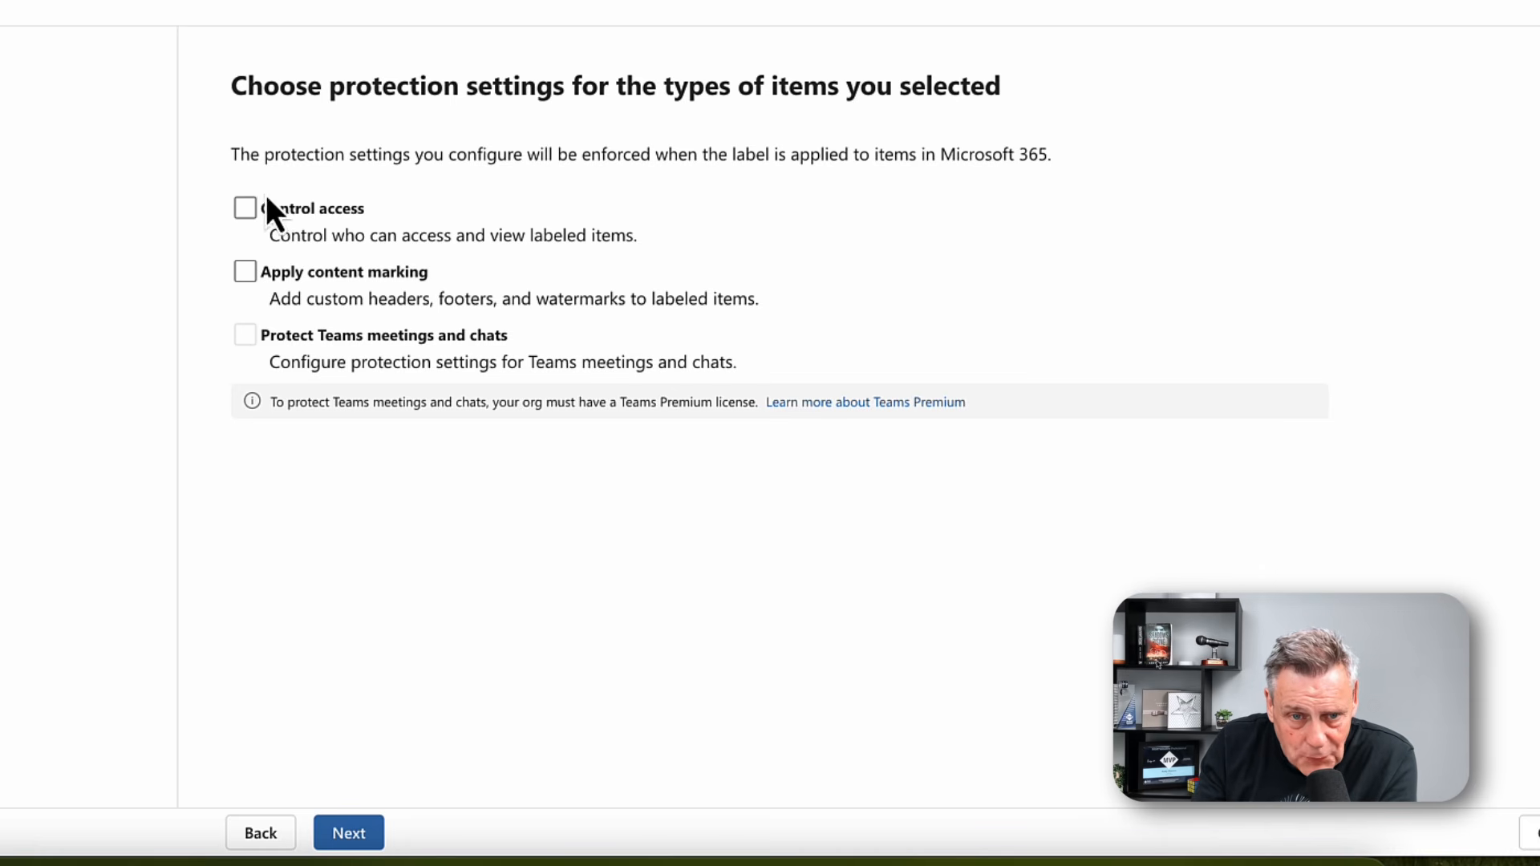
click(246, 210)
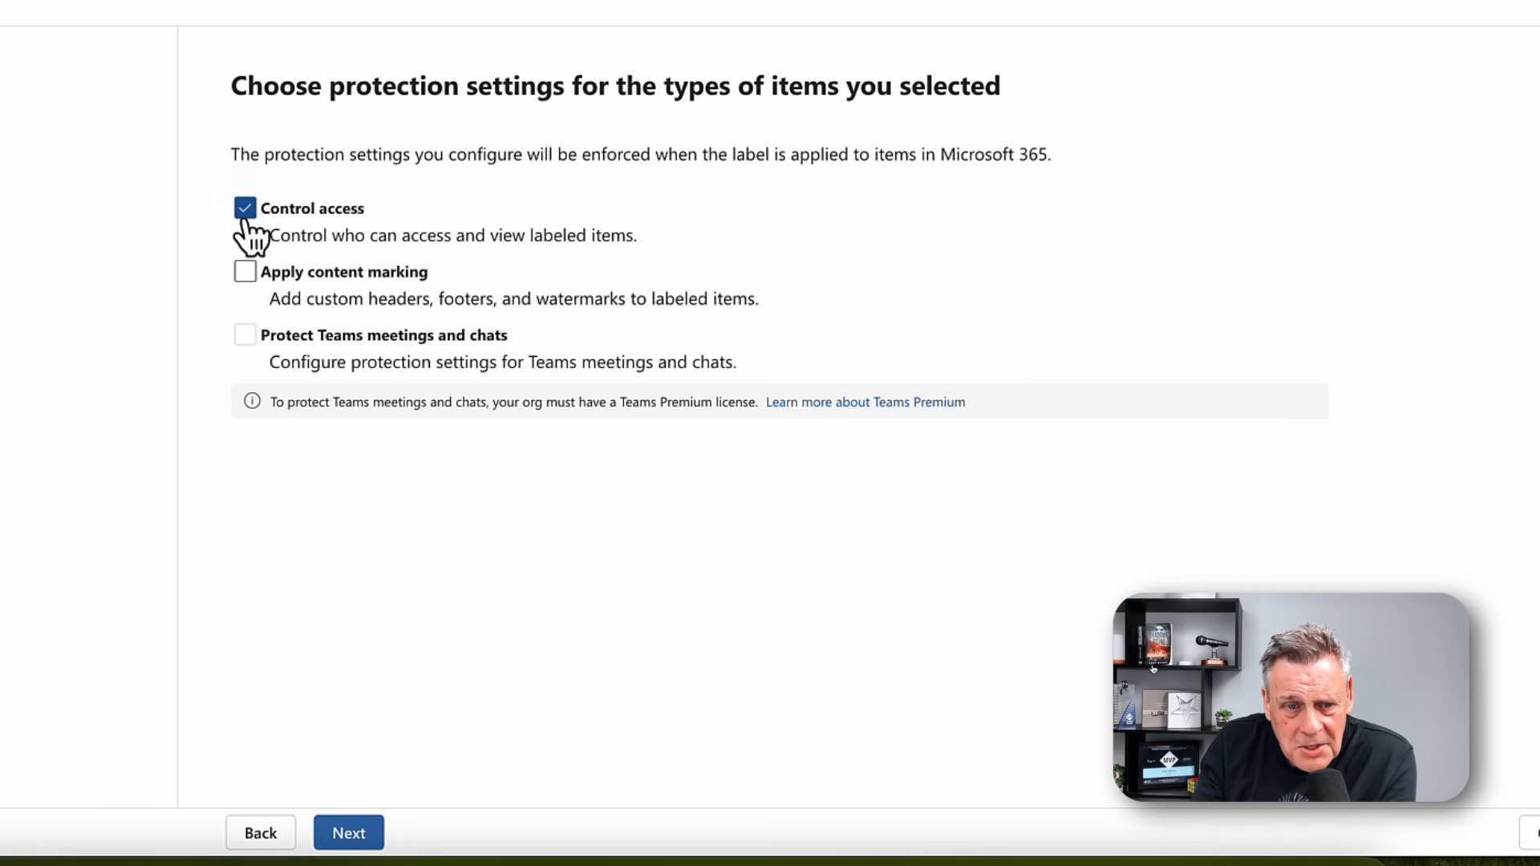
click(245, 273)
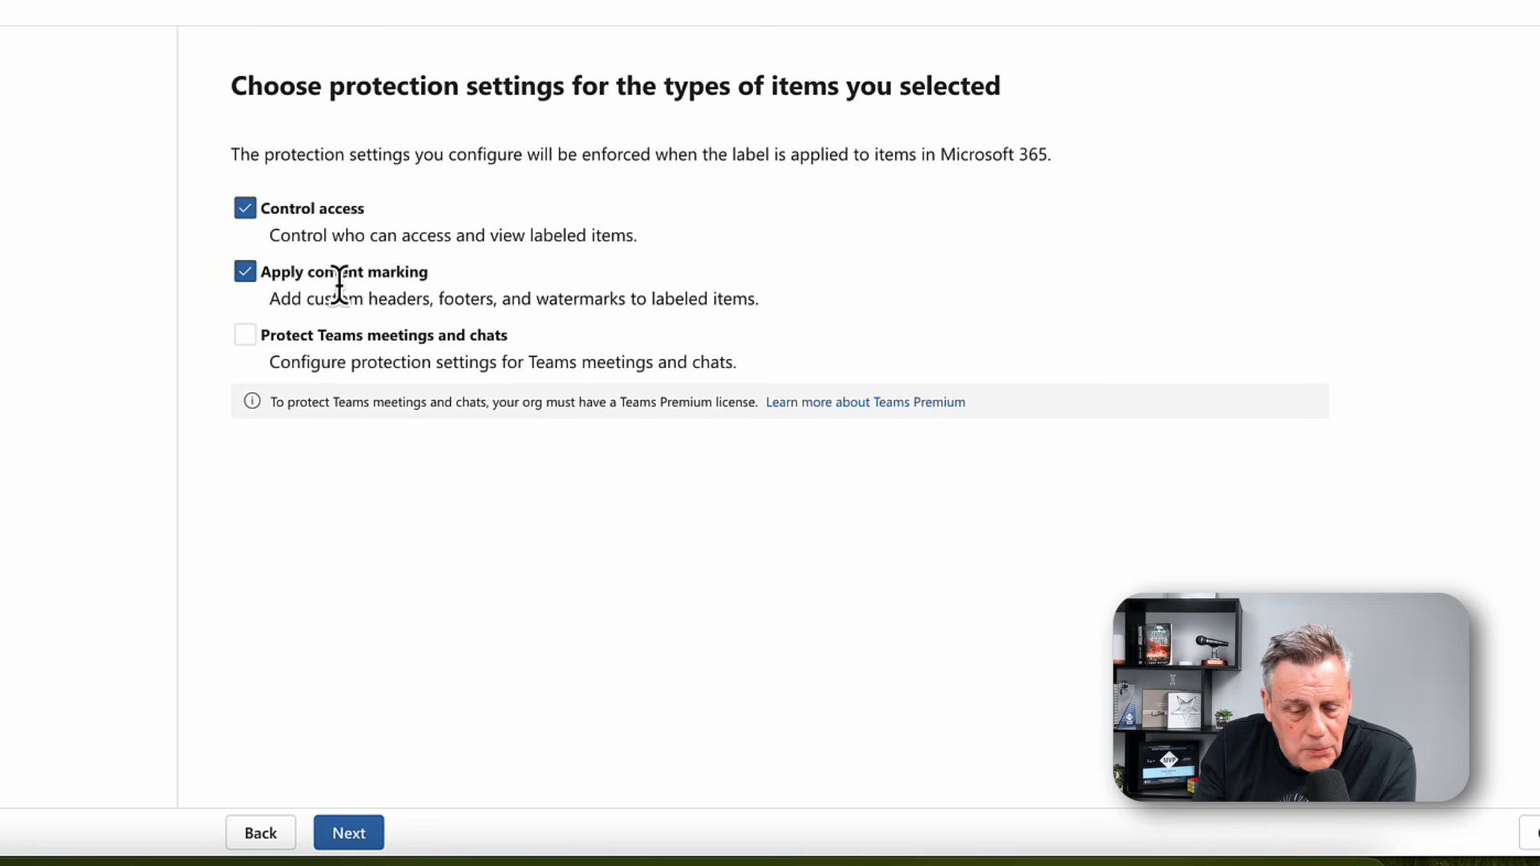
click(363, 831)
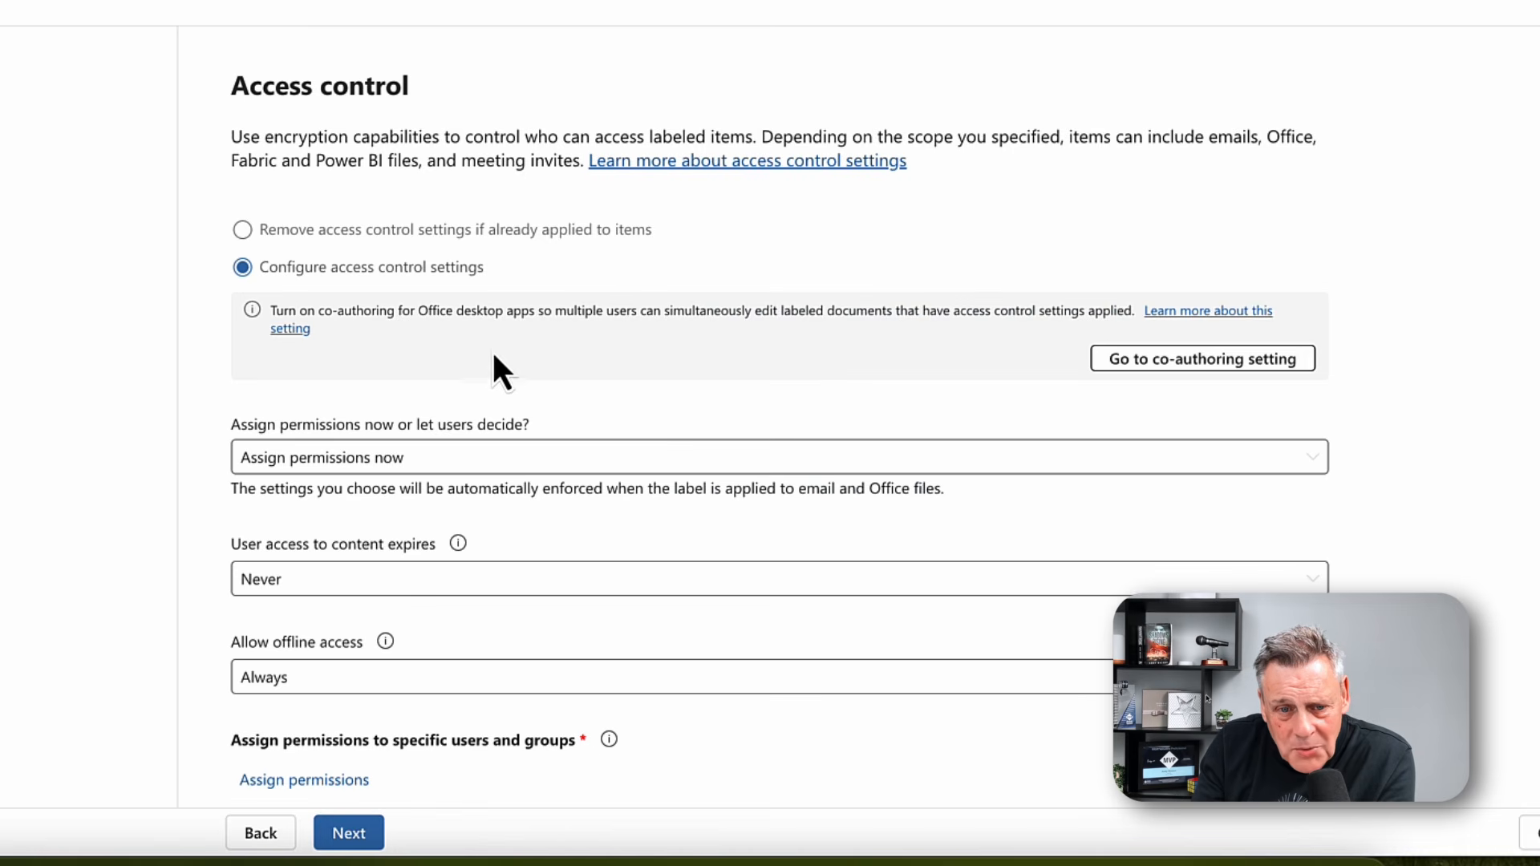
- Examine the available options for user access expiry and offline access, leaving them at Never and Always
scroll(493, 353, down, 2)
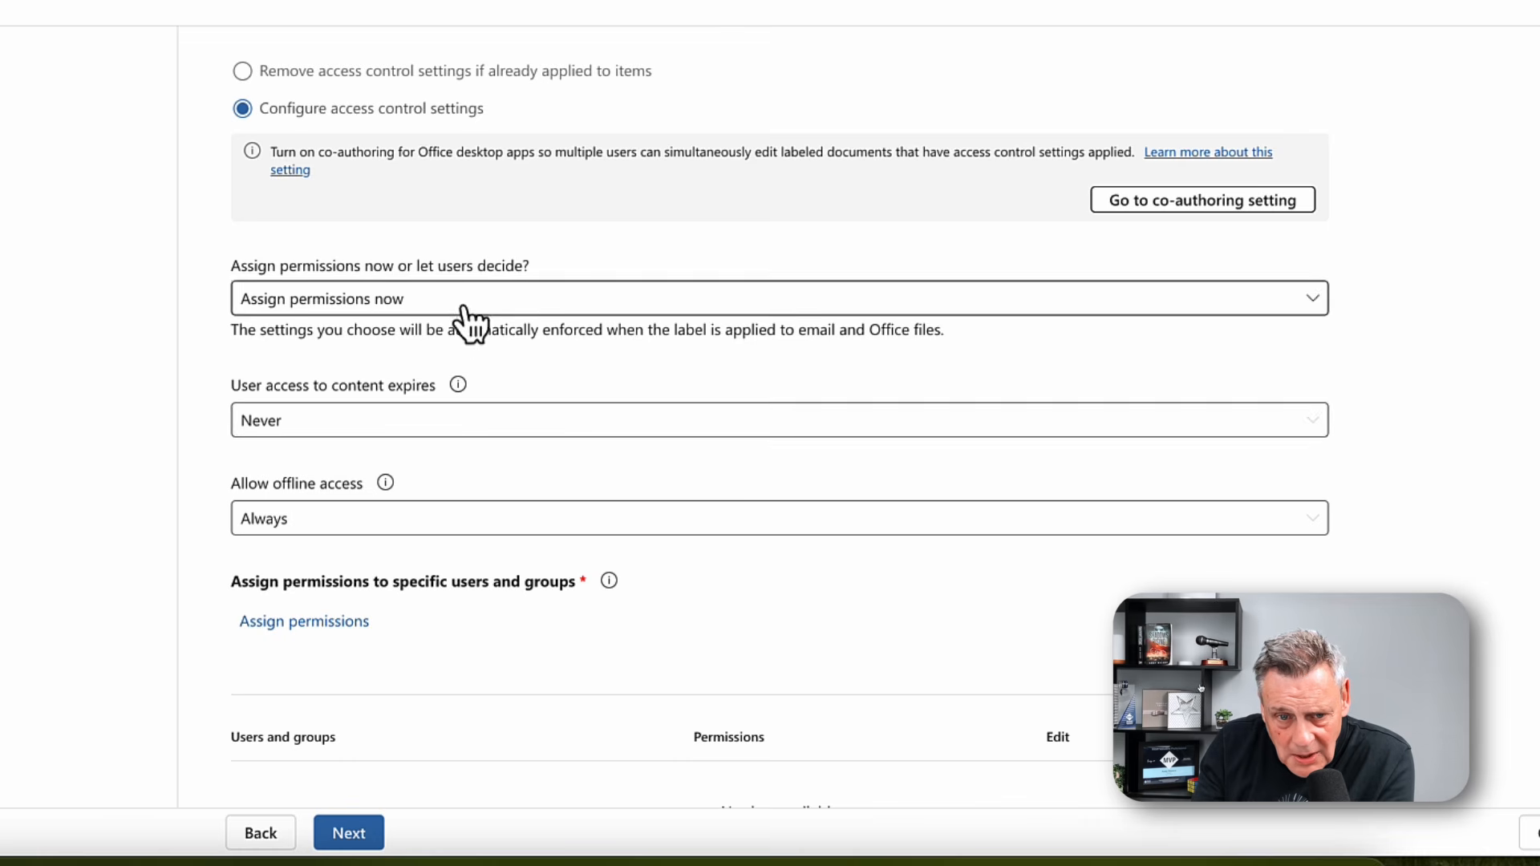
click(407, 440)
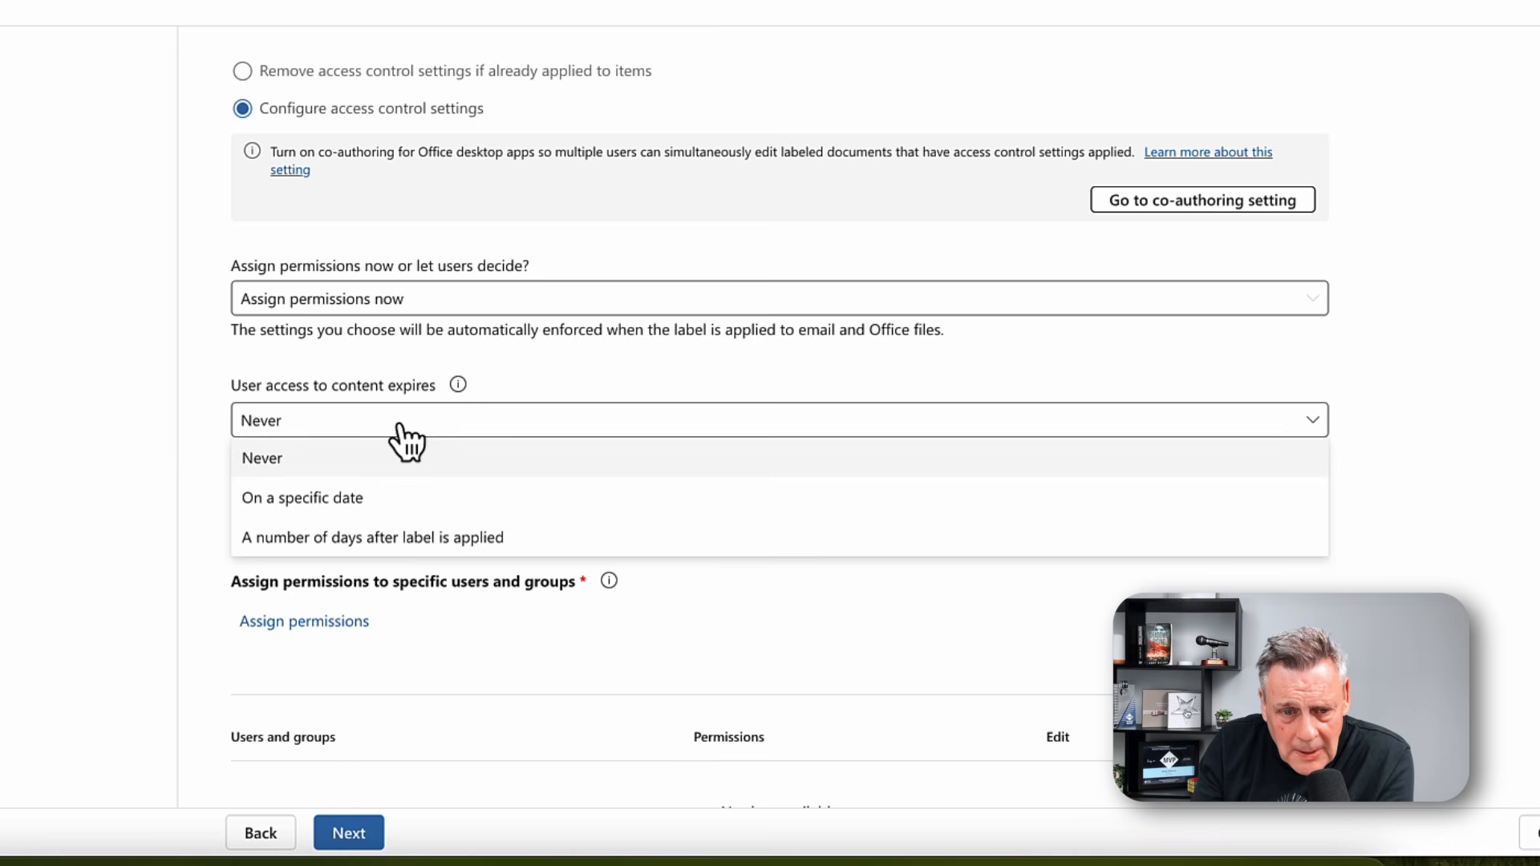
click(405, 439)
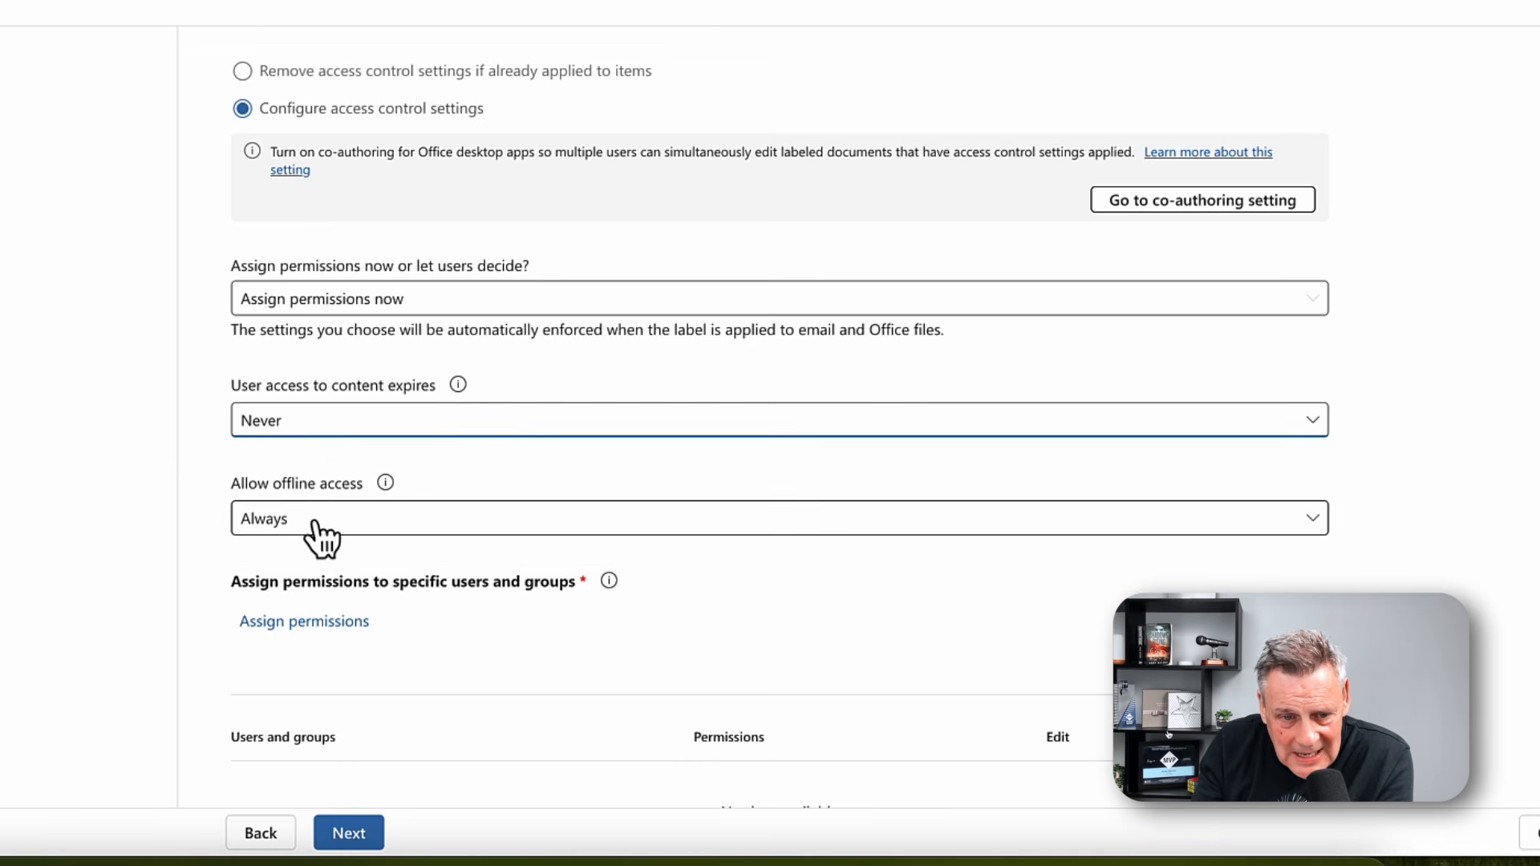
scroll(321, 536, down, 2)
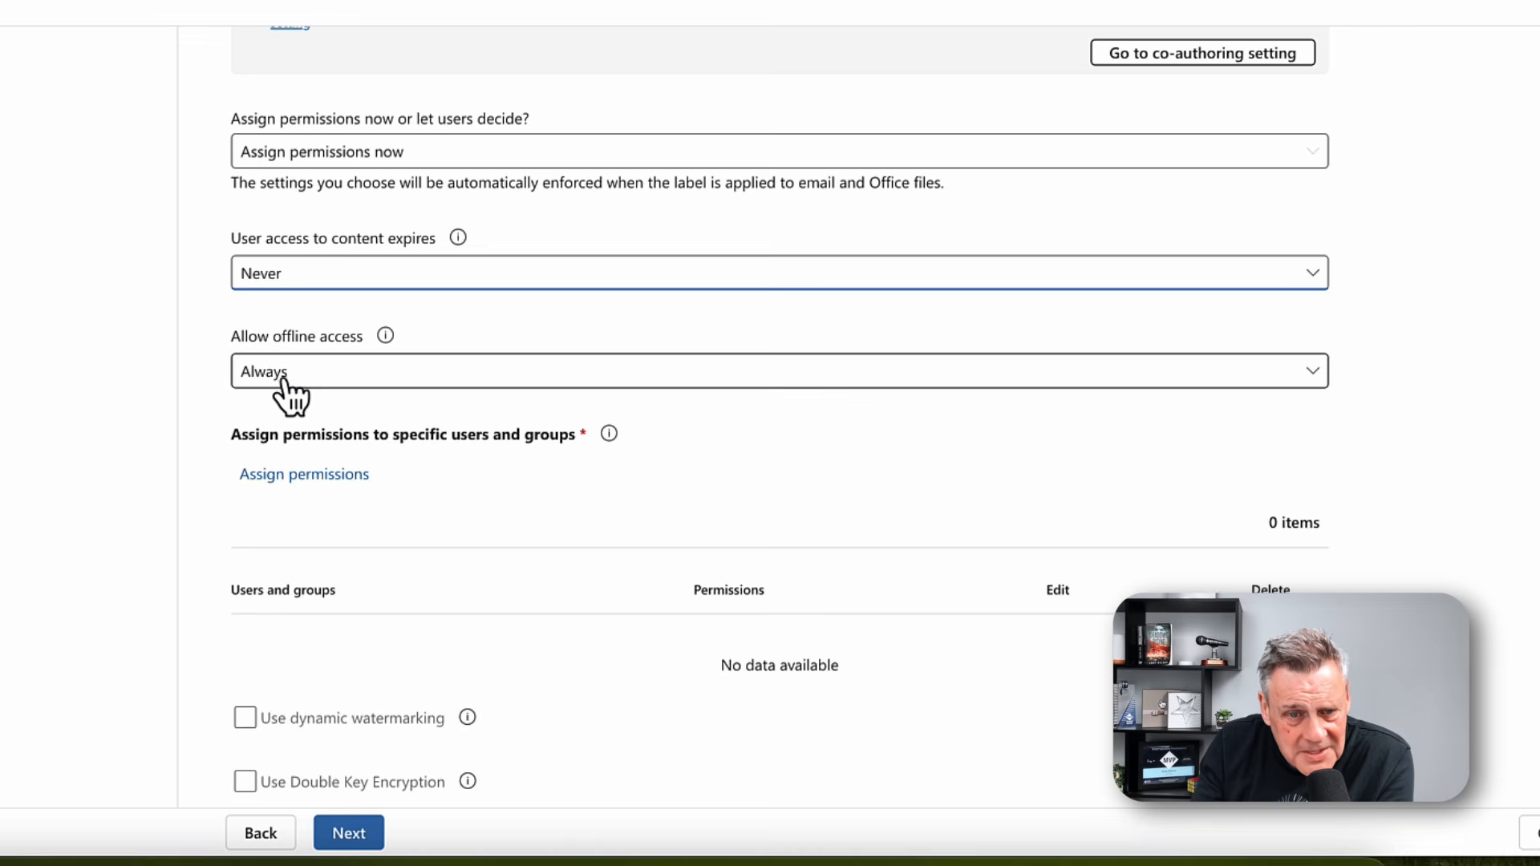
click(343, 393)
click(345, 393)
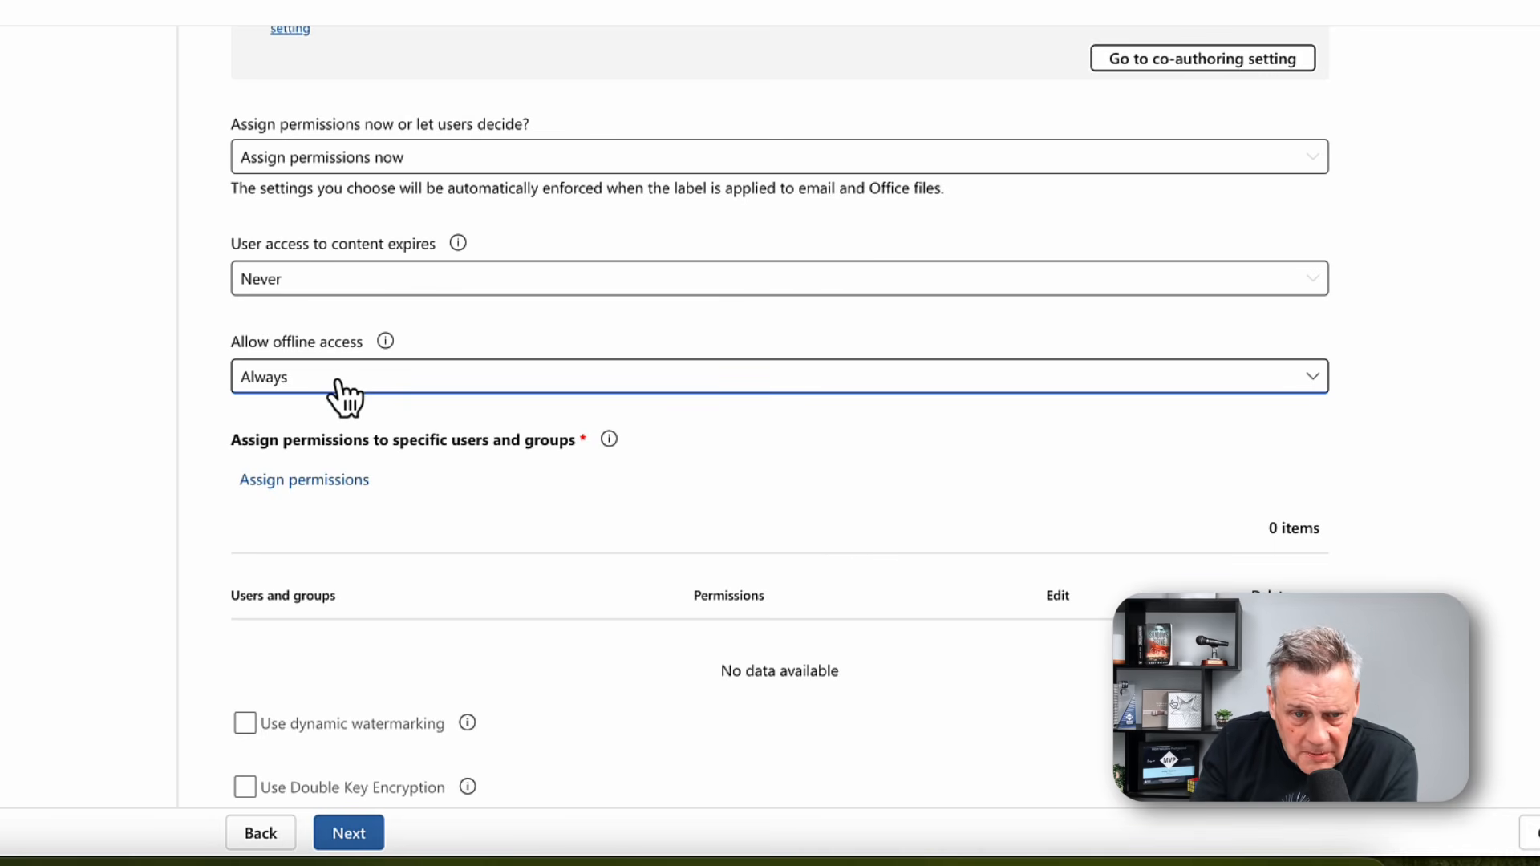
click(338, 383)
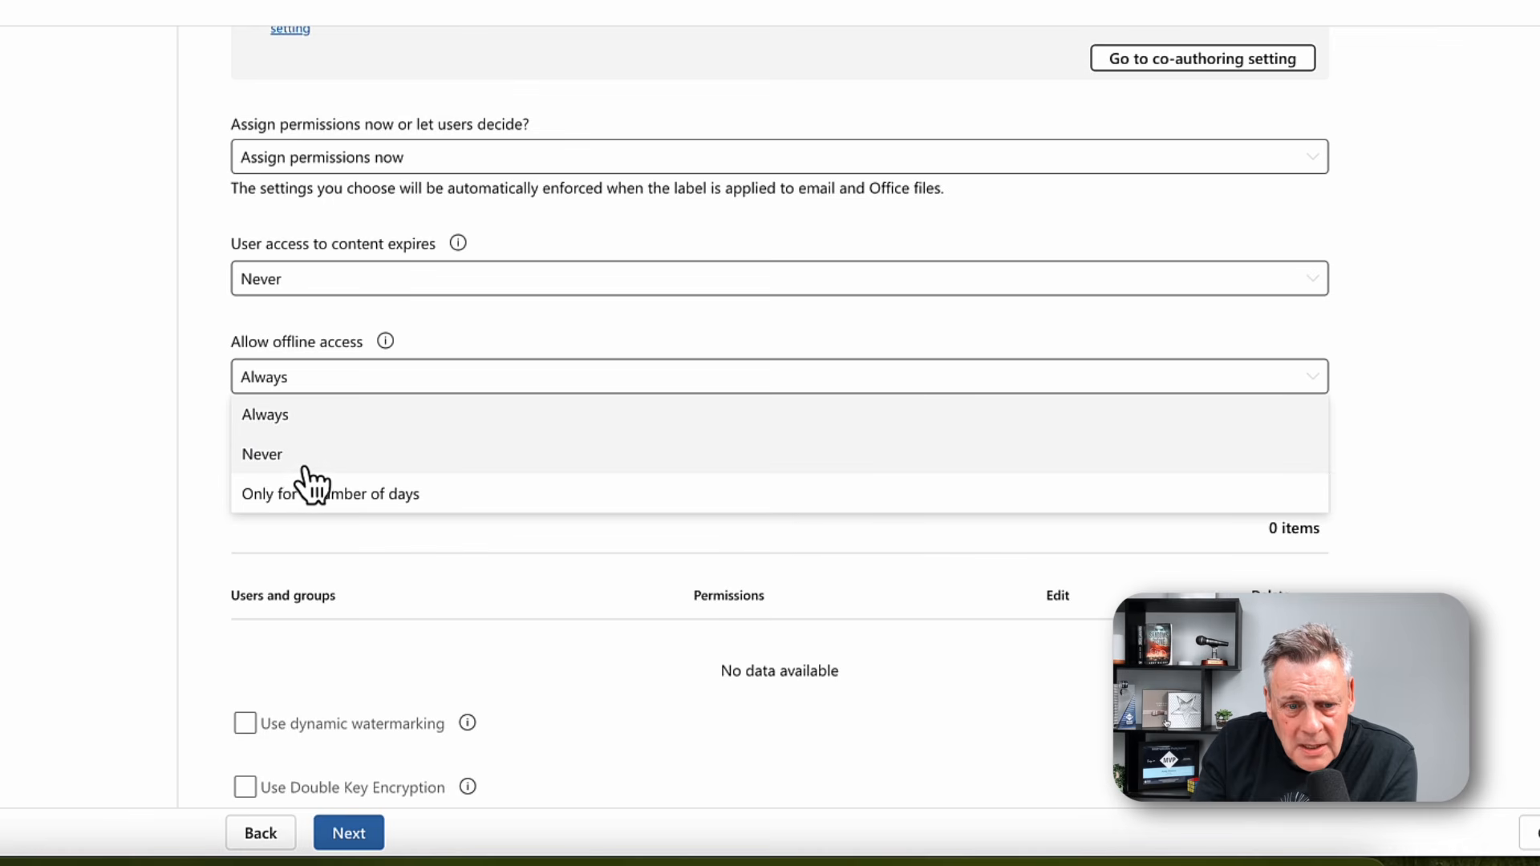
click(91, 419)
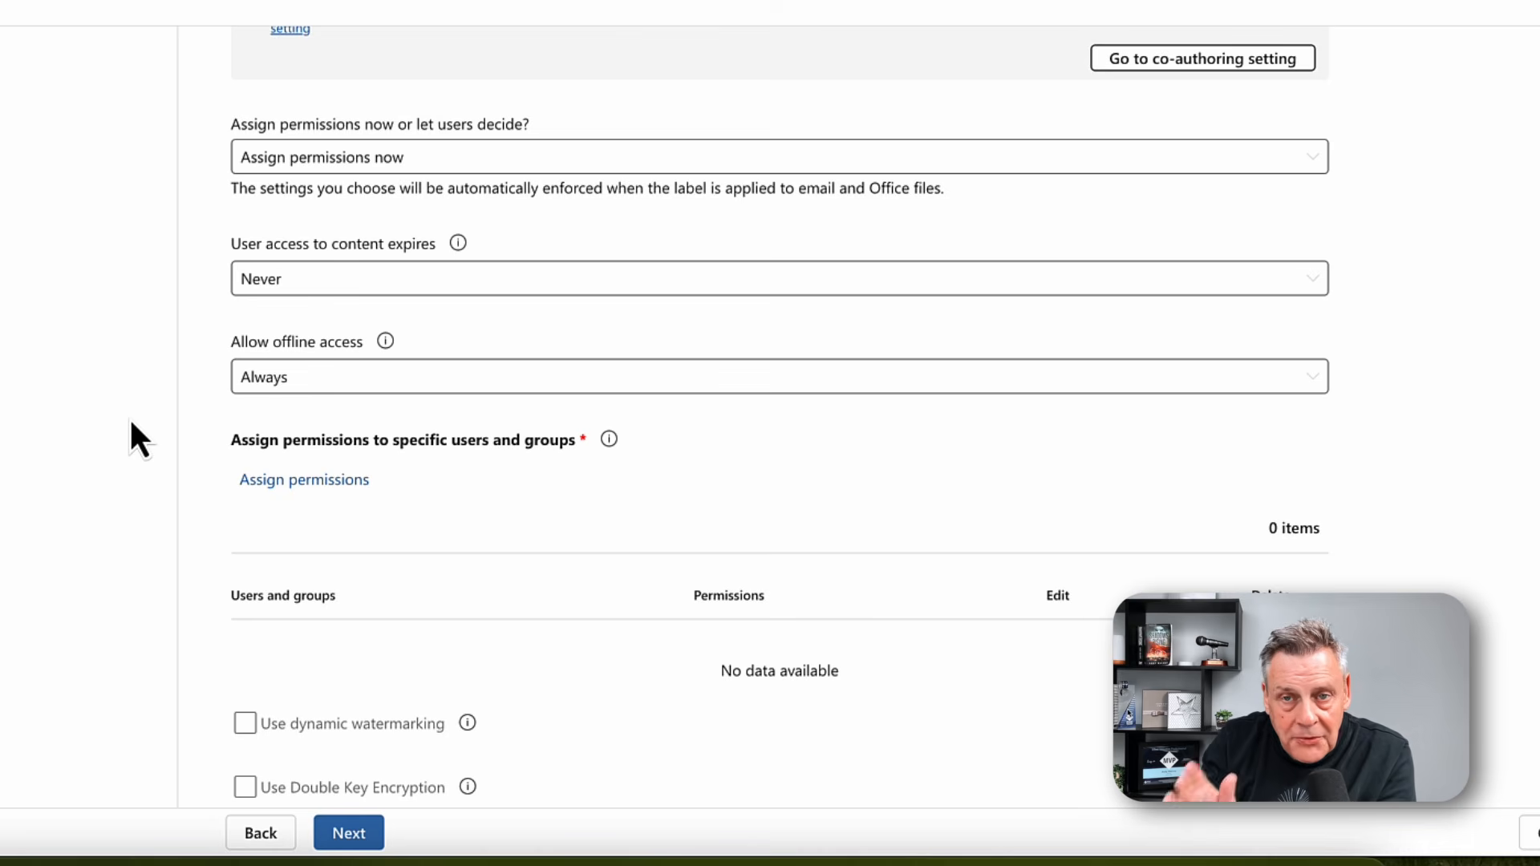
- Assign label permissions to all users and groups in the organization and open the choice of permission levels
click(299, 480)
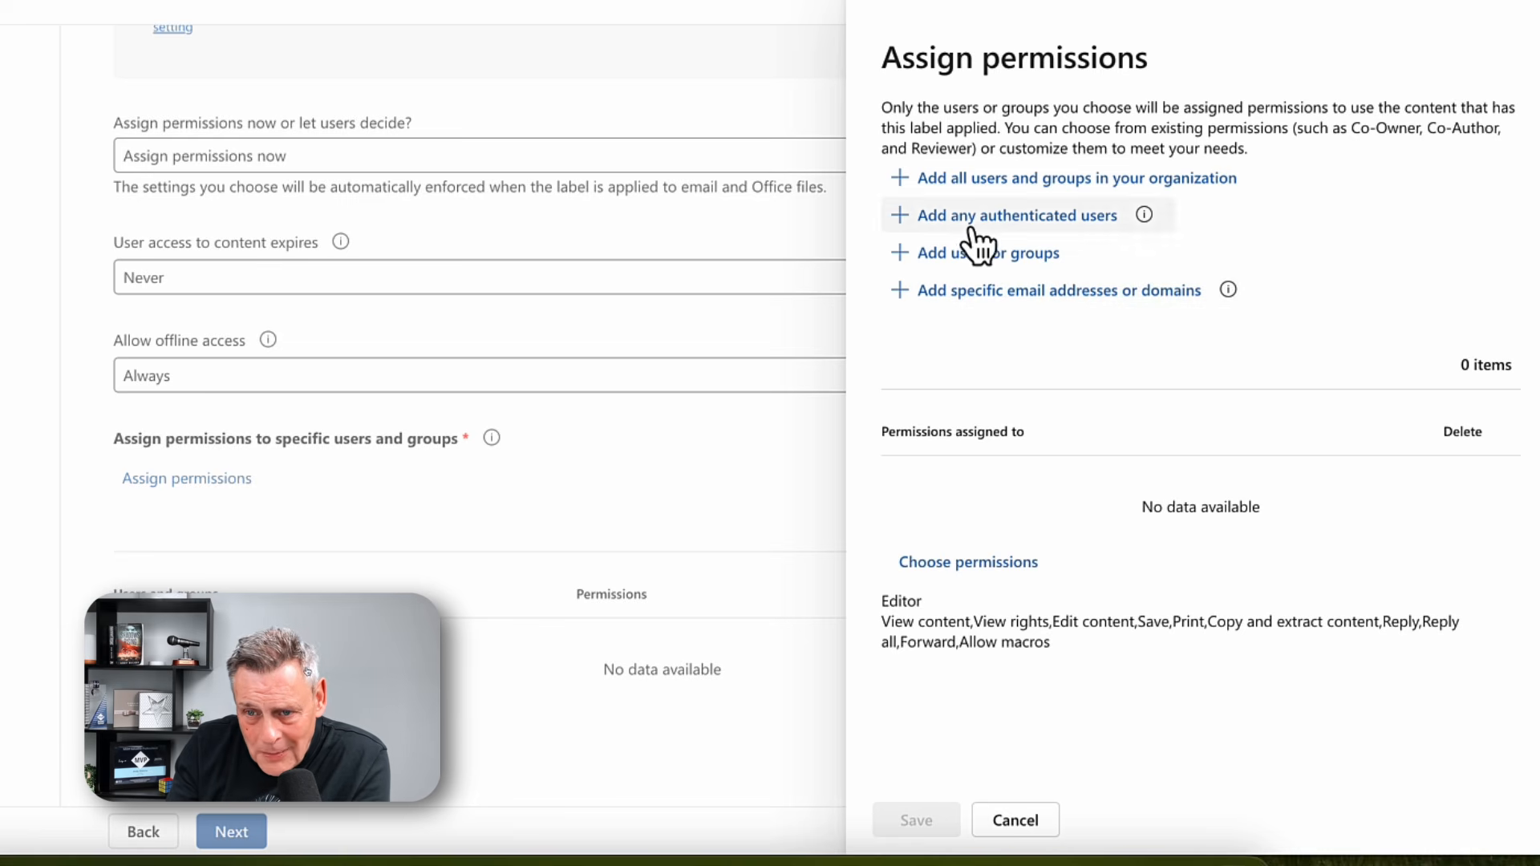
click(965, 185)
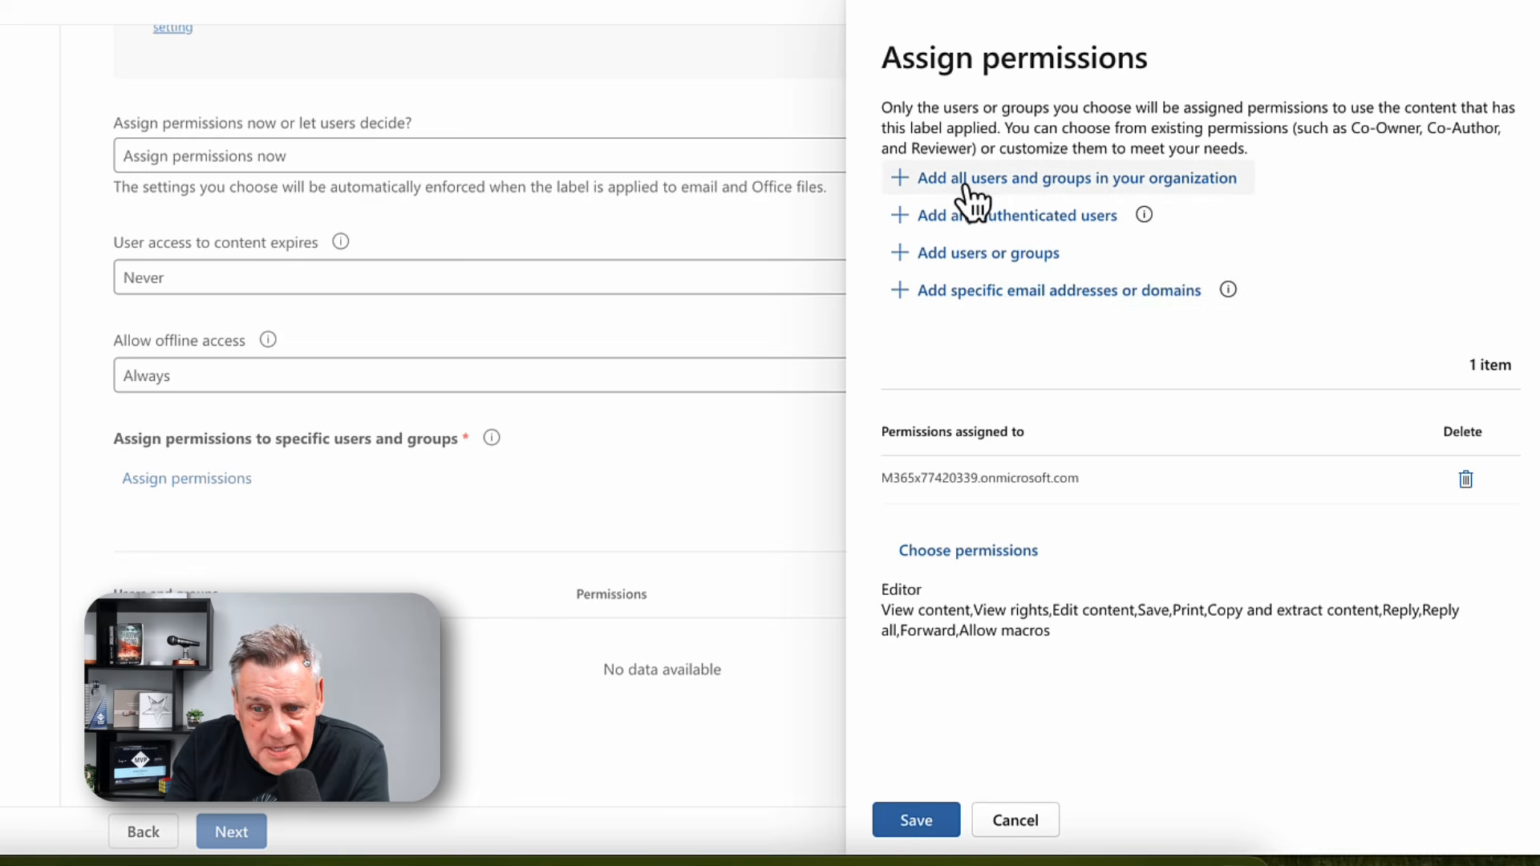
click(998, 553)
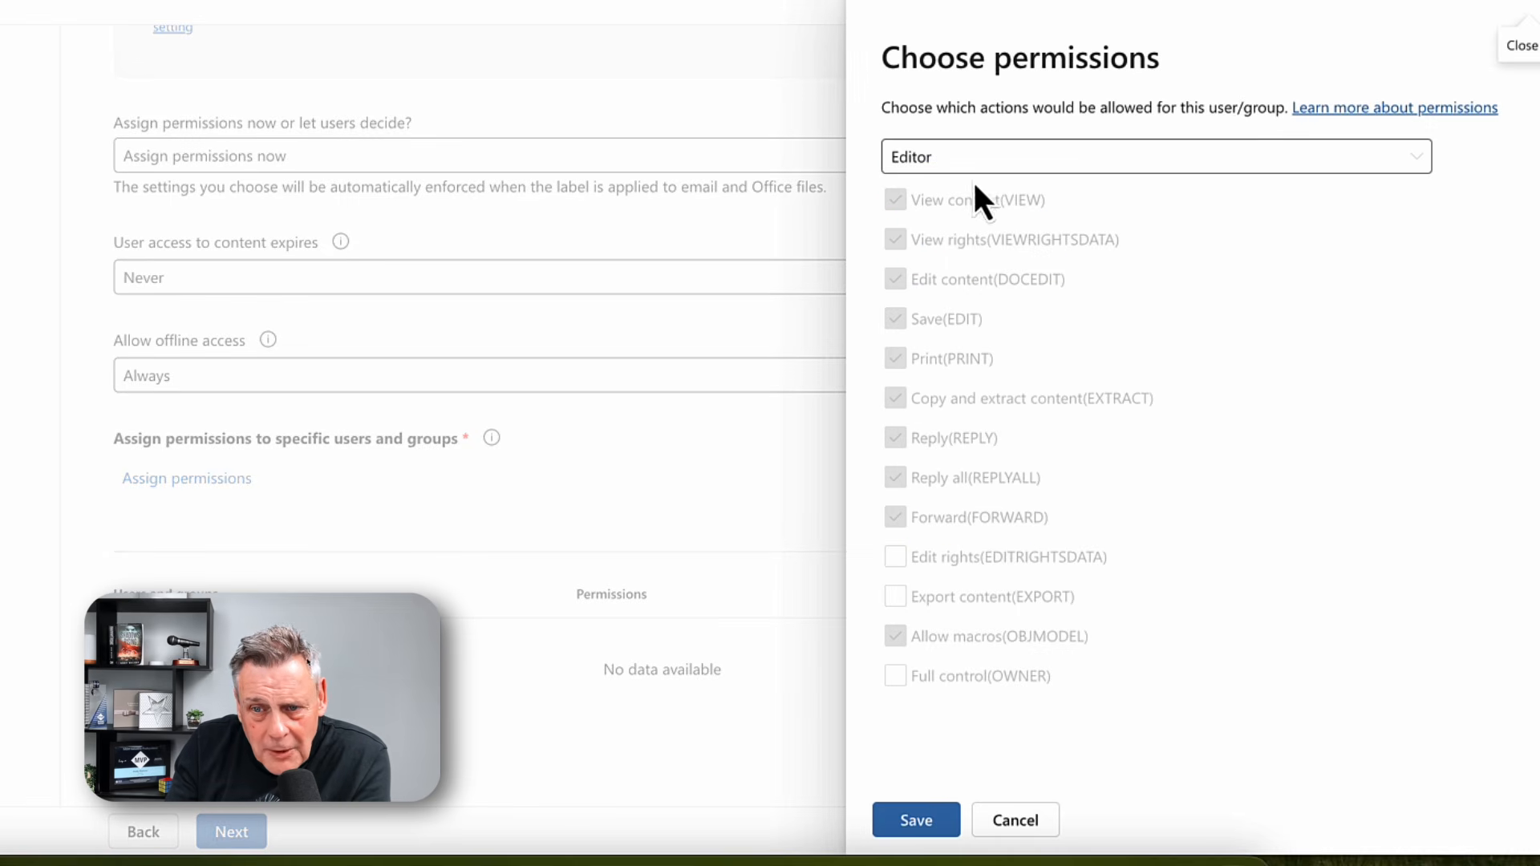
- Compare the individual rights included in the Viewer, Editor and Custom permission levels
click(981, 162)
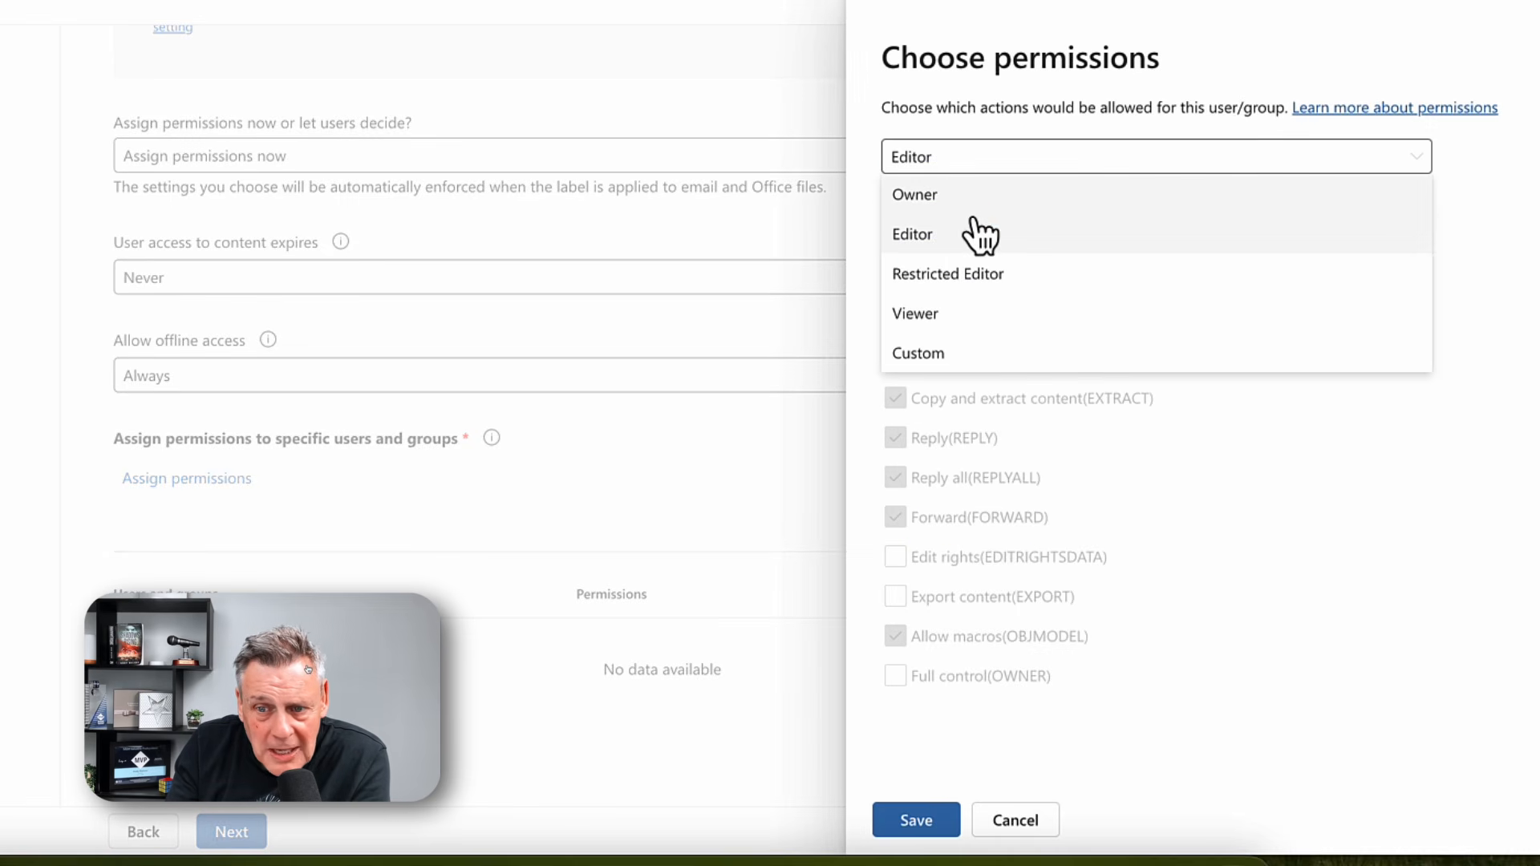
click(952, 315)
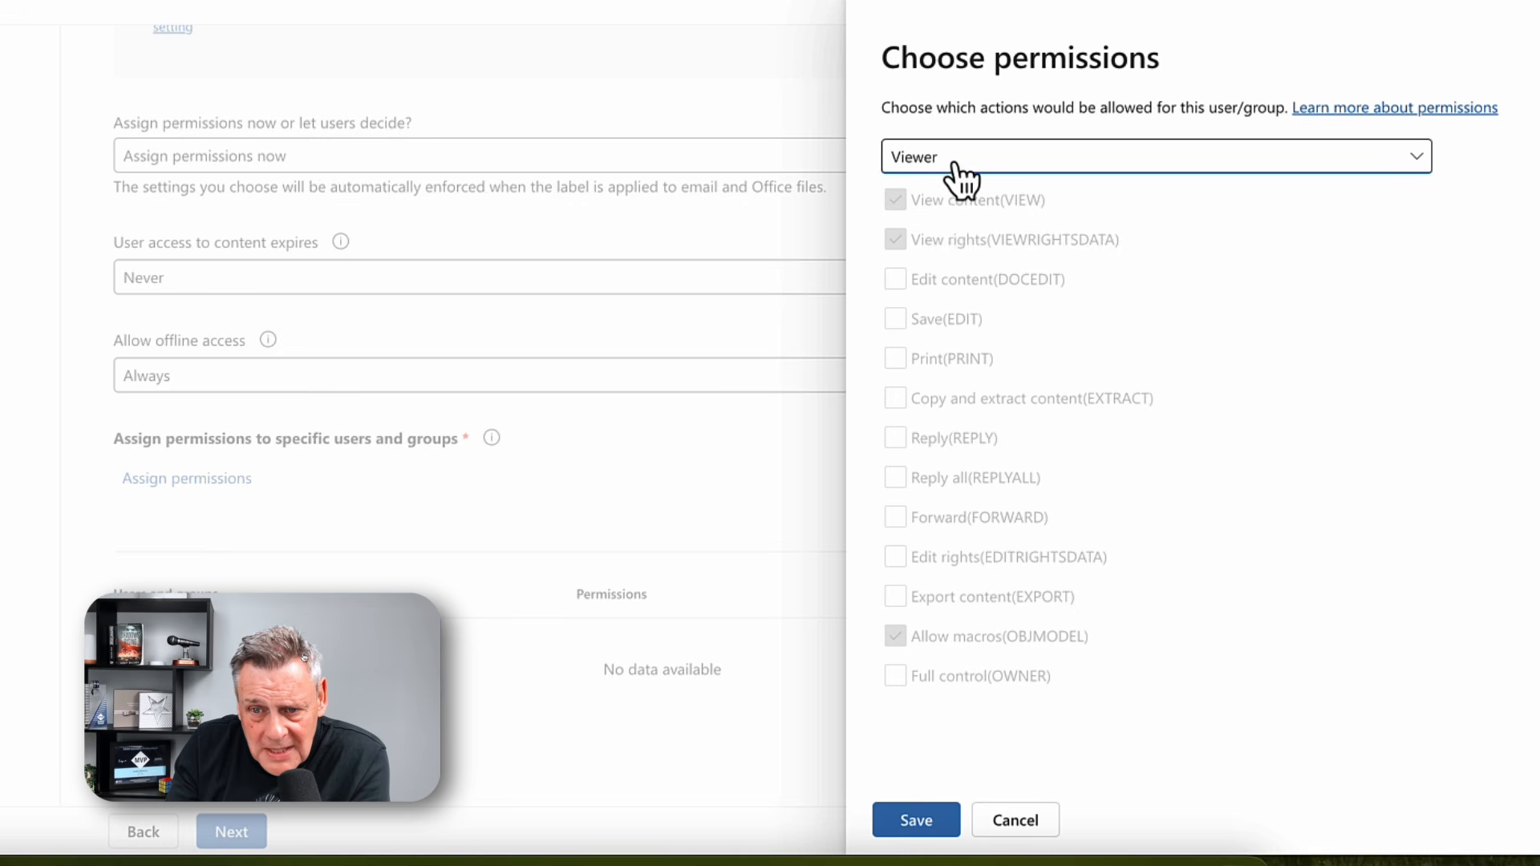
click(954, 164)
click(953, 239)
click(967, 165)
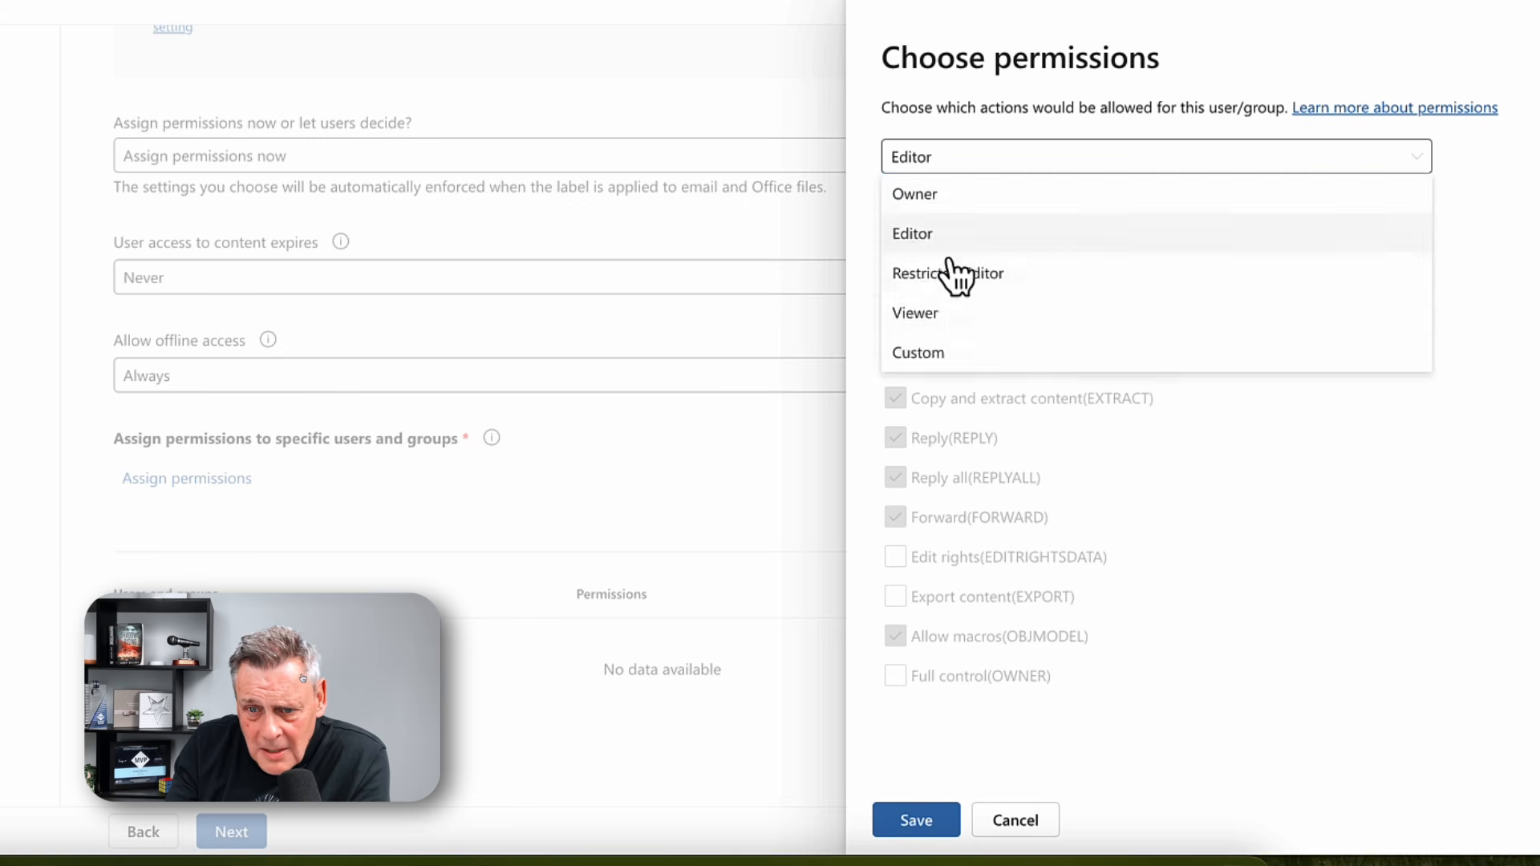
click(937, 313)
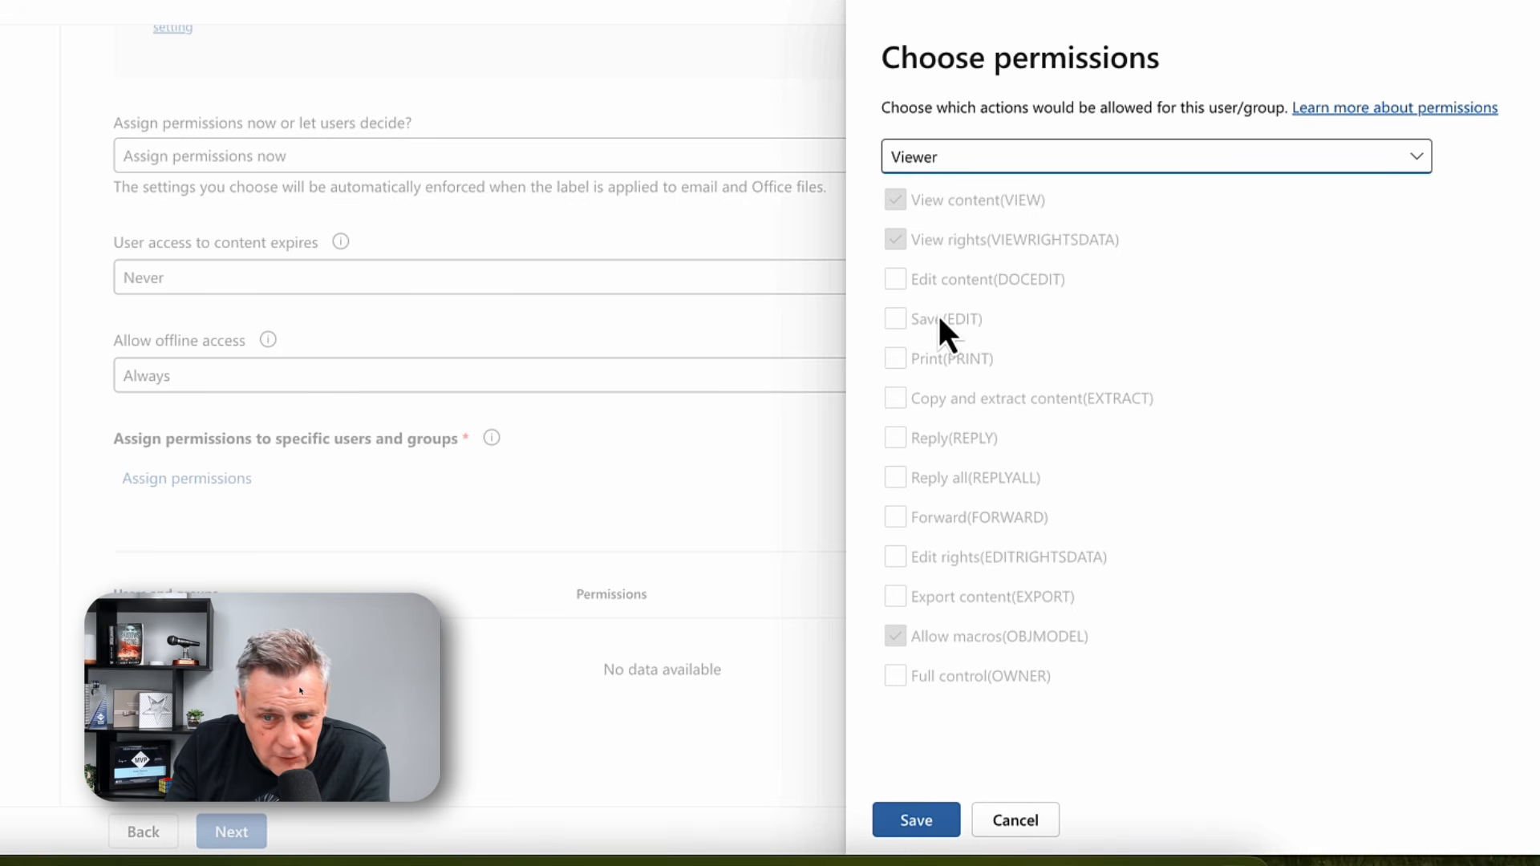
click(956, 161)
click(929, 353)
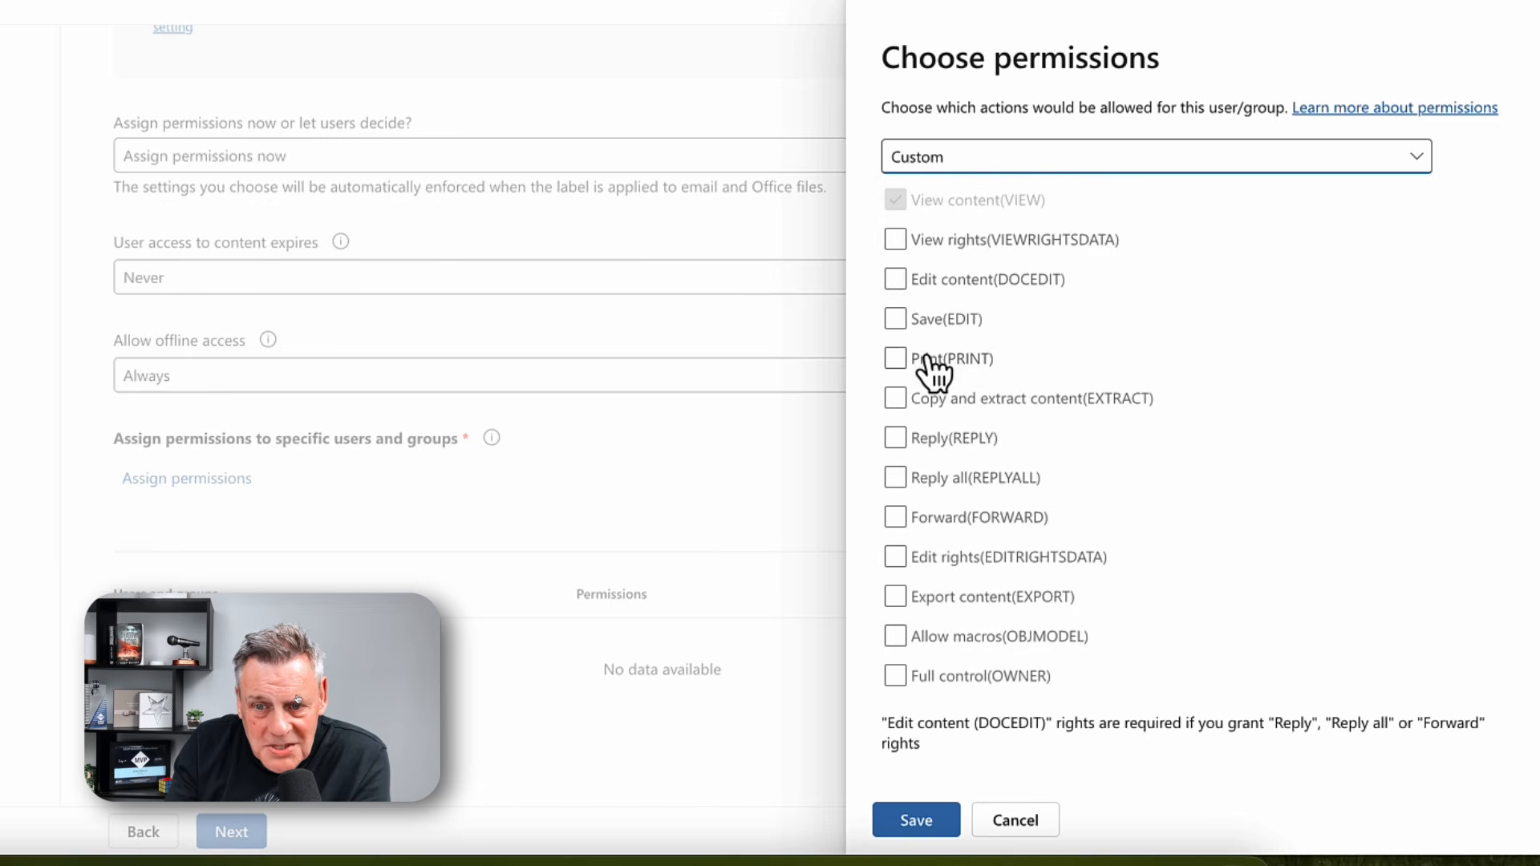
- Set the permission level to Editor and save the label's assigned permissions
click(937, 157)
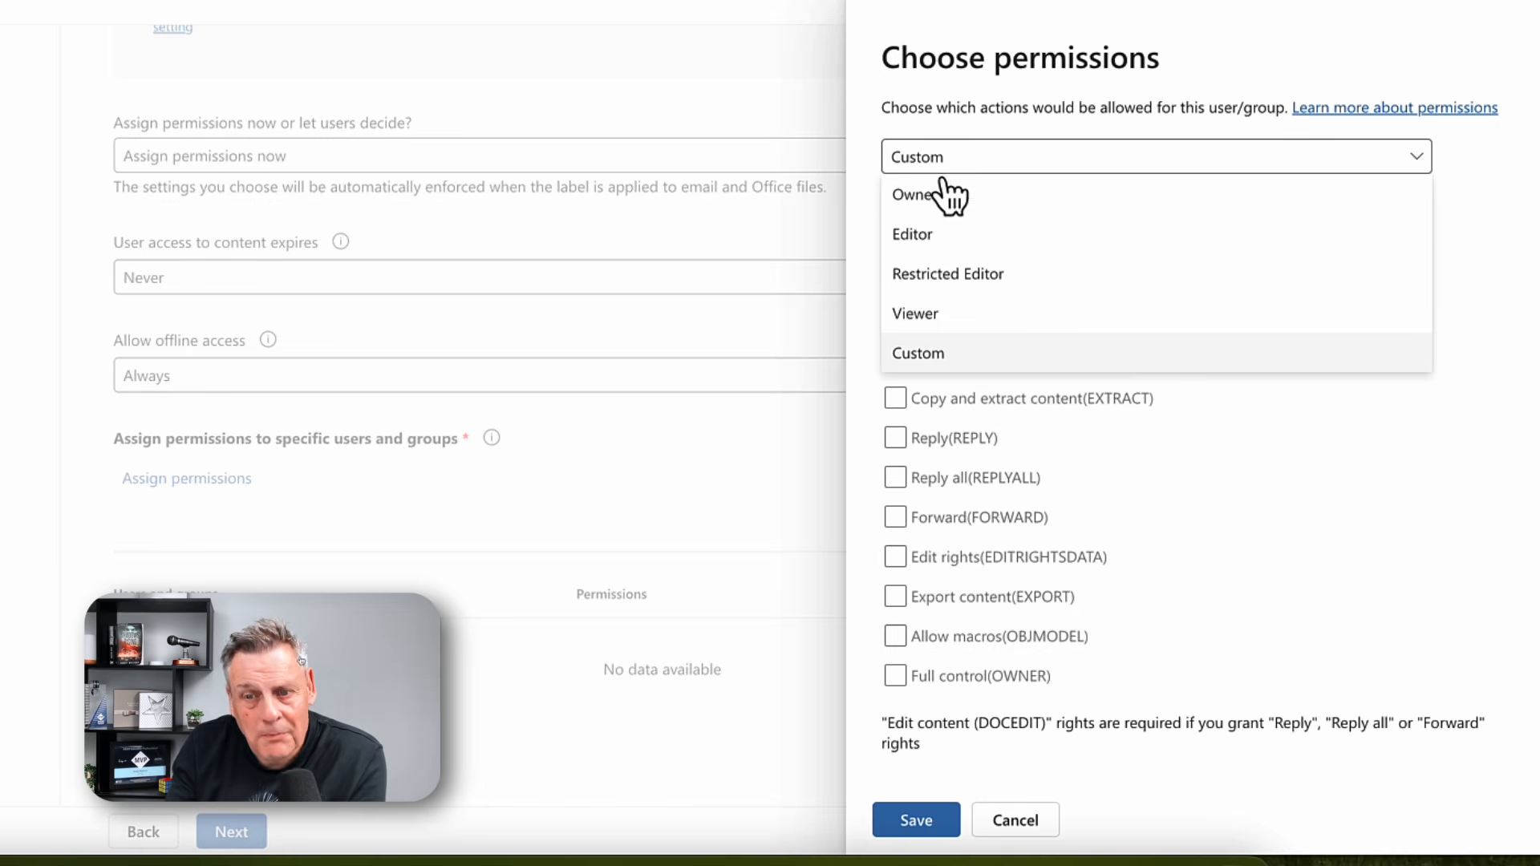
click(959, 243)
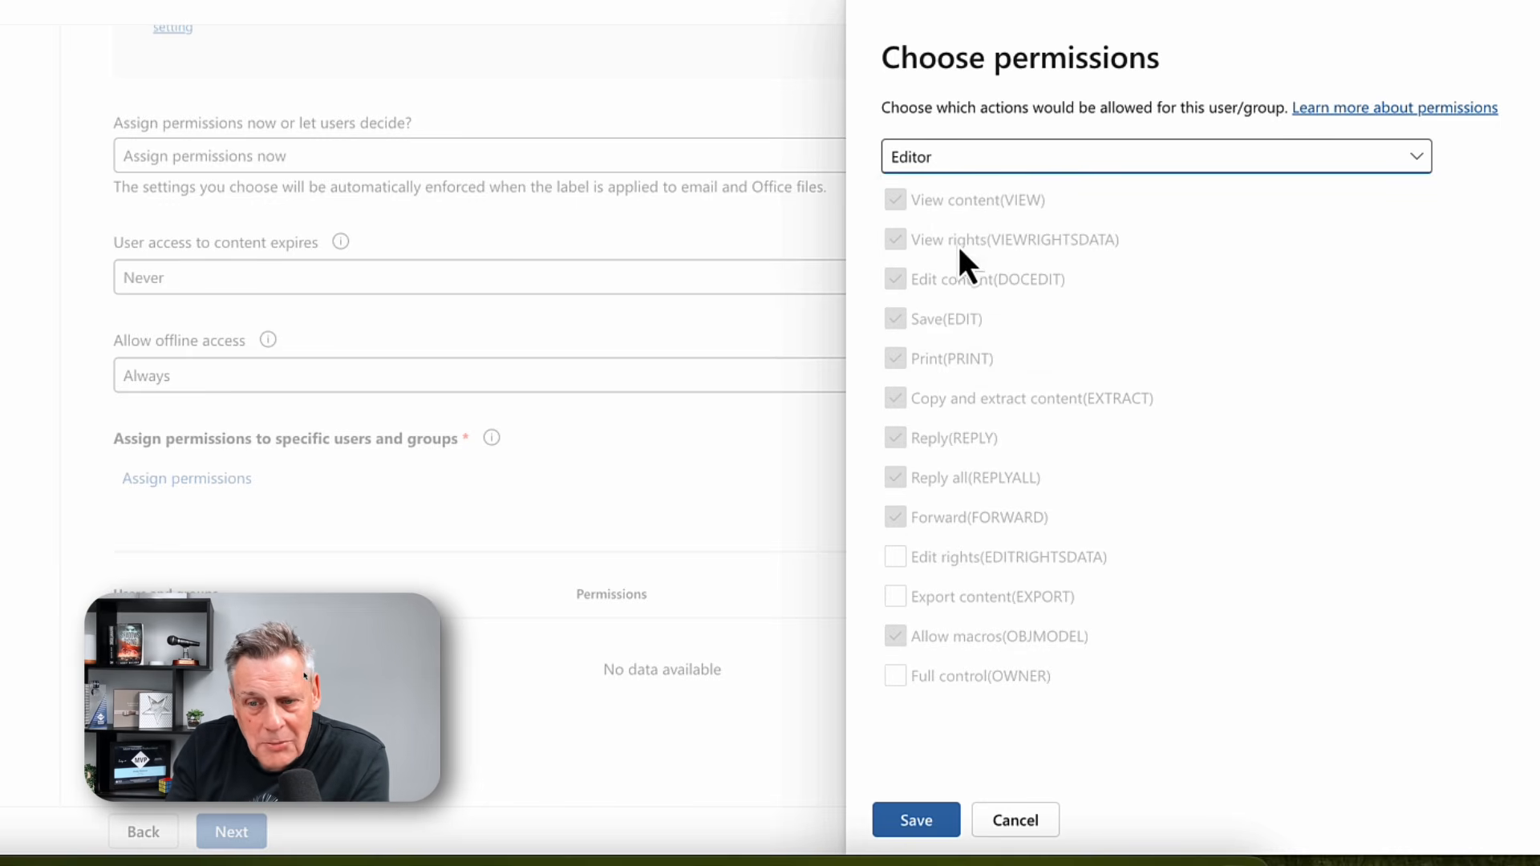
click(917, 825)
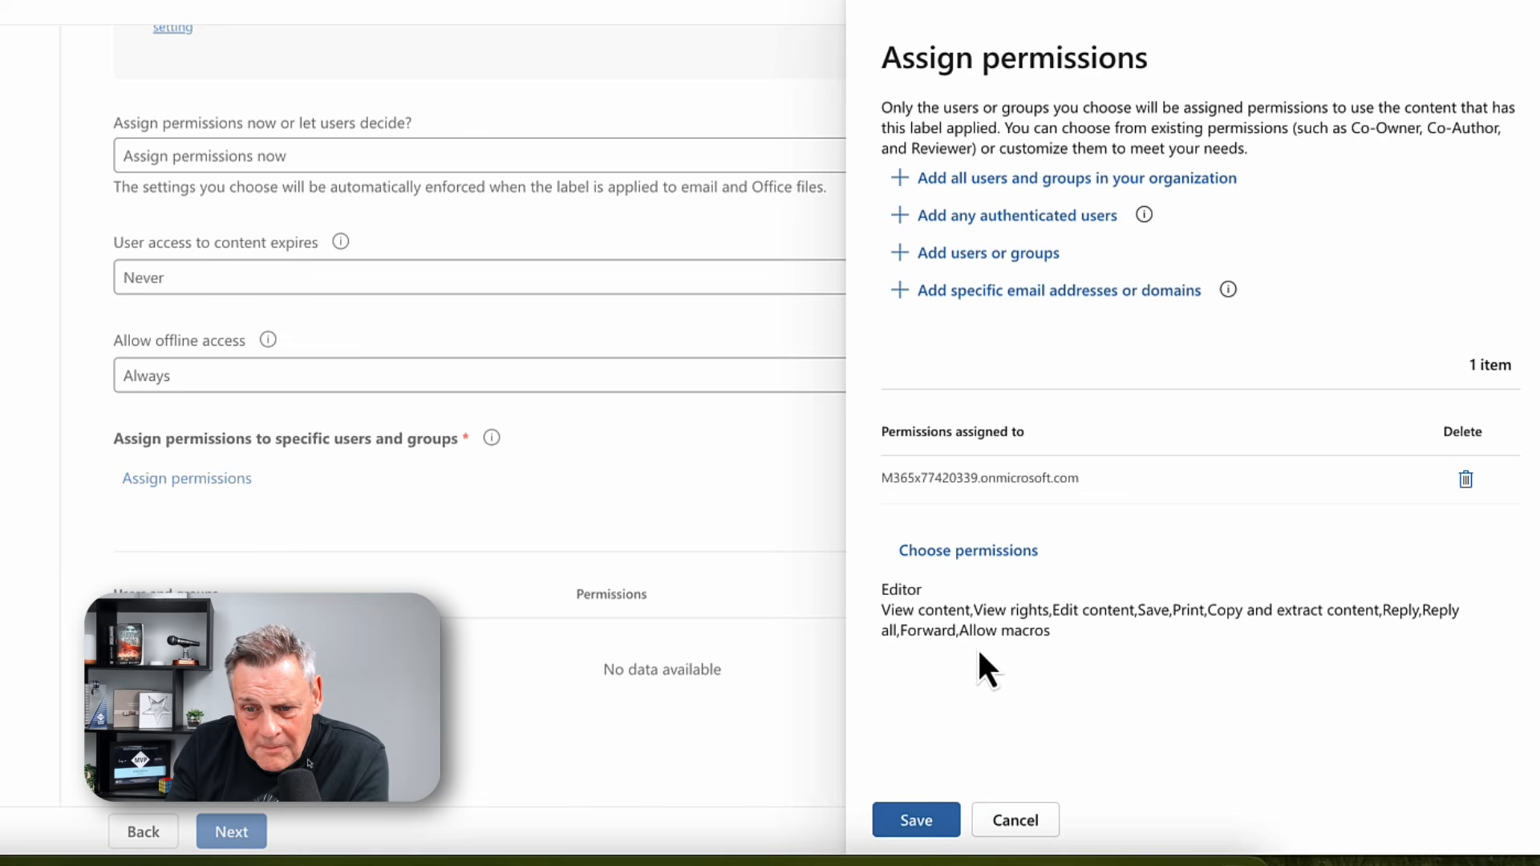
click(907, 821)
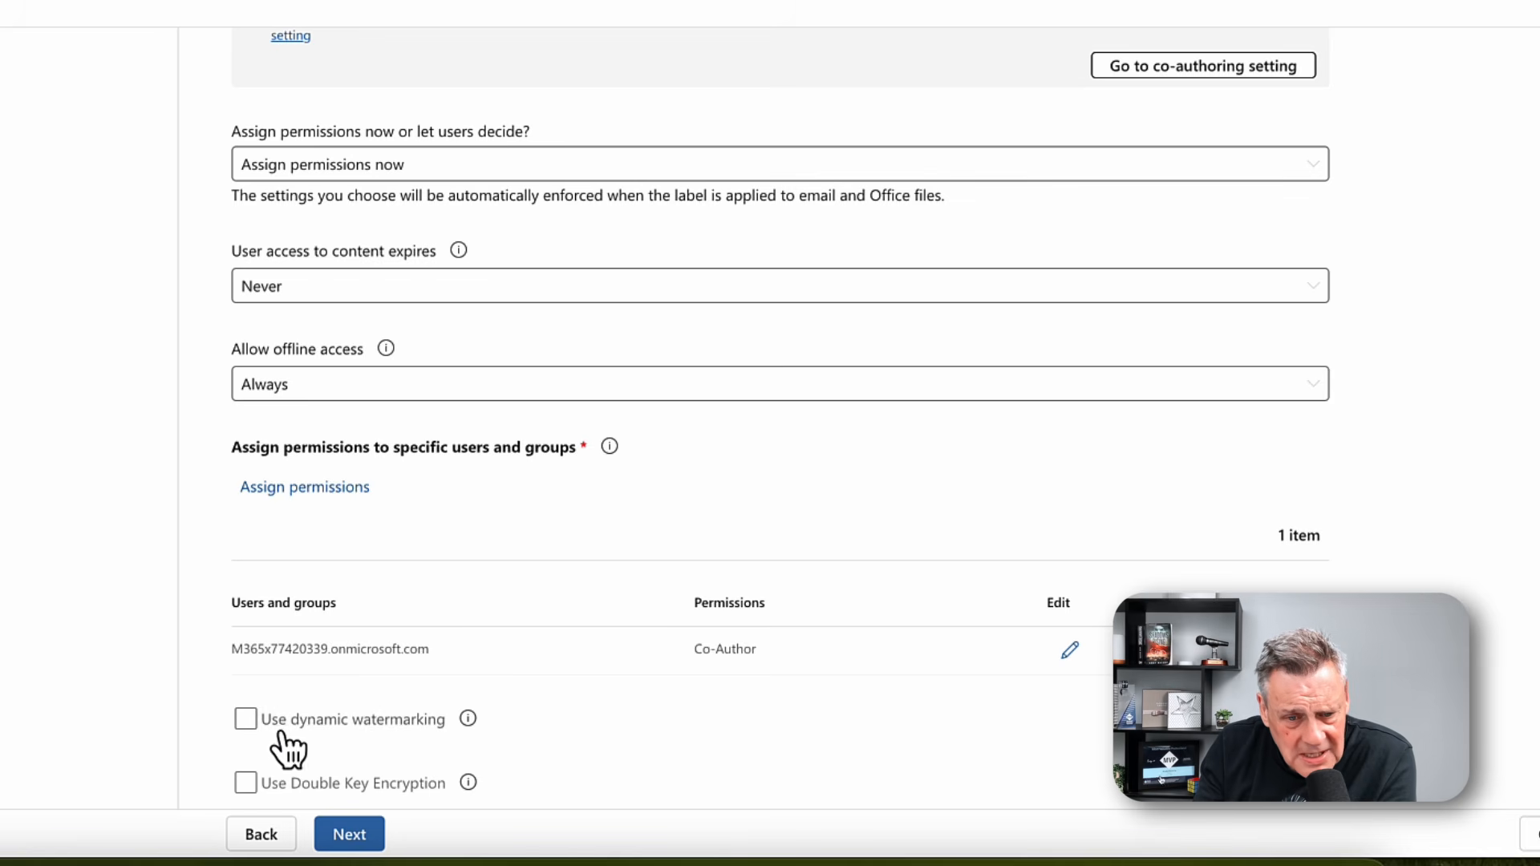
click(321, 726)
scroll(329, 722, down, 1)
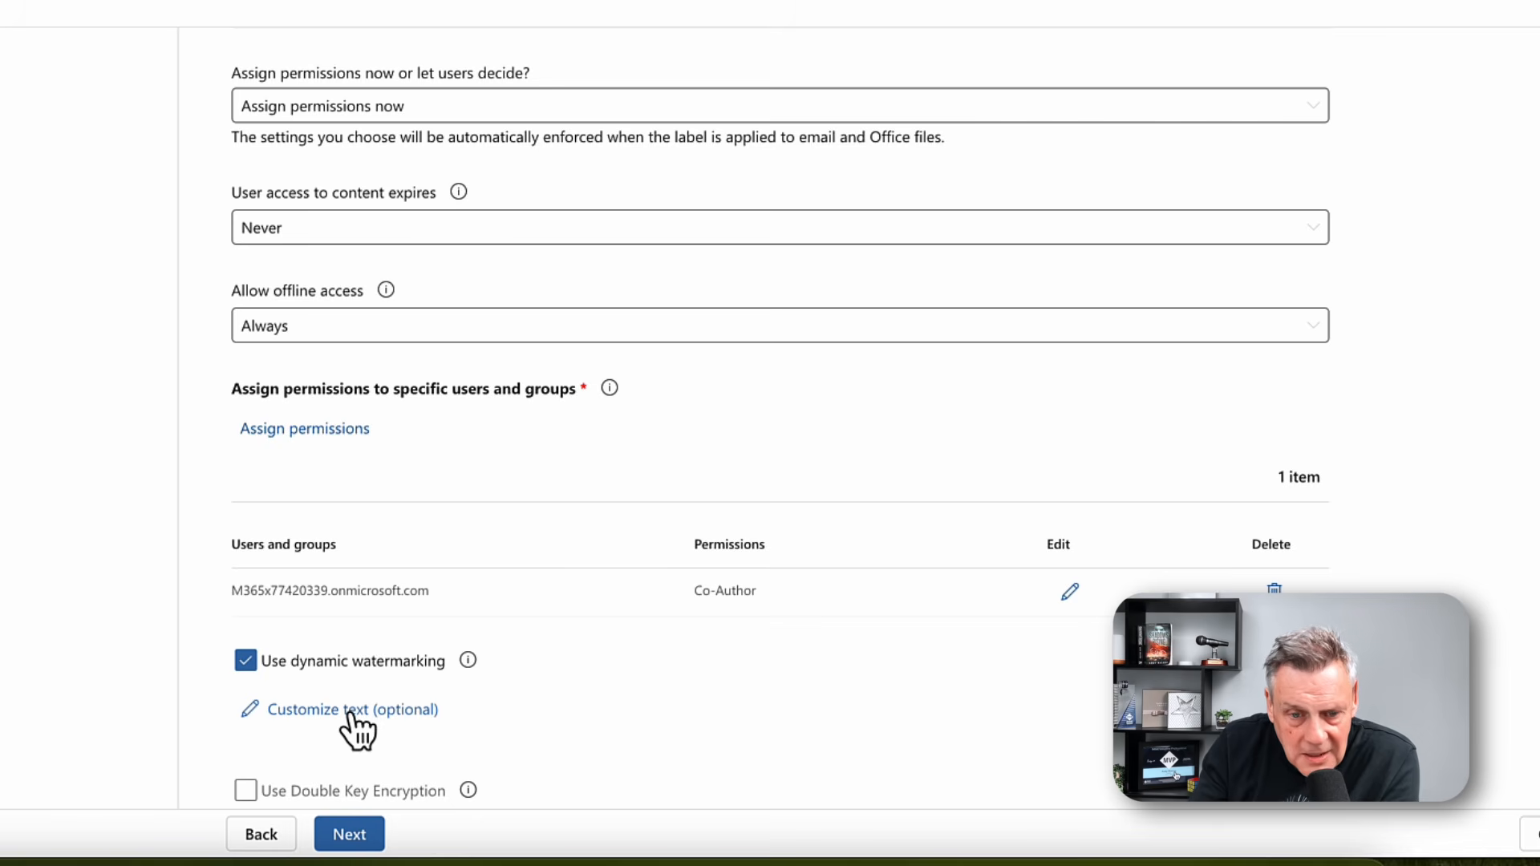
click(300, 663)
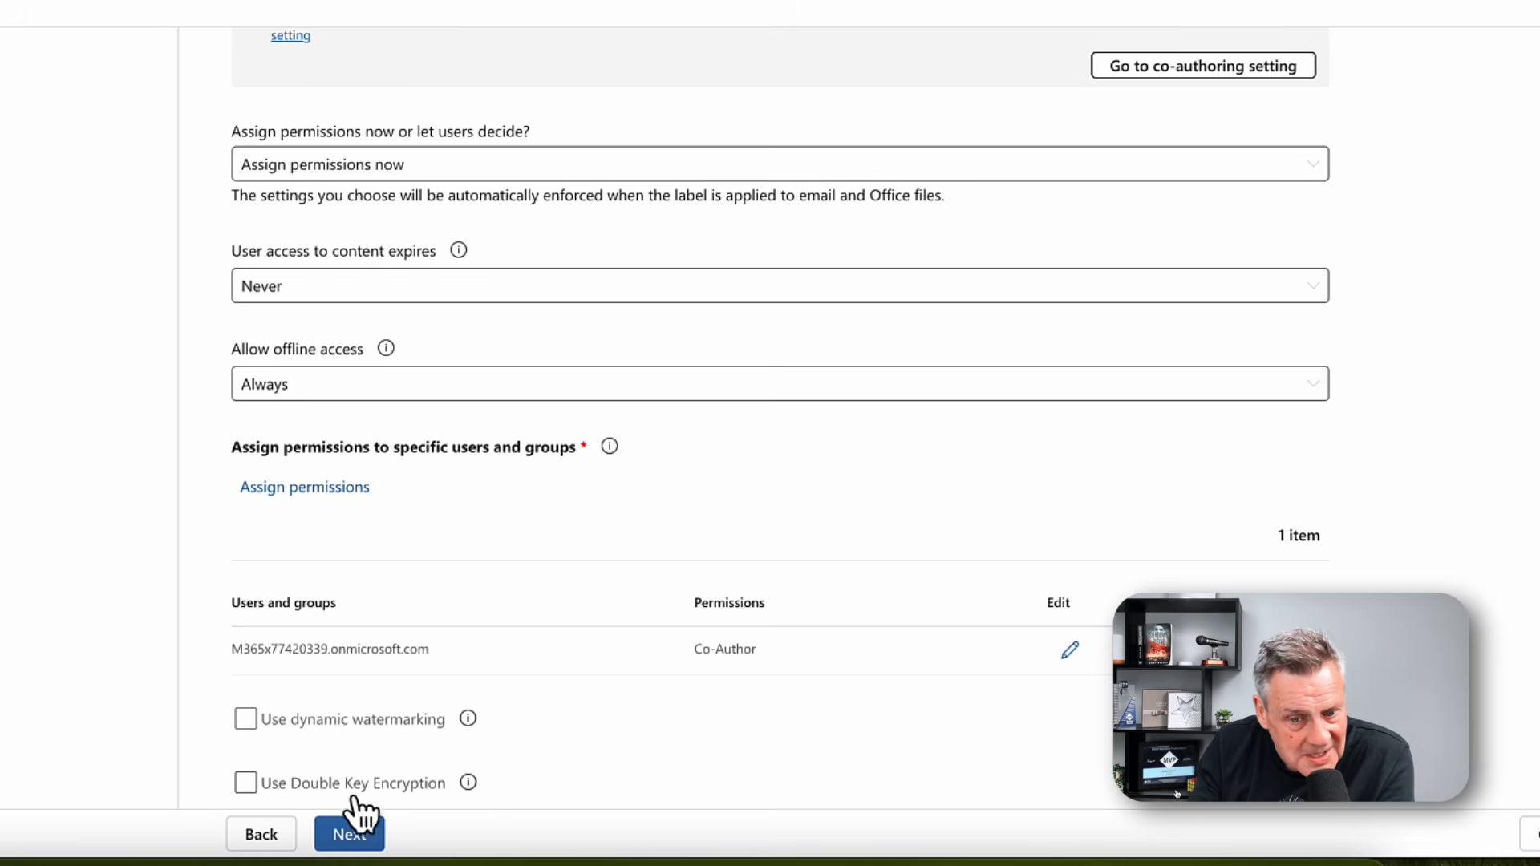
- Continue to content marking, leave the footer disabled, and add a header with the text Sales Confidential
click(350, 836)
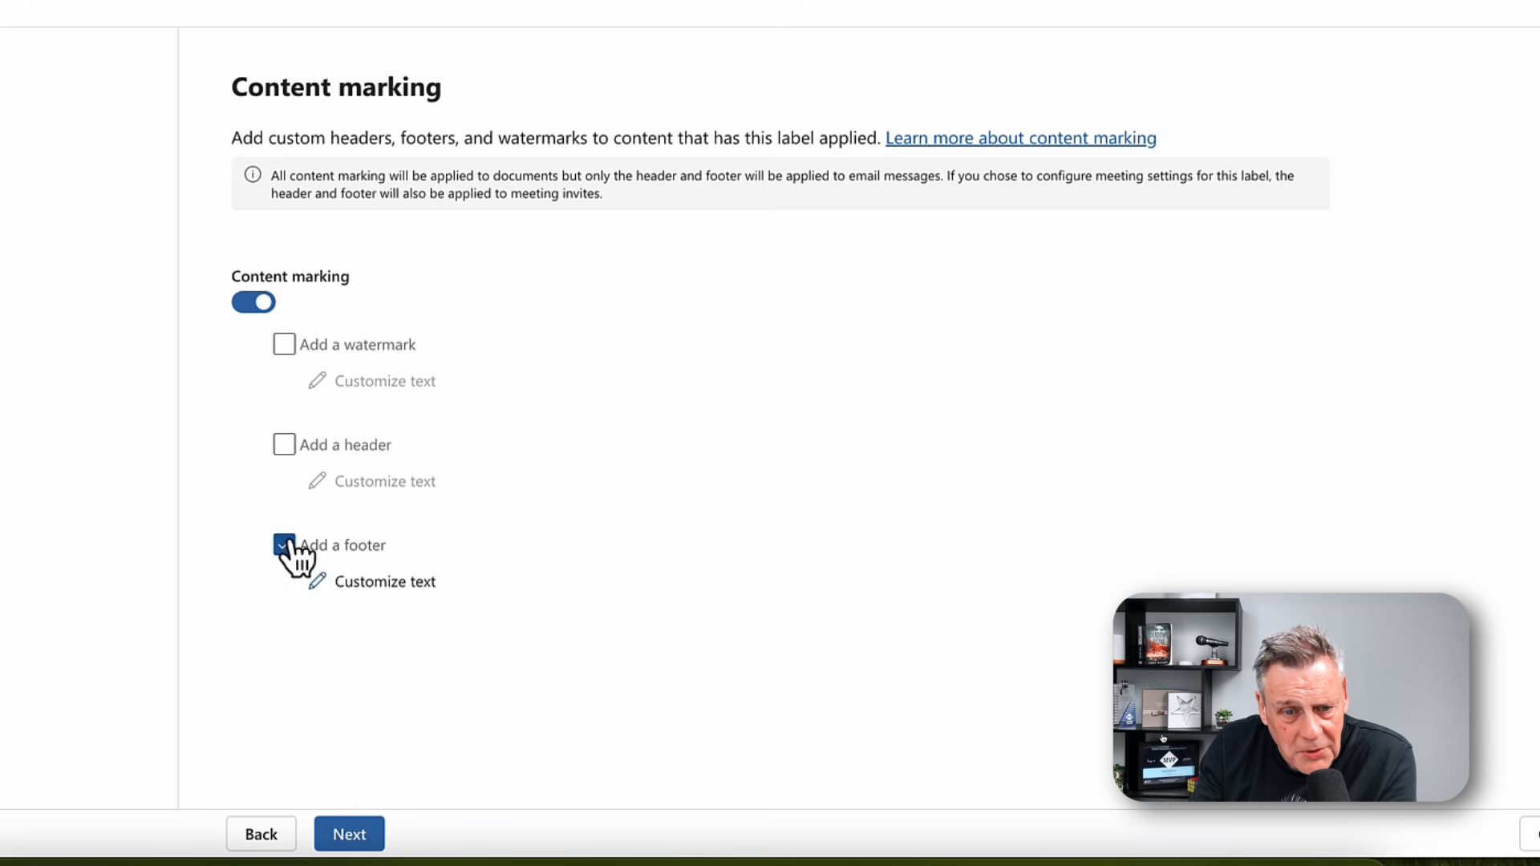
click(285, 545)
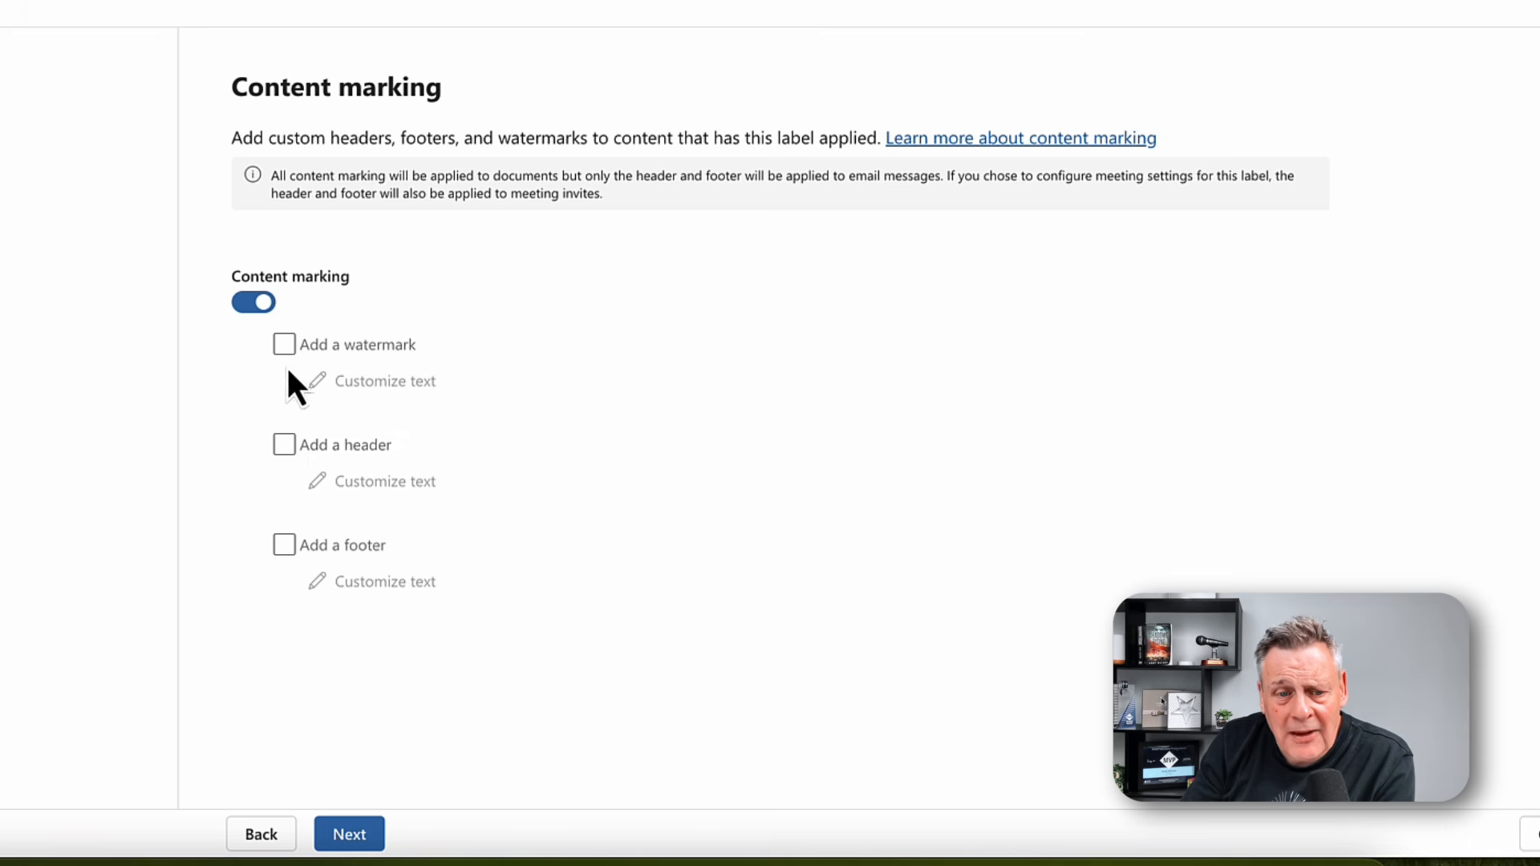
click(284, 447)
click(367, 483)
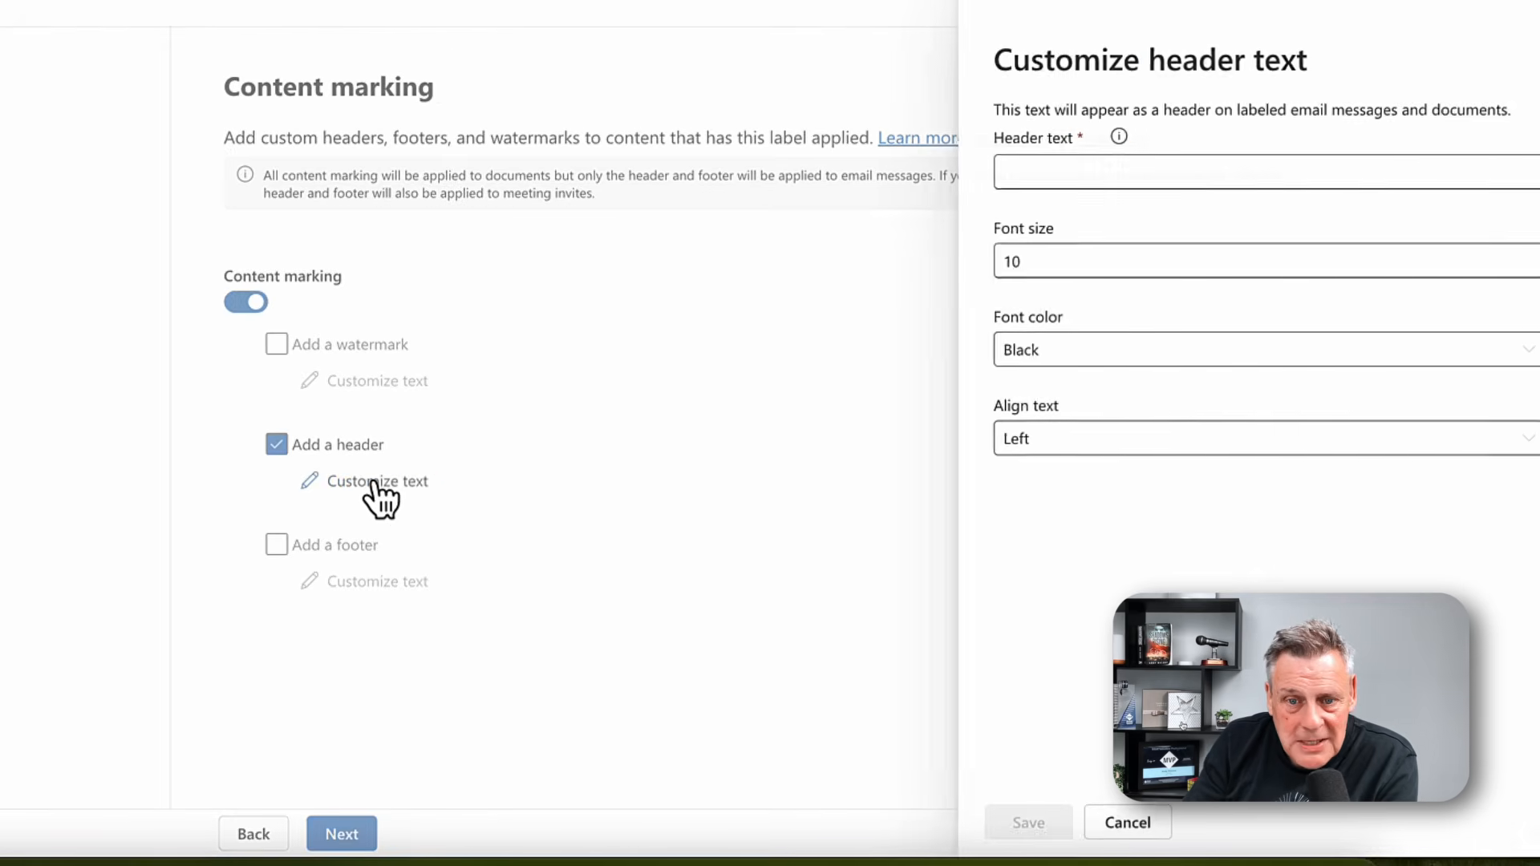
right_click(959, 165)
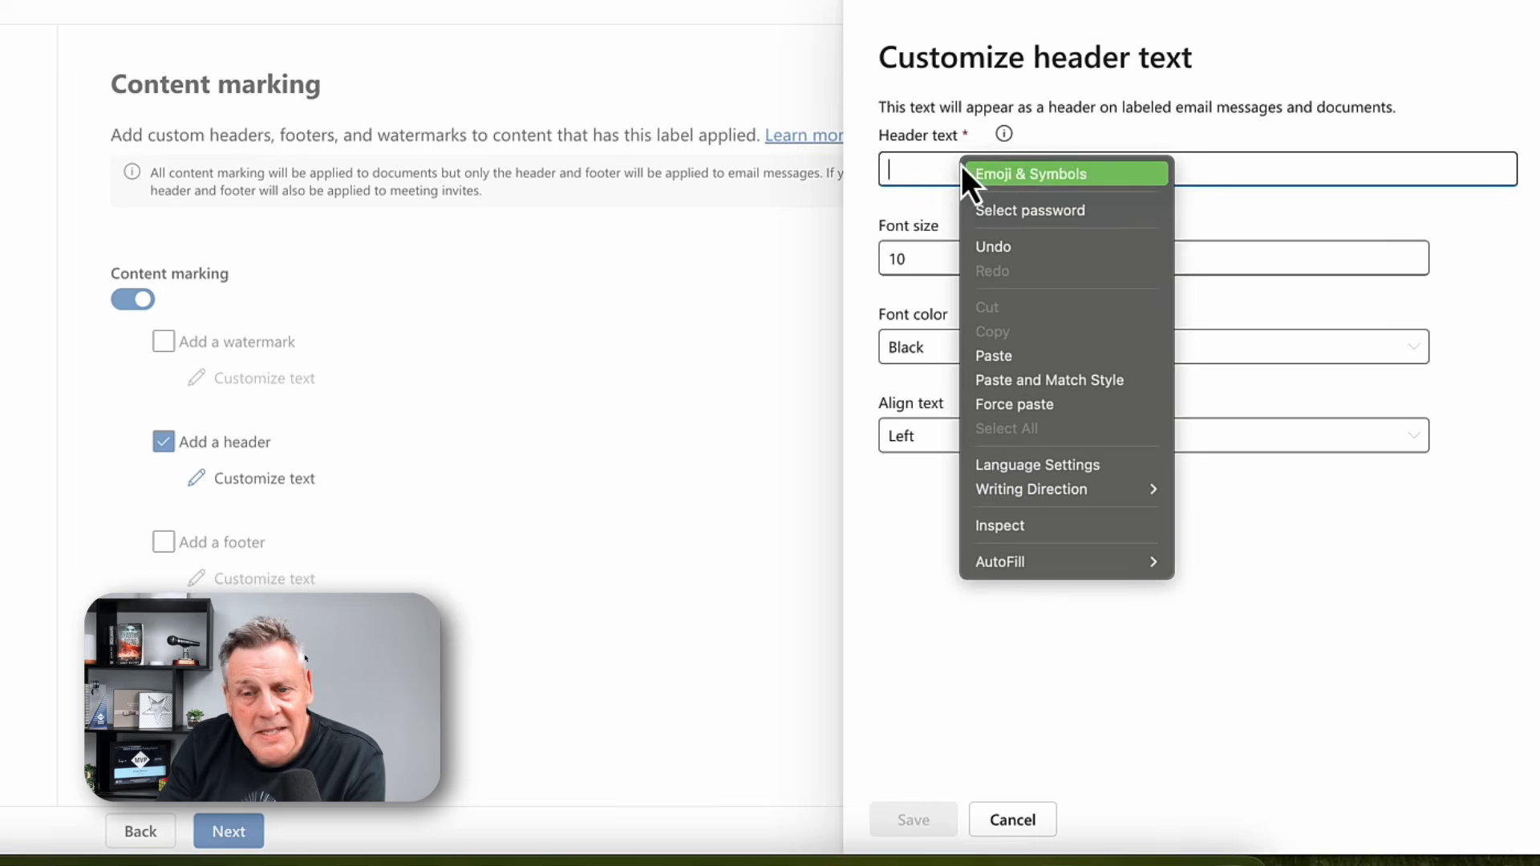
click(1030, 356)
- Enter 12 as the header's font size, choose Red as its font color, and save the header settings
click(973, 257)
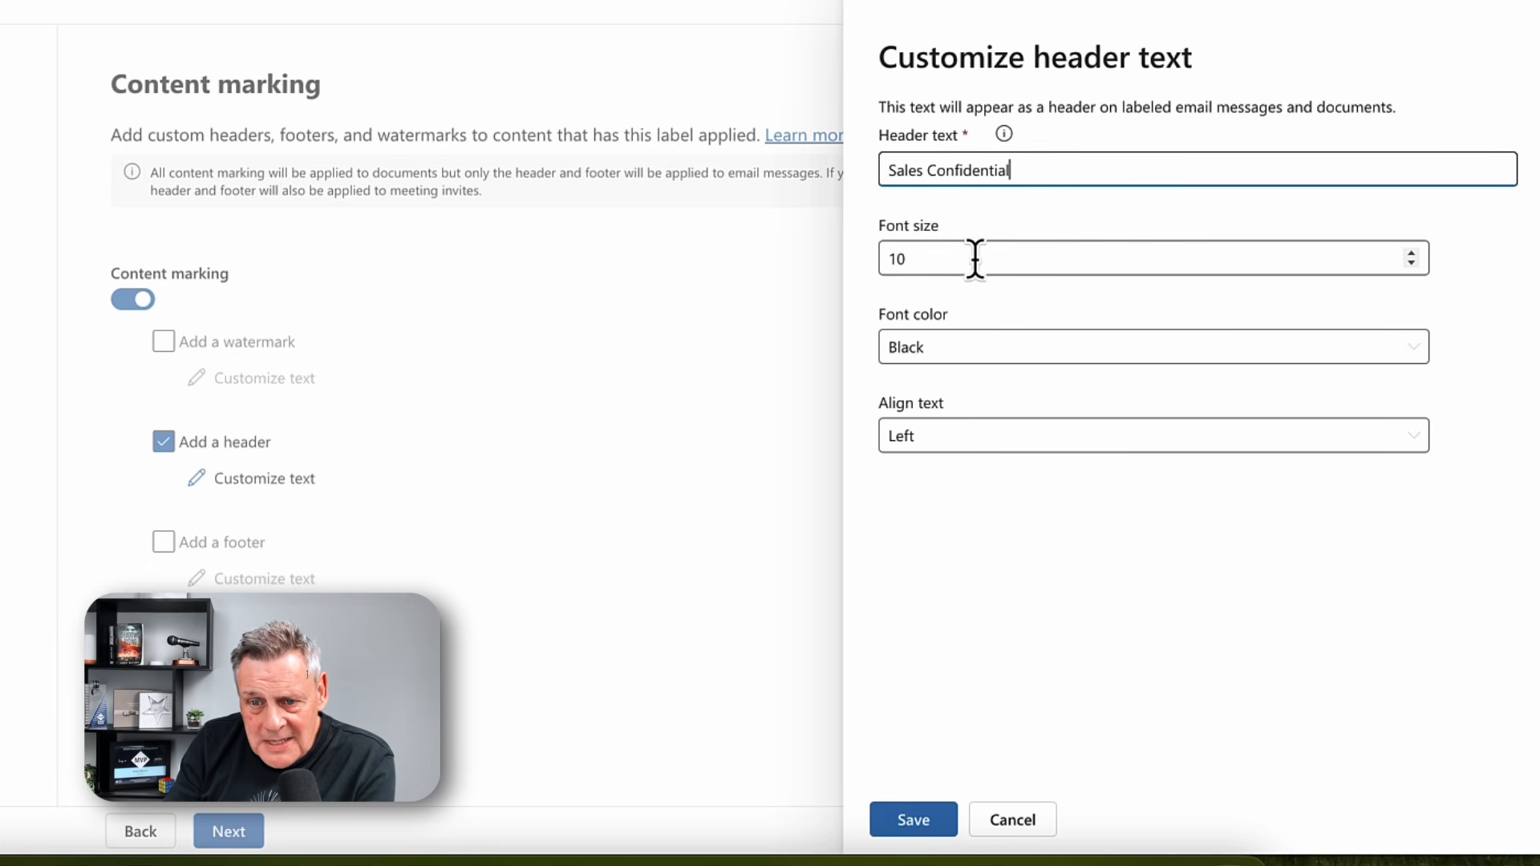
key(BackSpace)
text(2)
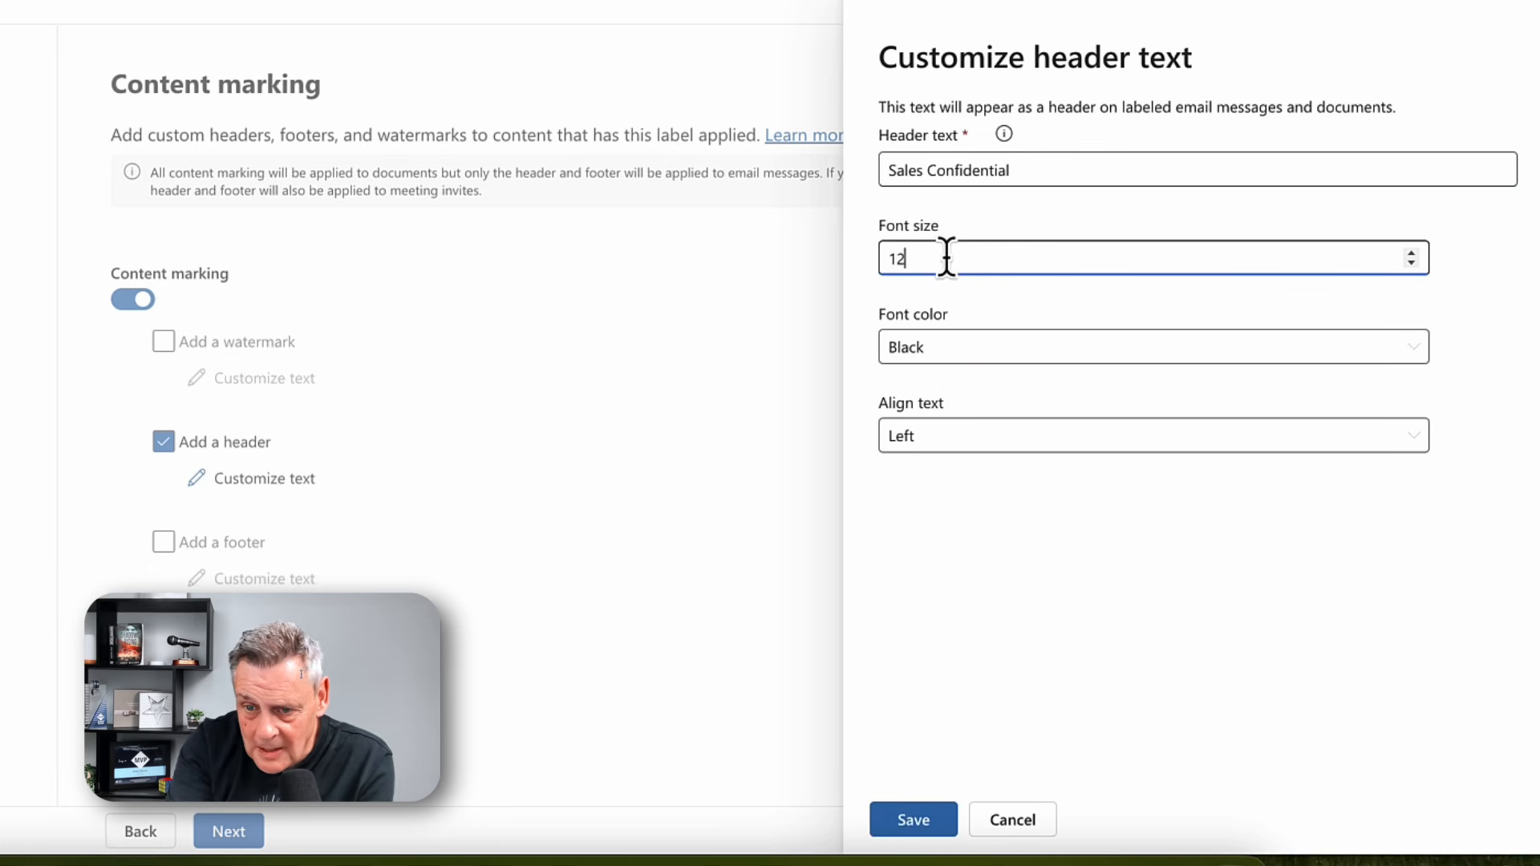
click(961, 348)
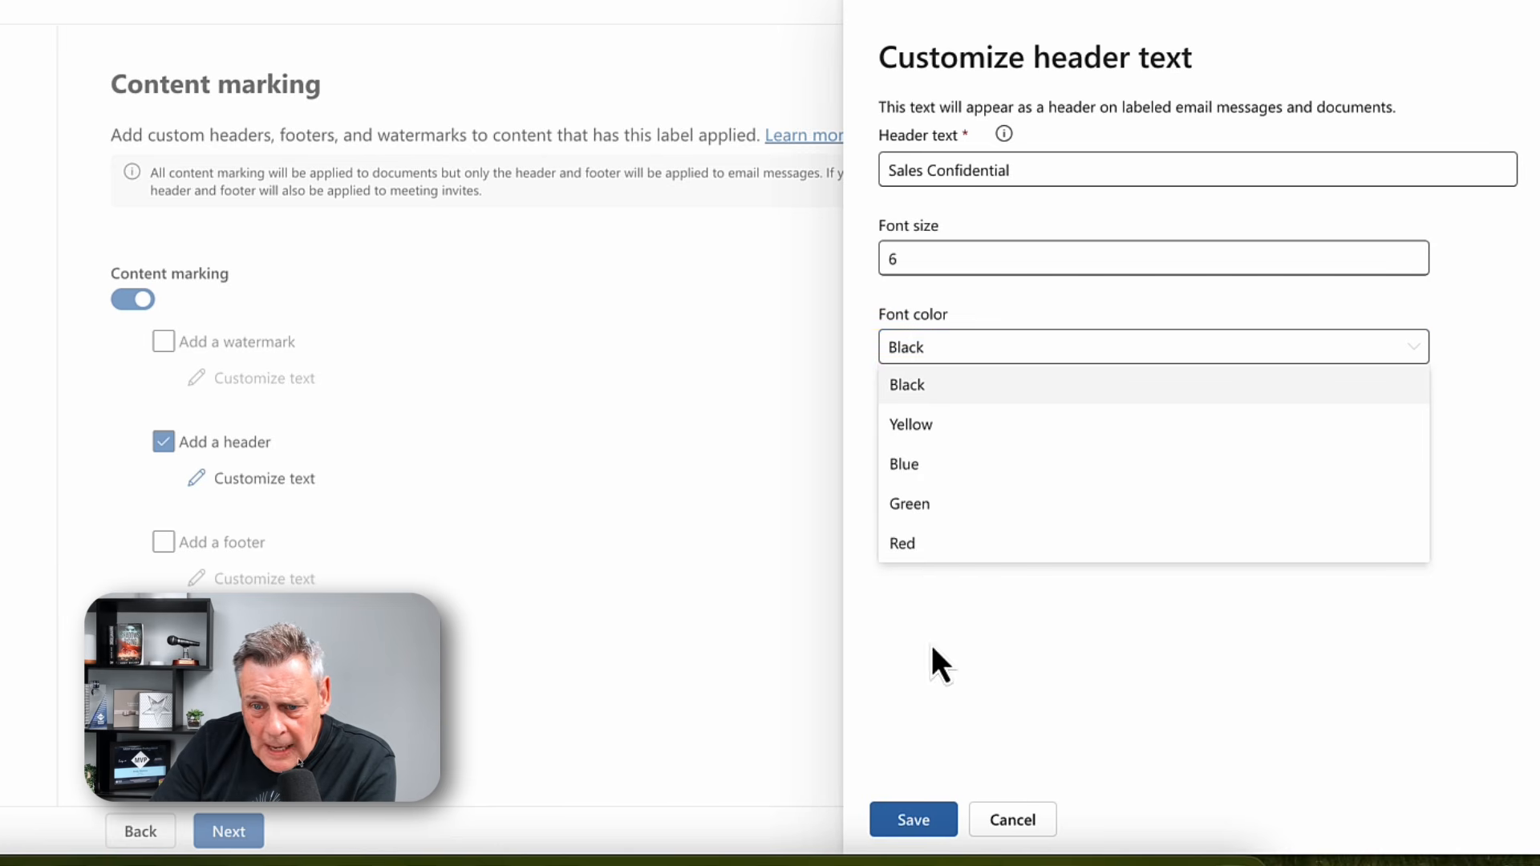
click(930, 546)
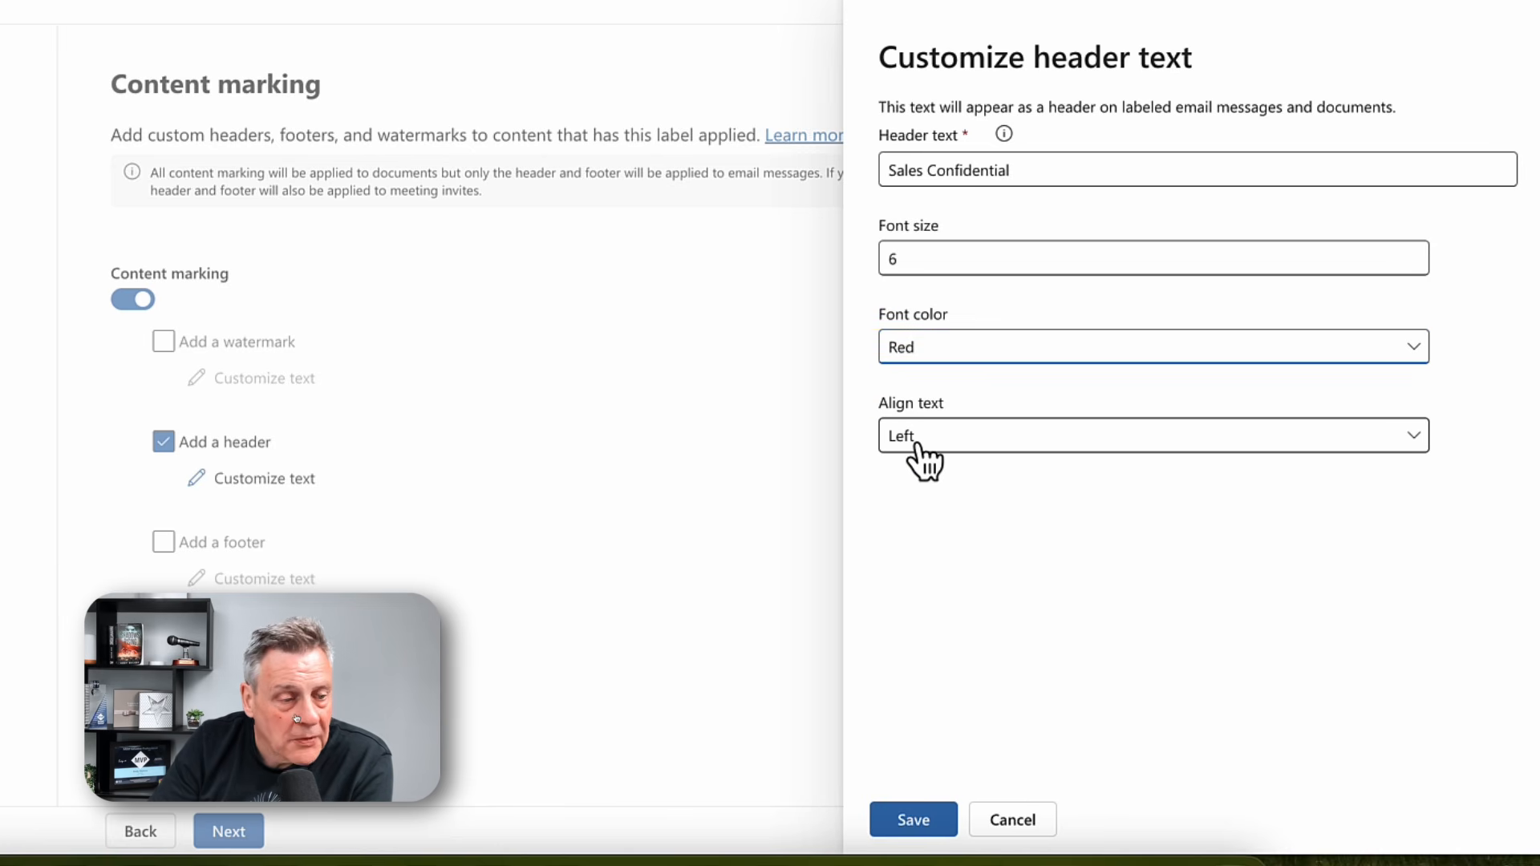
click(913, 820)
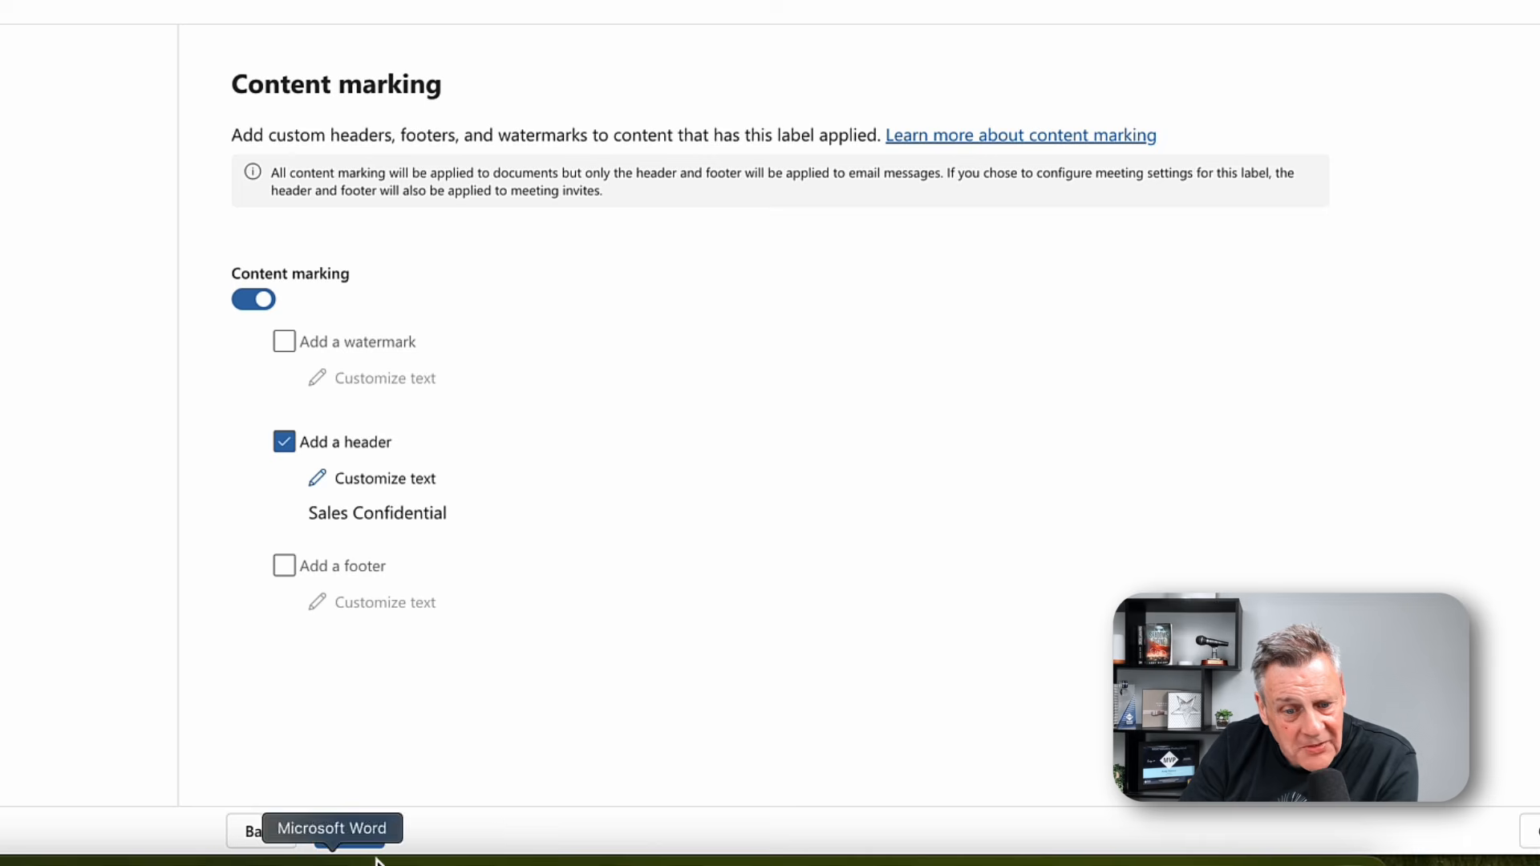
- Continue to auto-labeling, turn it on for files and emails, and add a Content contains condition
click(359, 831)
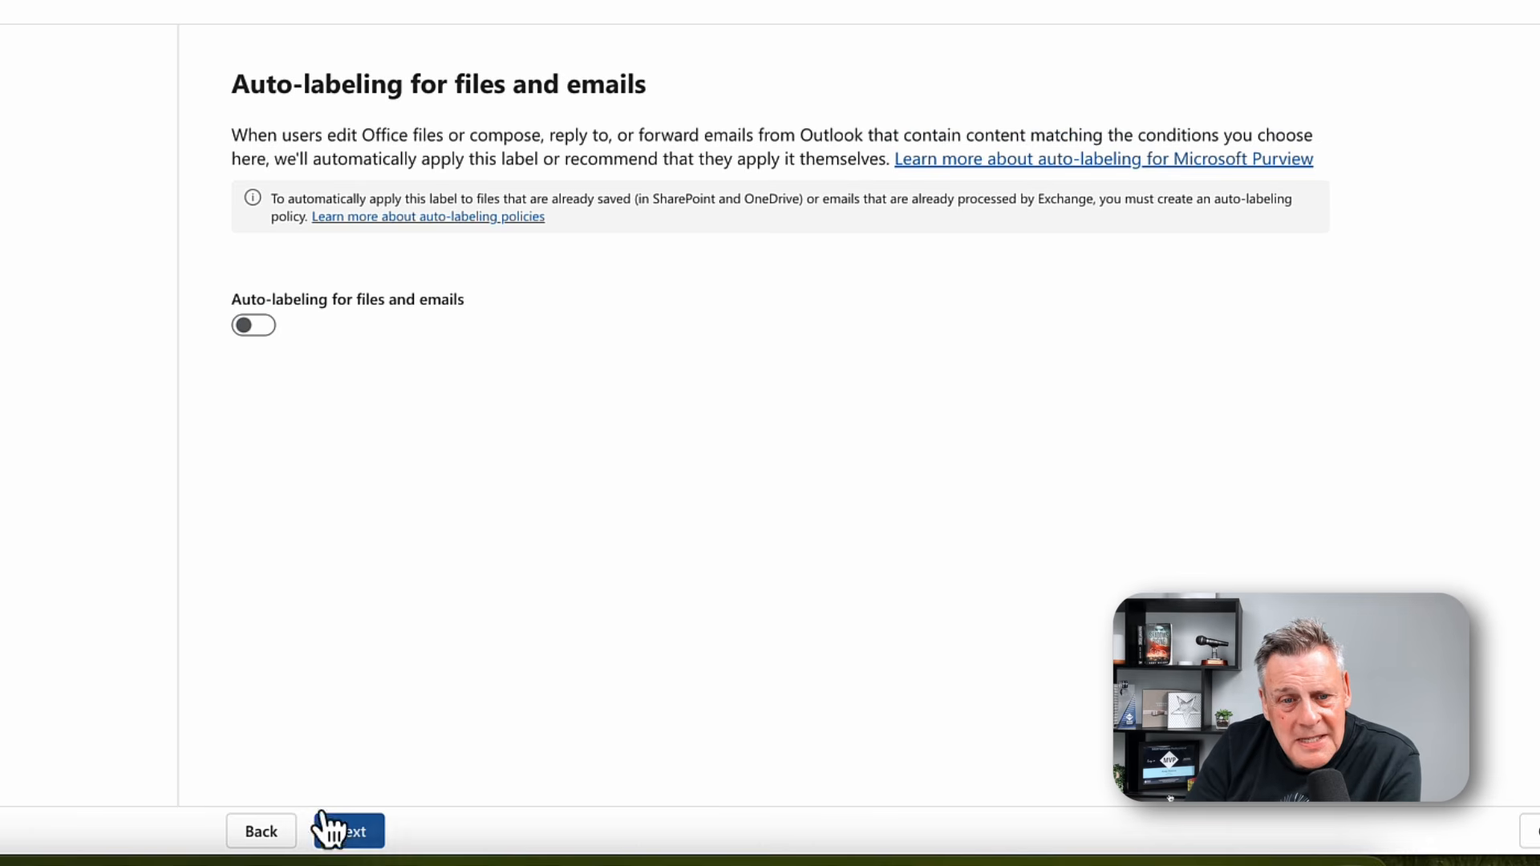
click(255, 326)
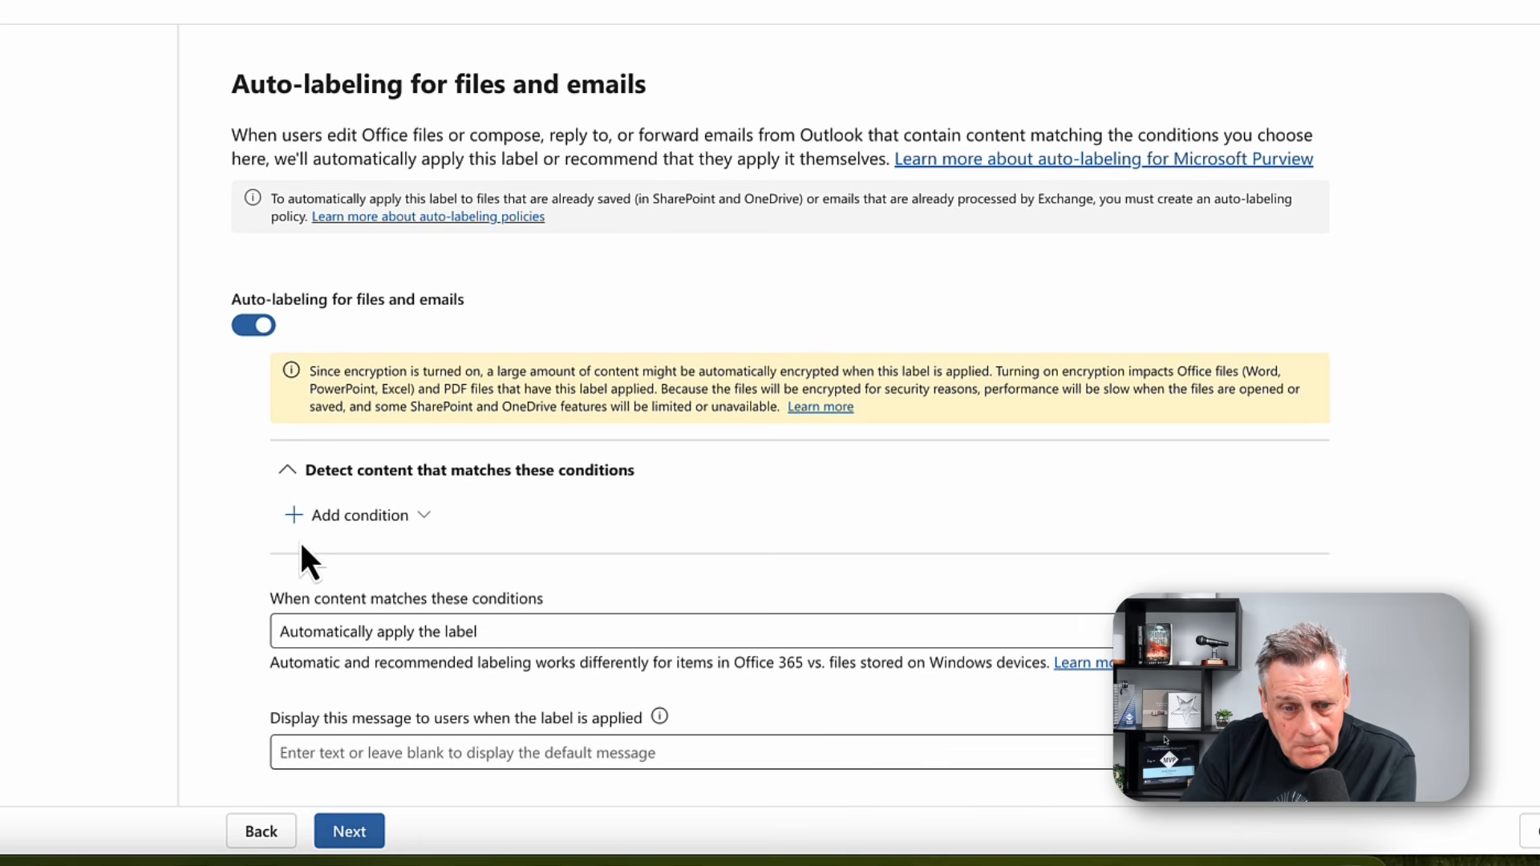
click(423, 515)
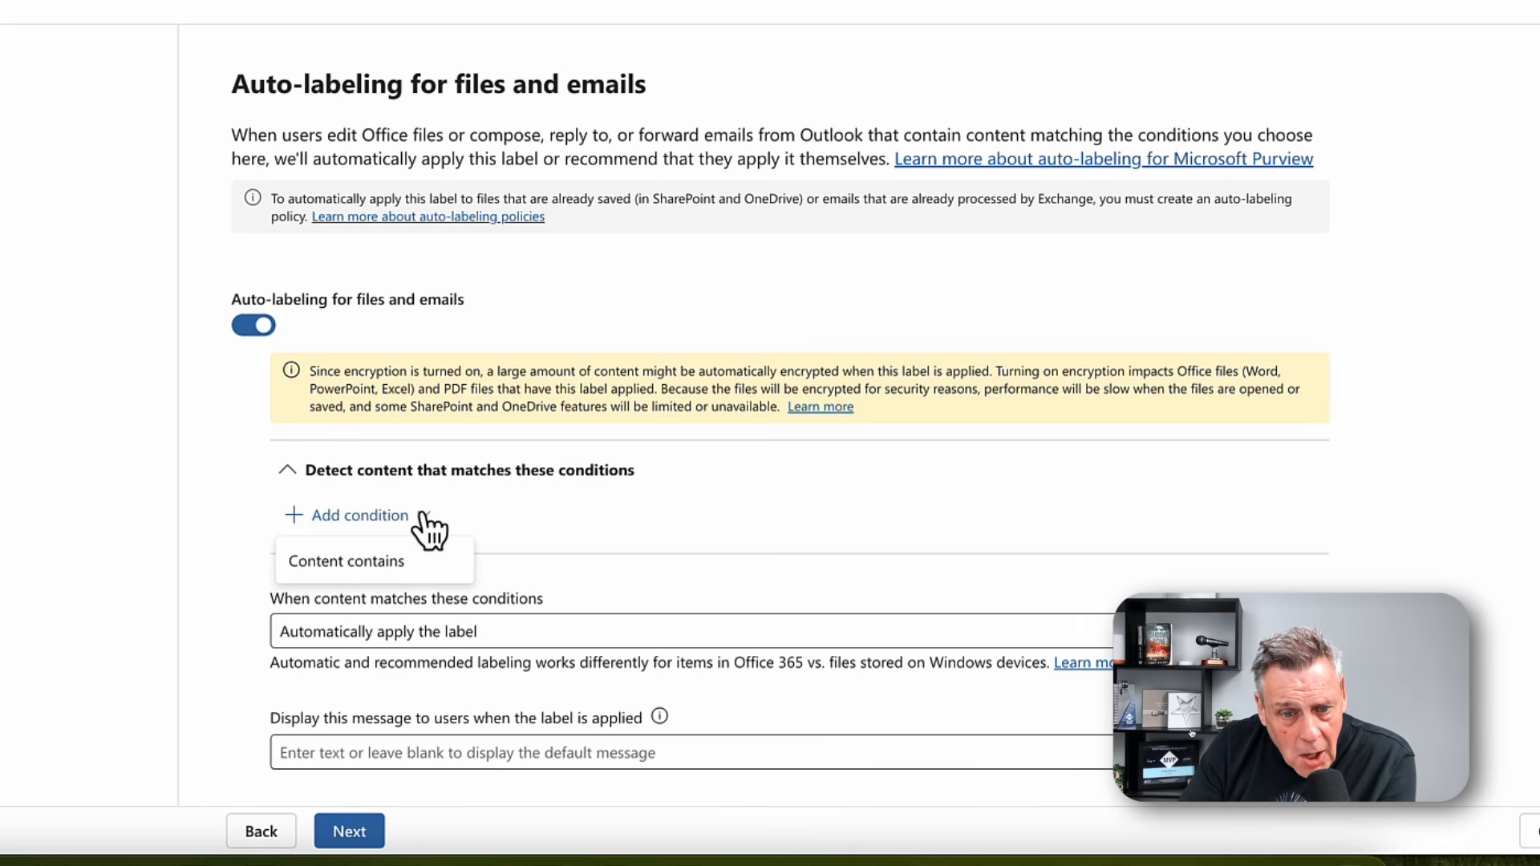
click(341, 564)
- Rename the Content contains condition's group to Sales
scroll(497, 553, down, 3)
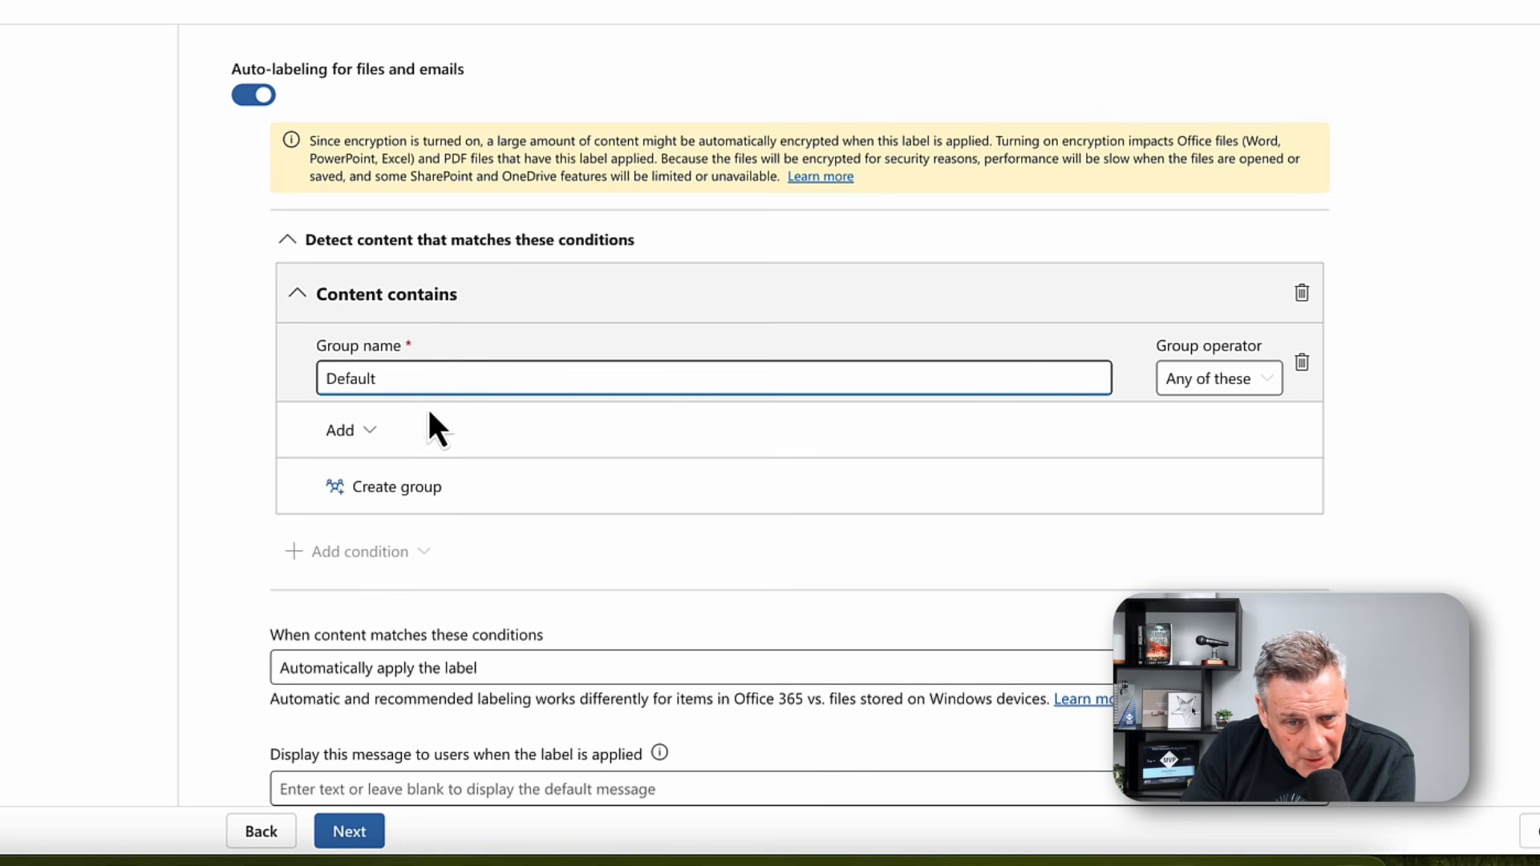
drag(401, 378, 295, 386)
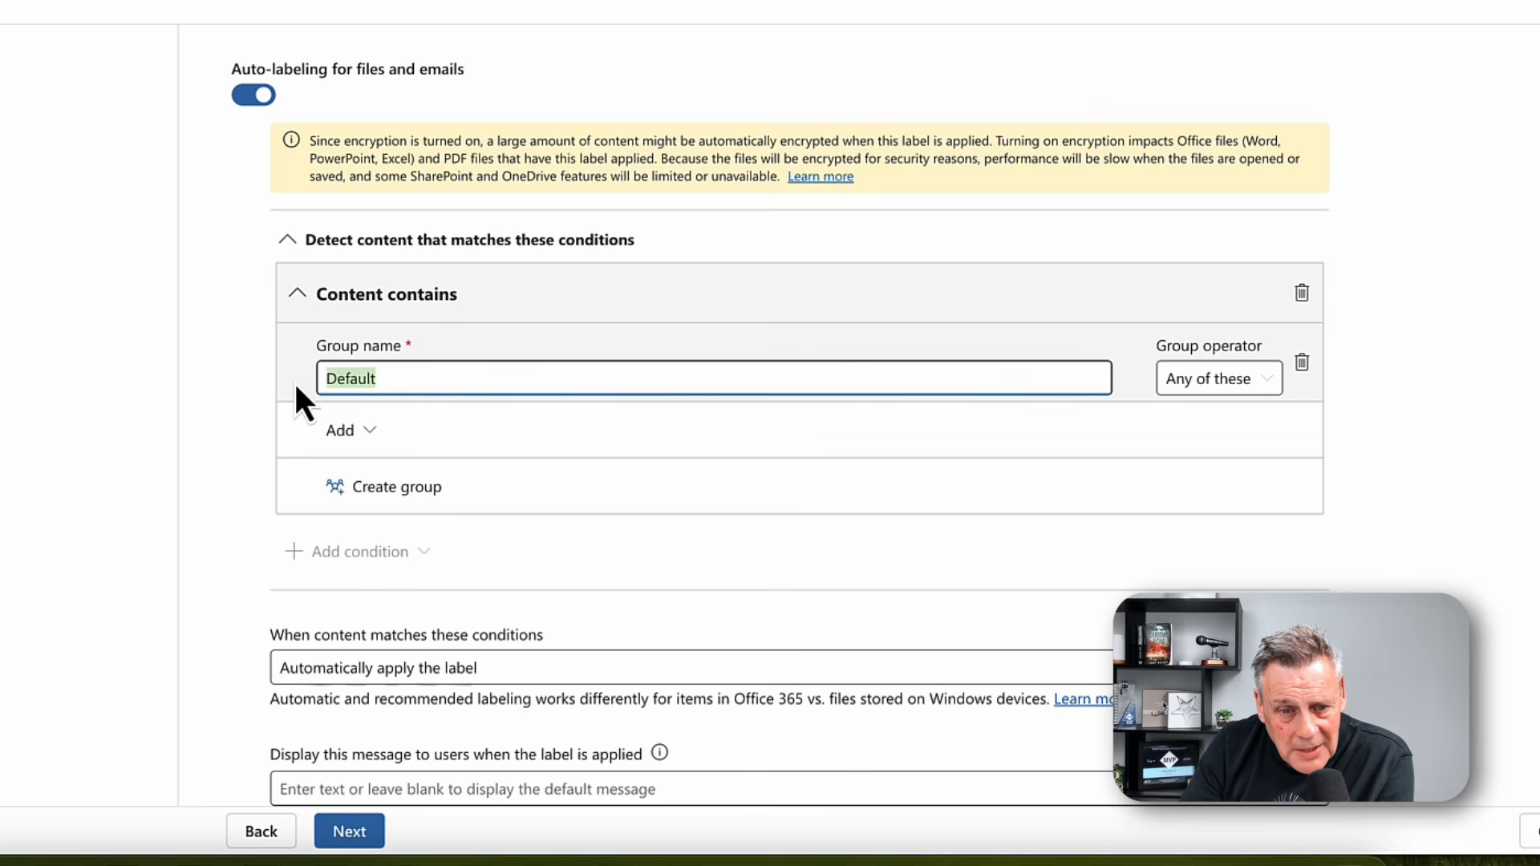
text(Sales)
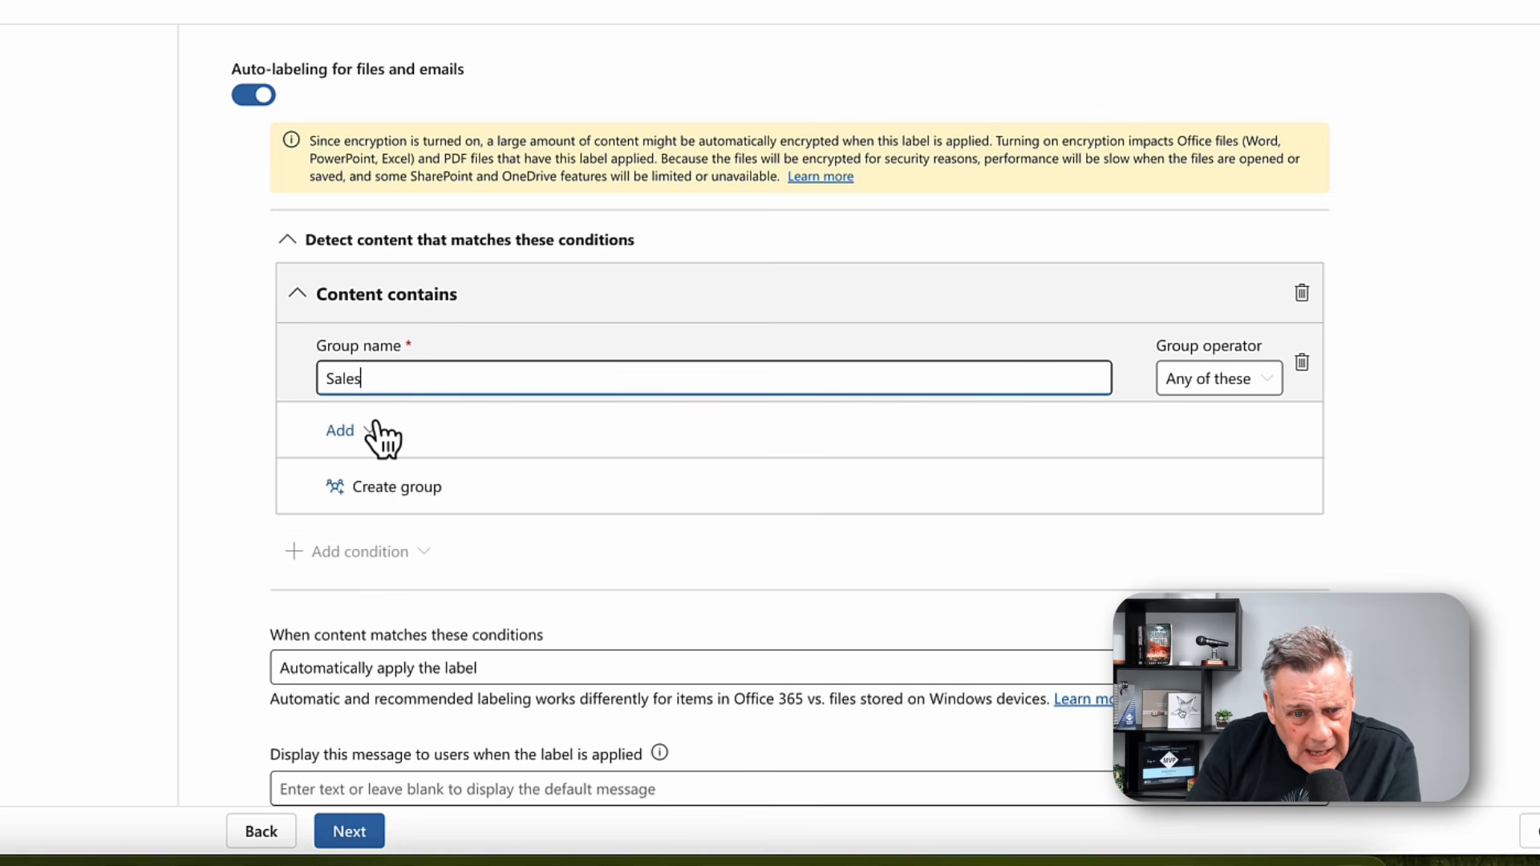
- Add U.K. Unique Taxpayer Reference, U.S./U.K. Passport, U.S. Bank Account, U.S. Driver's License, U.S. ITIN and U.S. Physical Addresses as the Sales group's sensitive info types
click(363, 432)
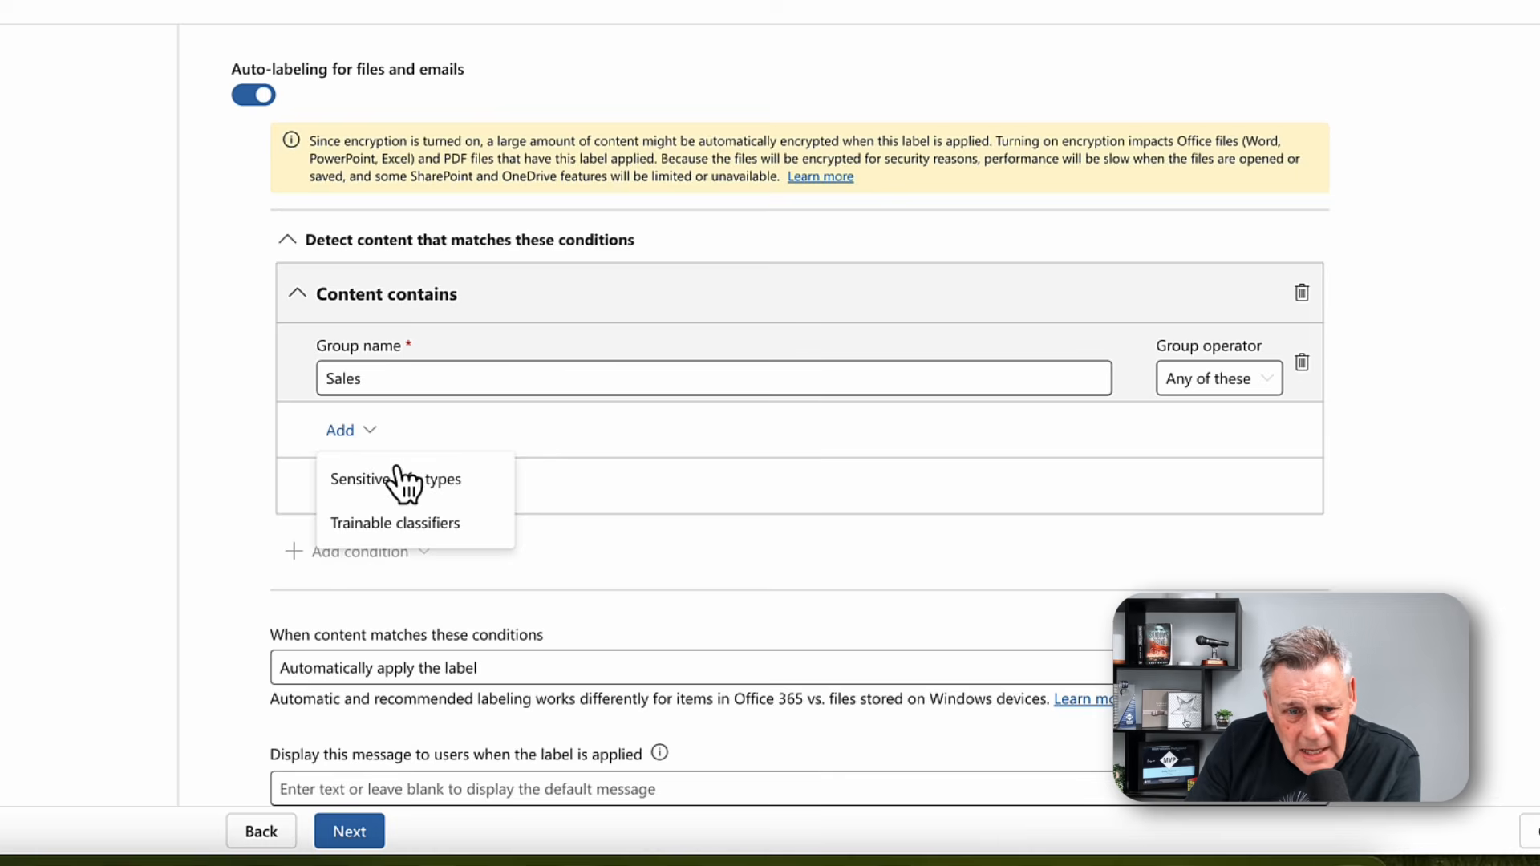
click(377, 485)
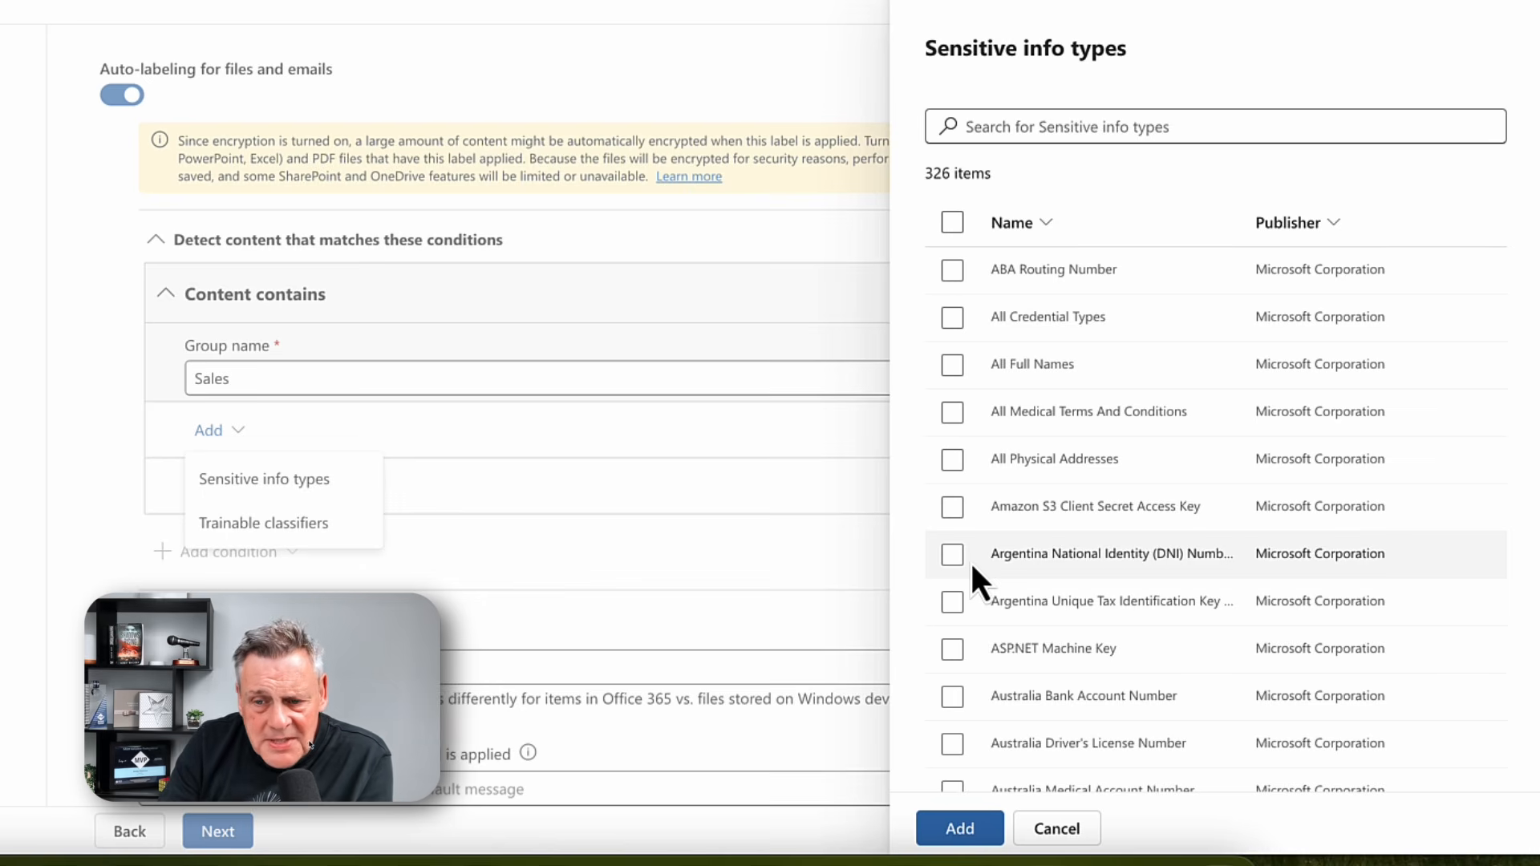
scroll(971, 562, down, 9)
scroll(975, 576, down, 20)
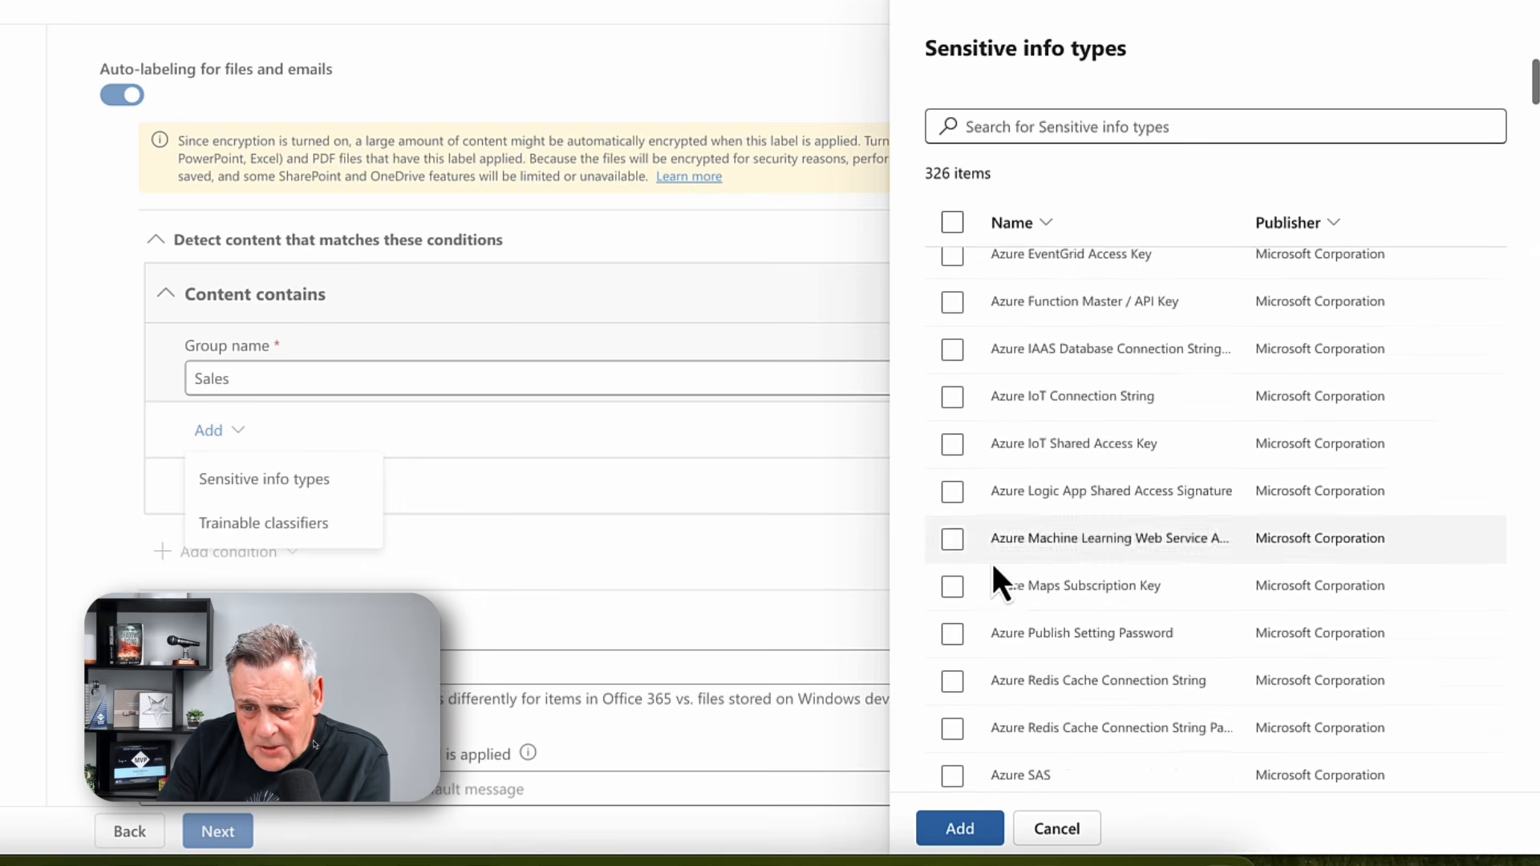
scroll(1030, 563, down, 20)
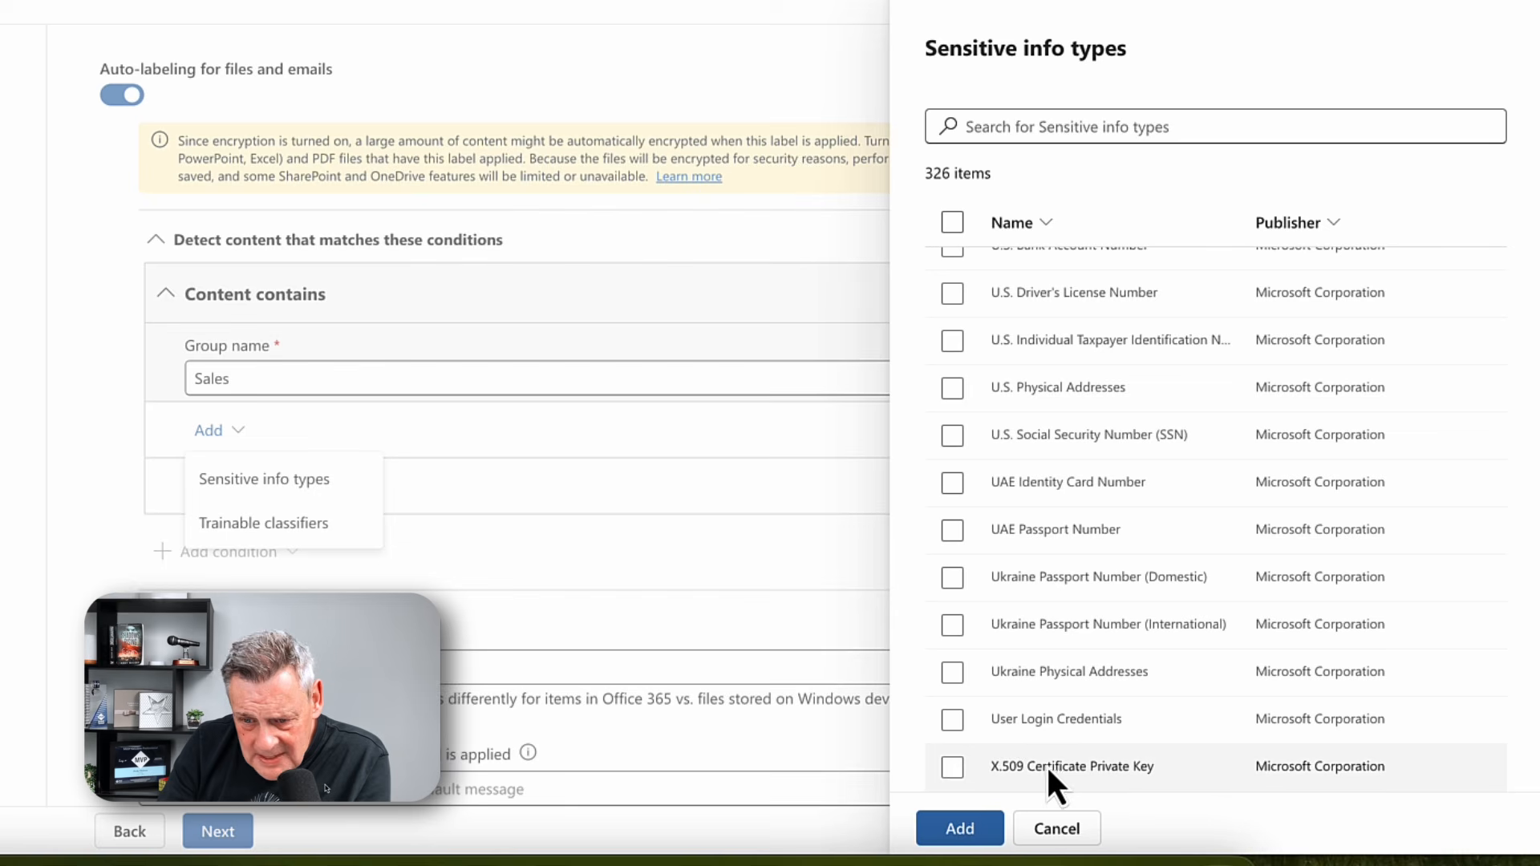
scroll(998, 594, up, 1)
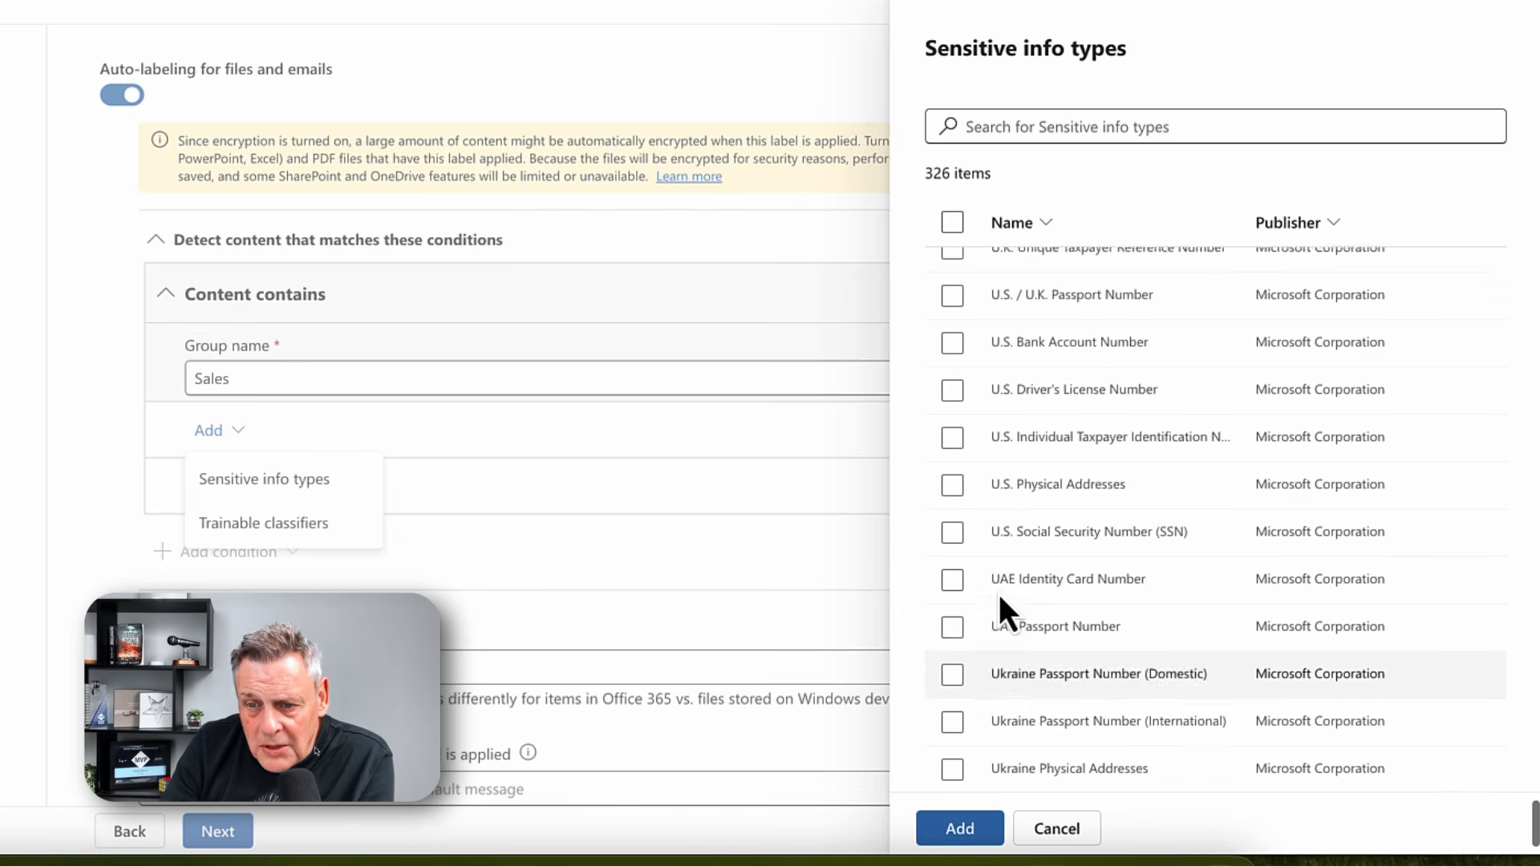
click(952, 523)
click(952, 476)
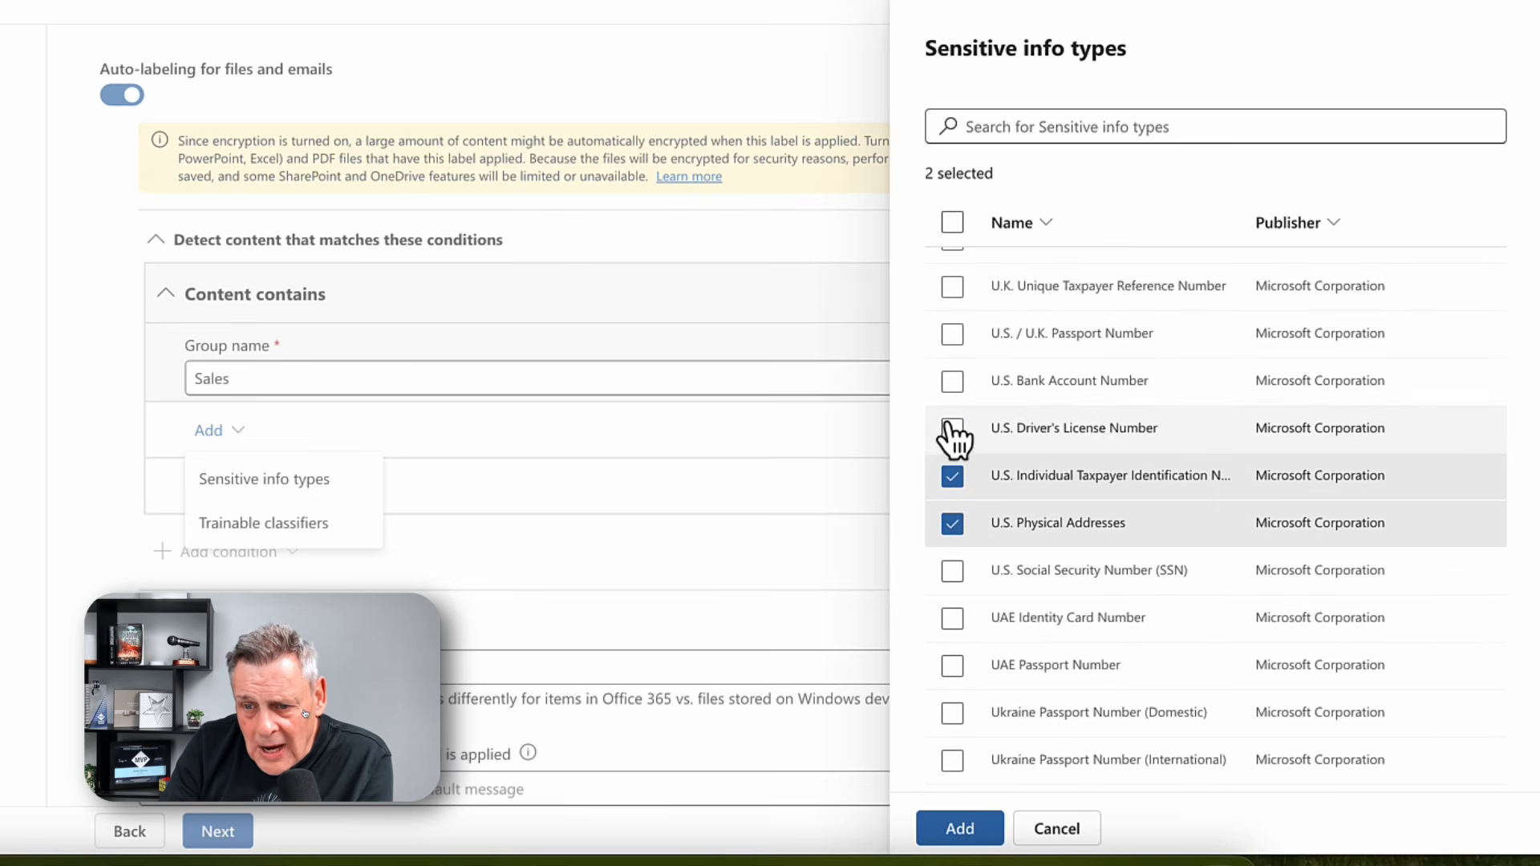
click(952, 429)
click(953, 382)
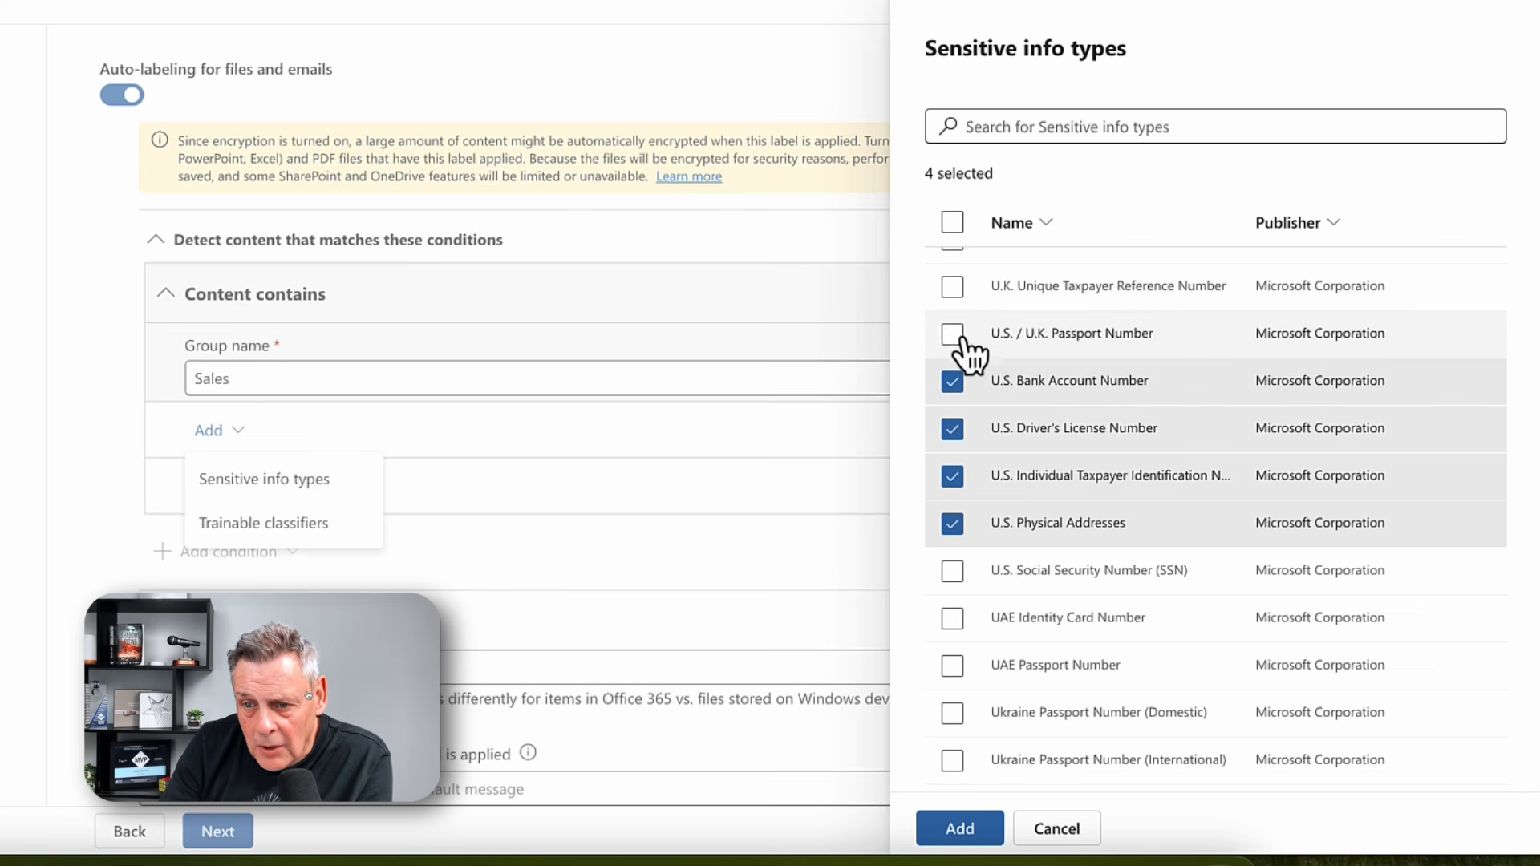
click(954, 335)
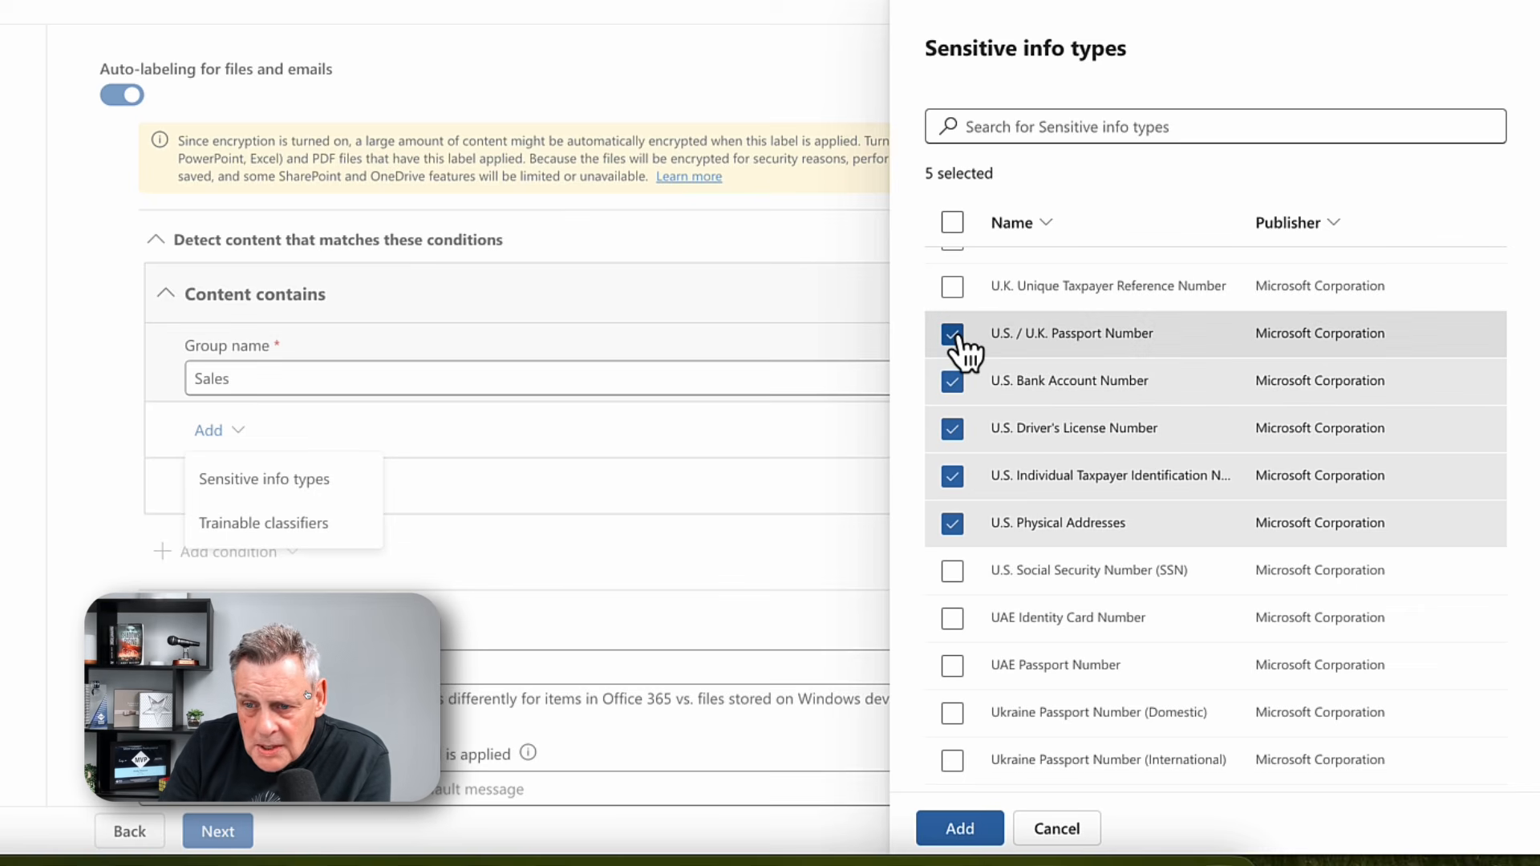
click(954, 288)
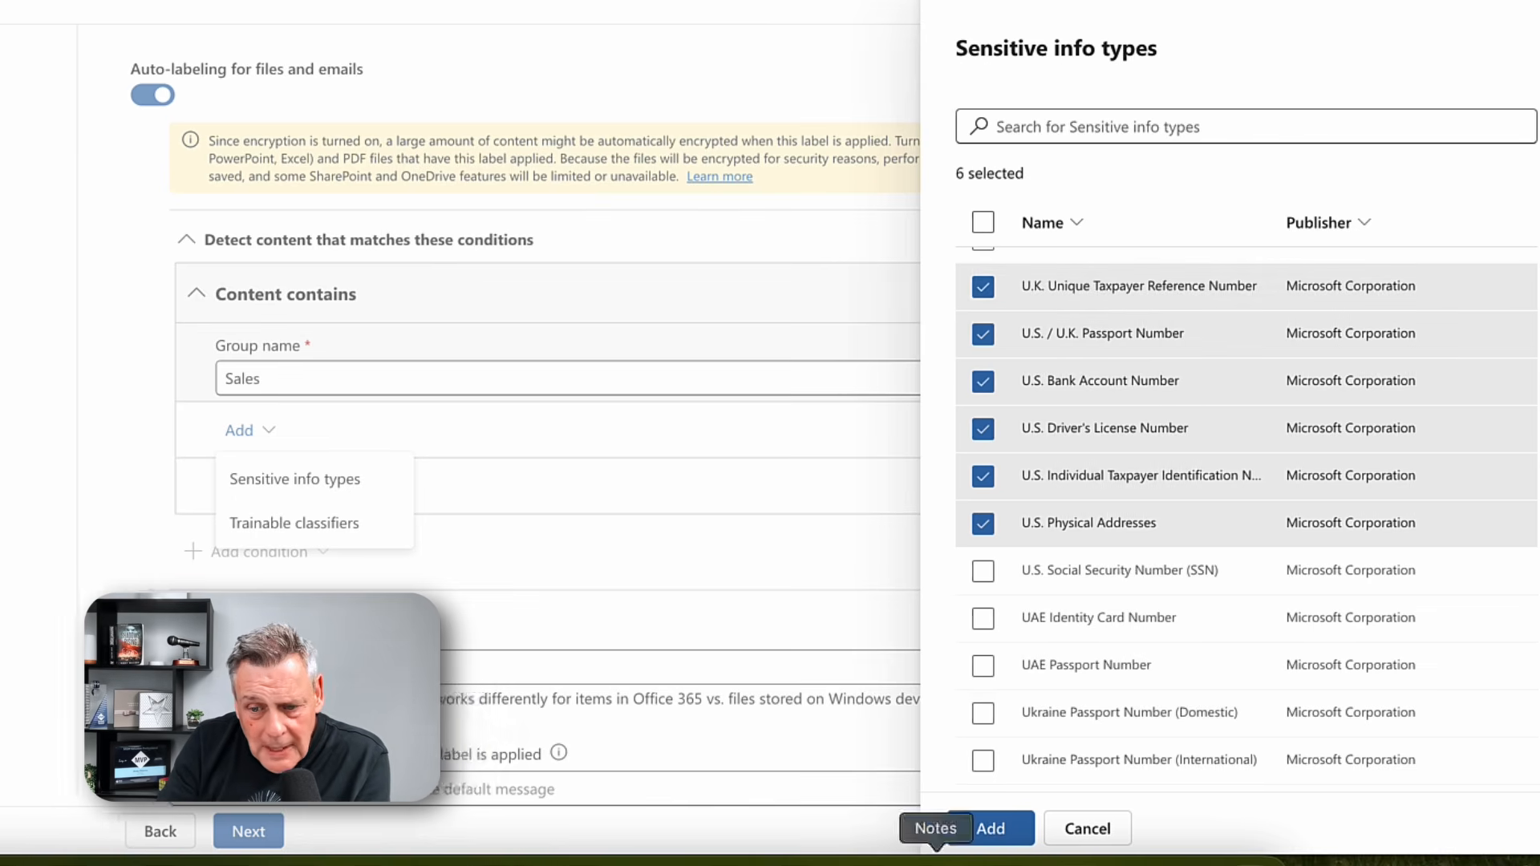
click(990, 828)
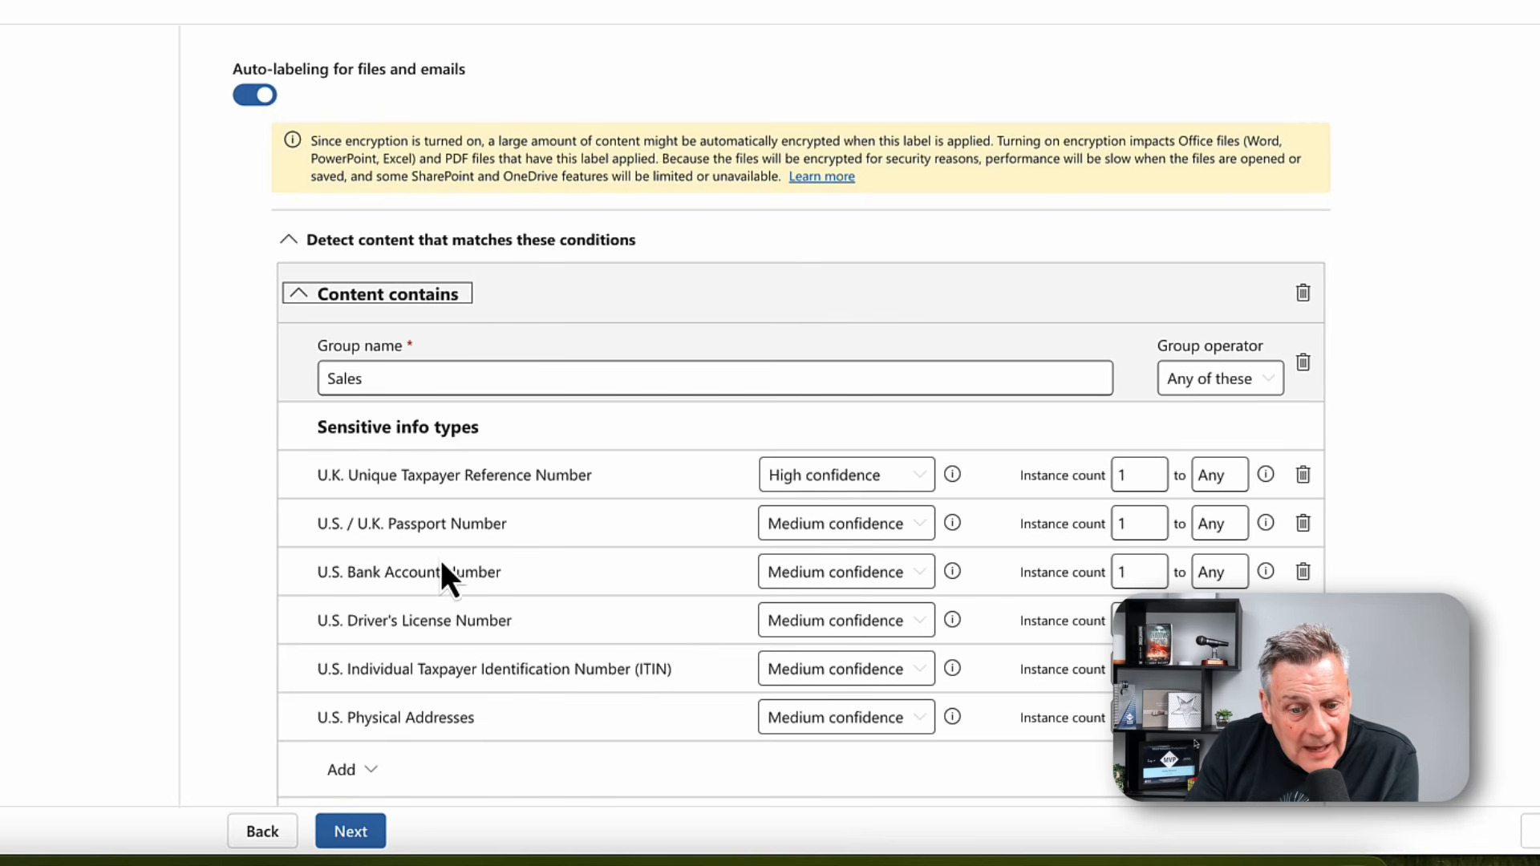
- Continue through the label wizard, leaving the groups and sites protection settings unselected, and create the Sales Confidential label
click(351, 832)
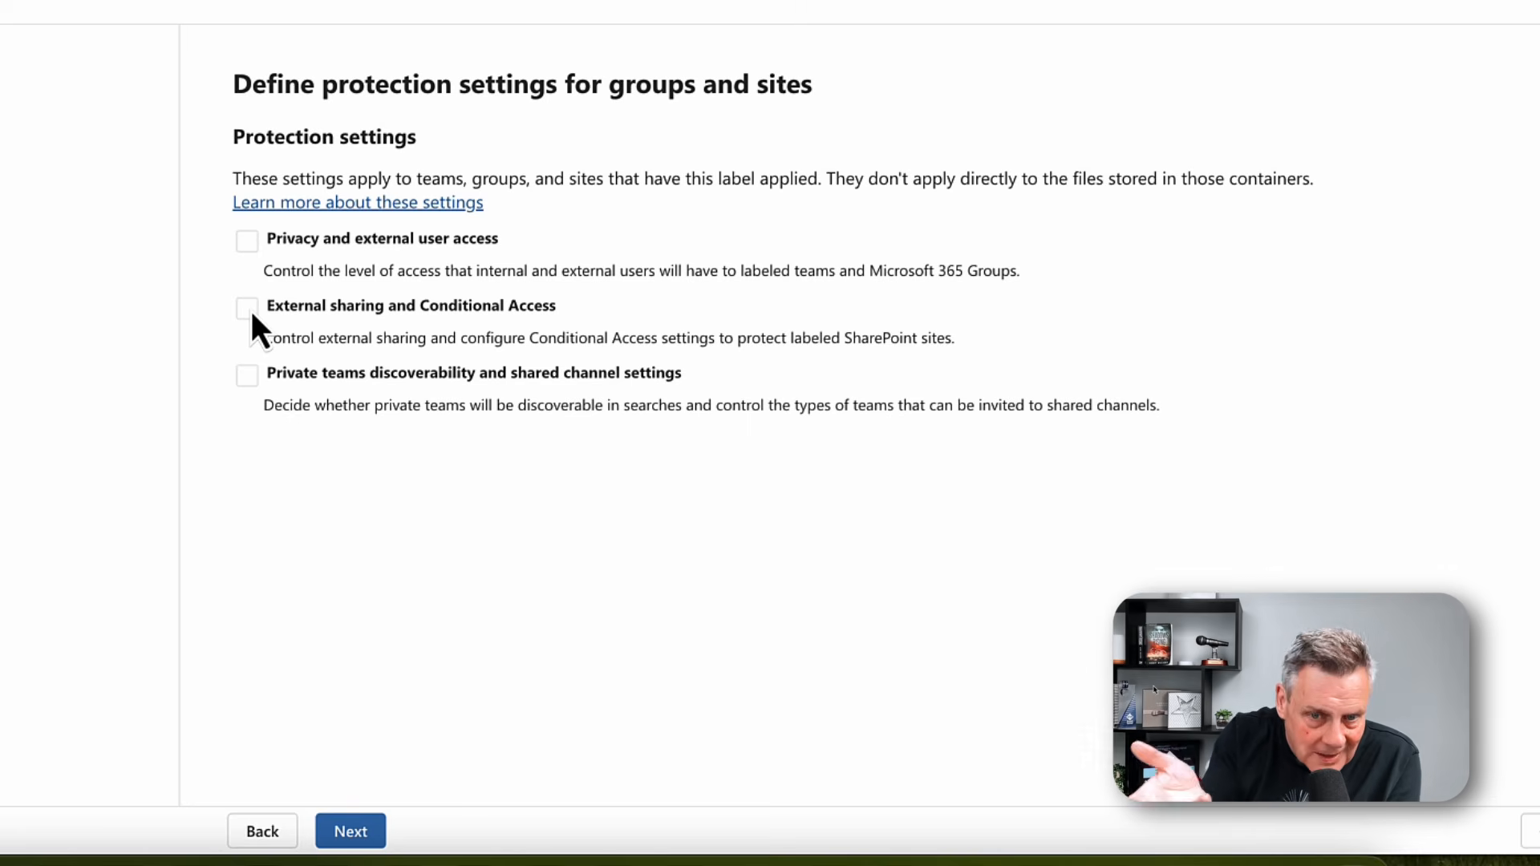
click(370, 835)
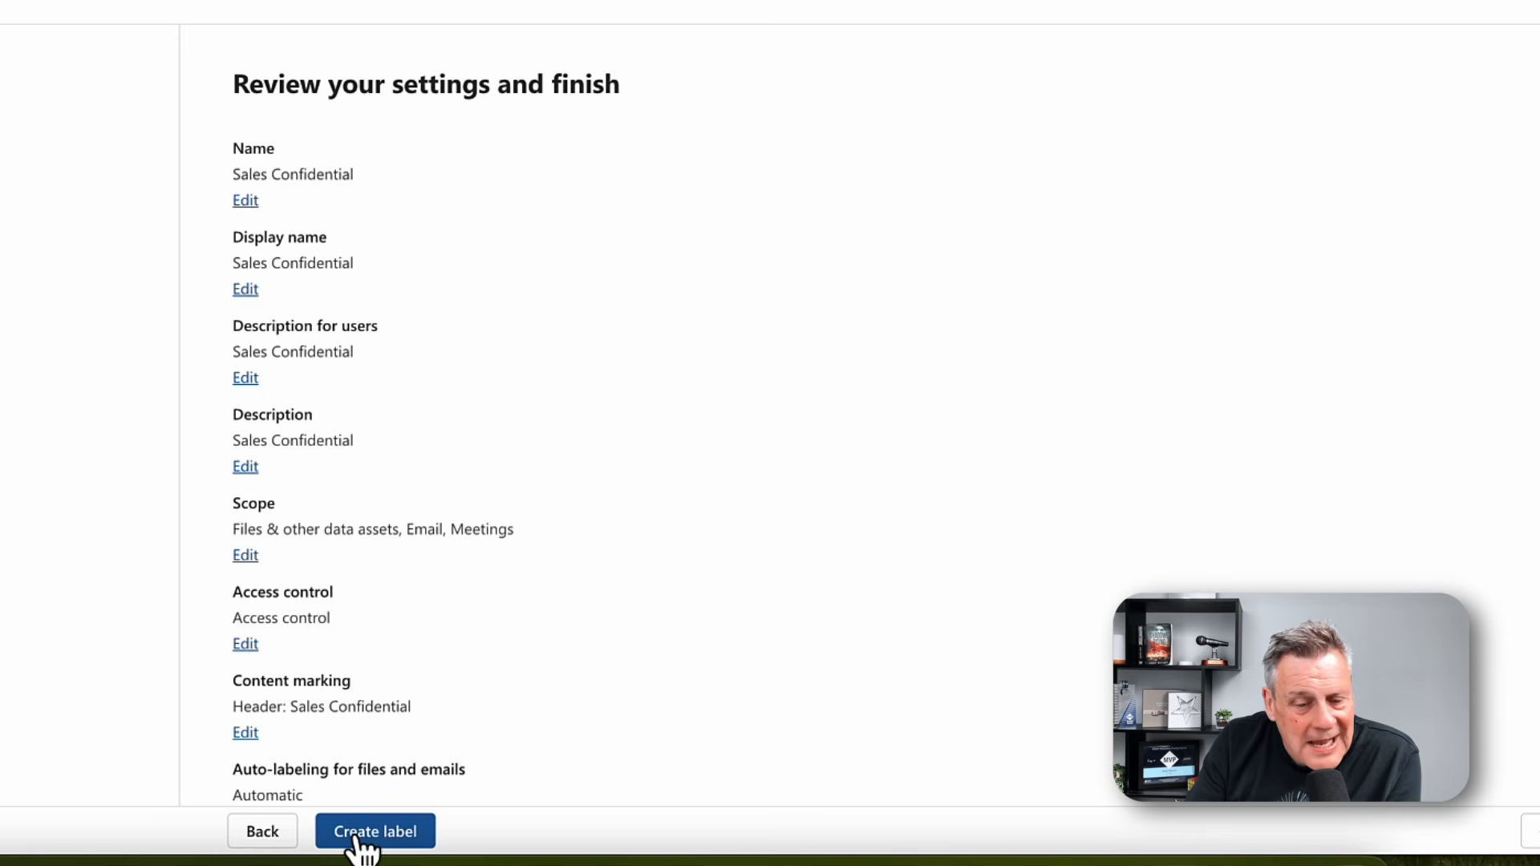
click(358, 835)
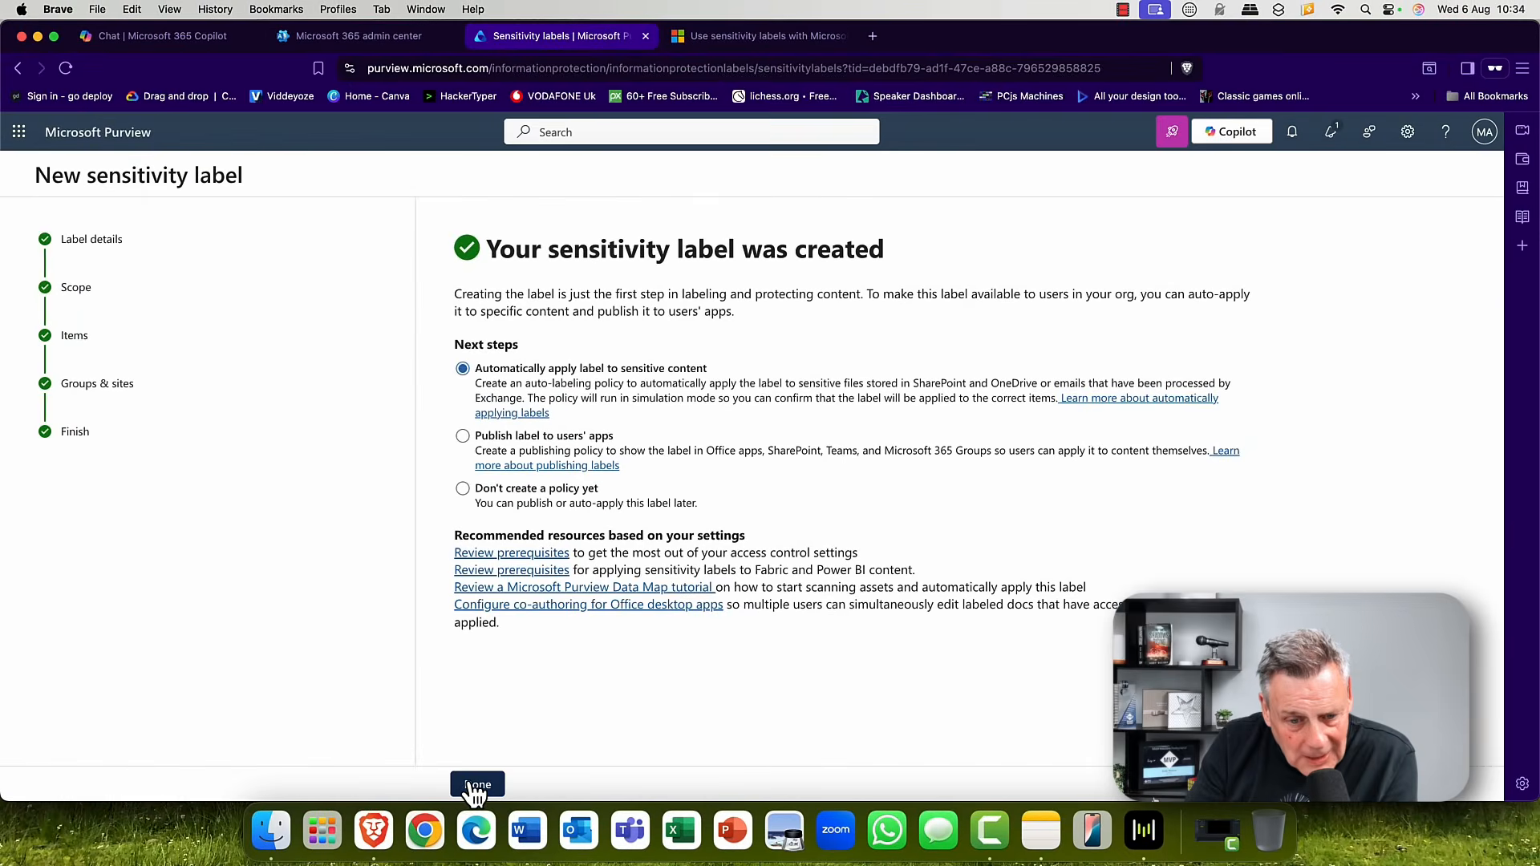
- Finish the label wizard with automatic application selected, review the proposed auto-labeling policy, and close it without creating it
click(287, 826)
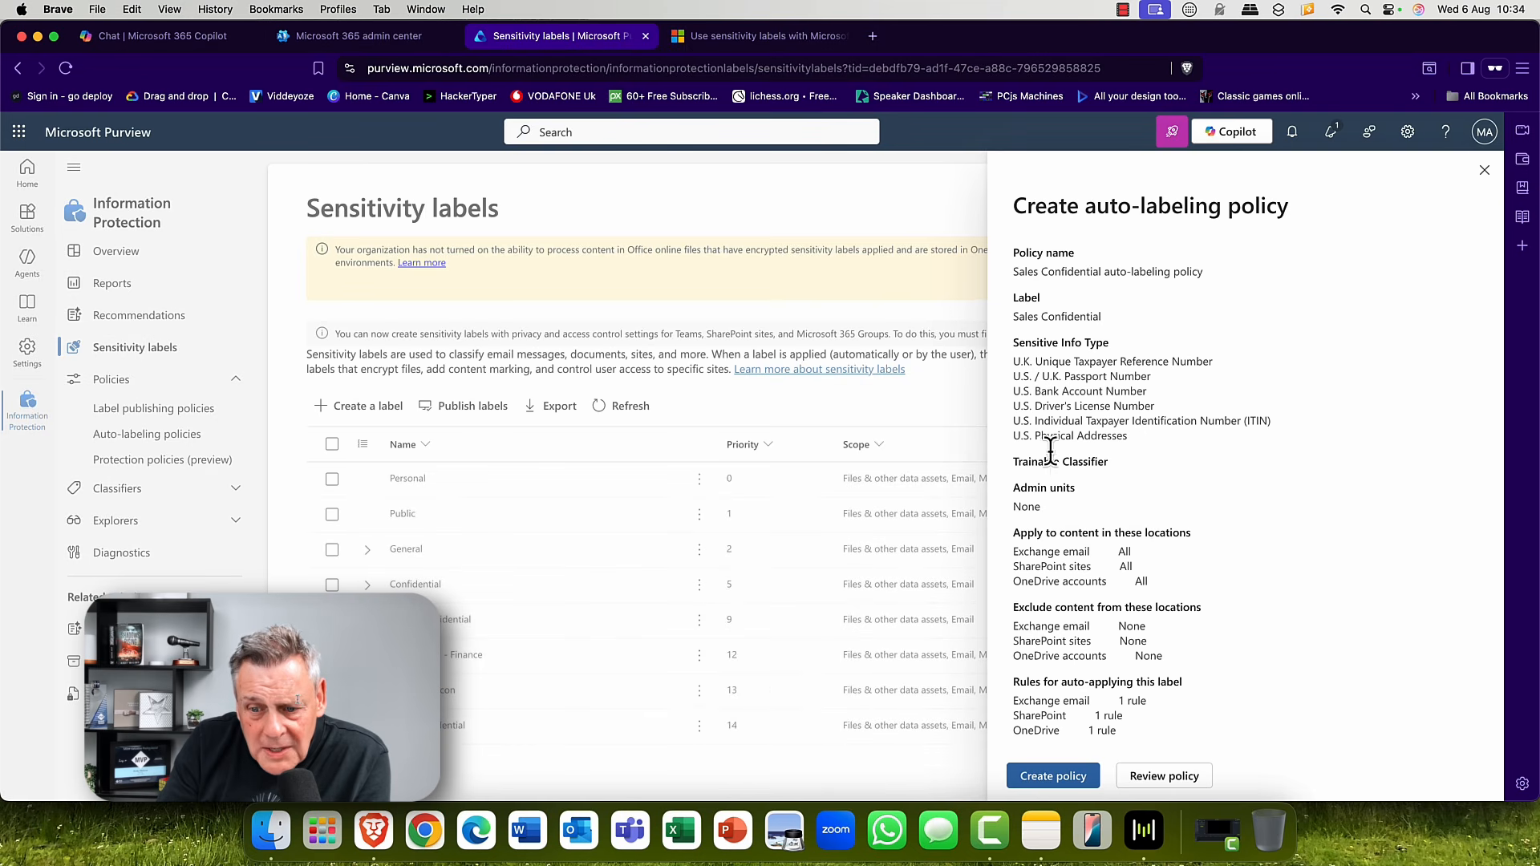
scroll(1047, 450, down, 1)
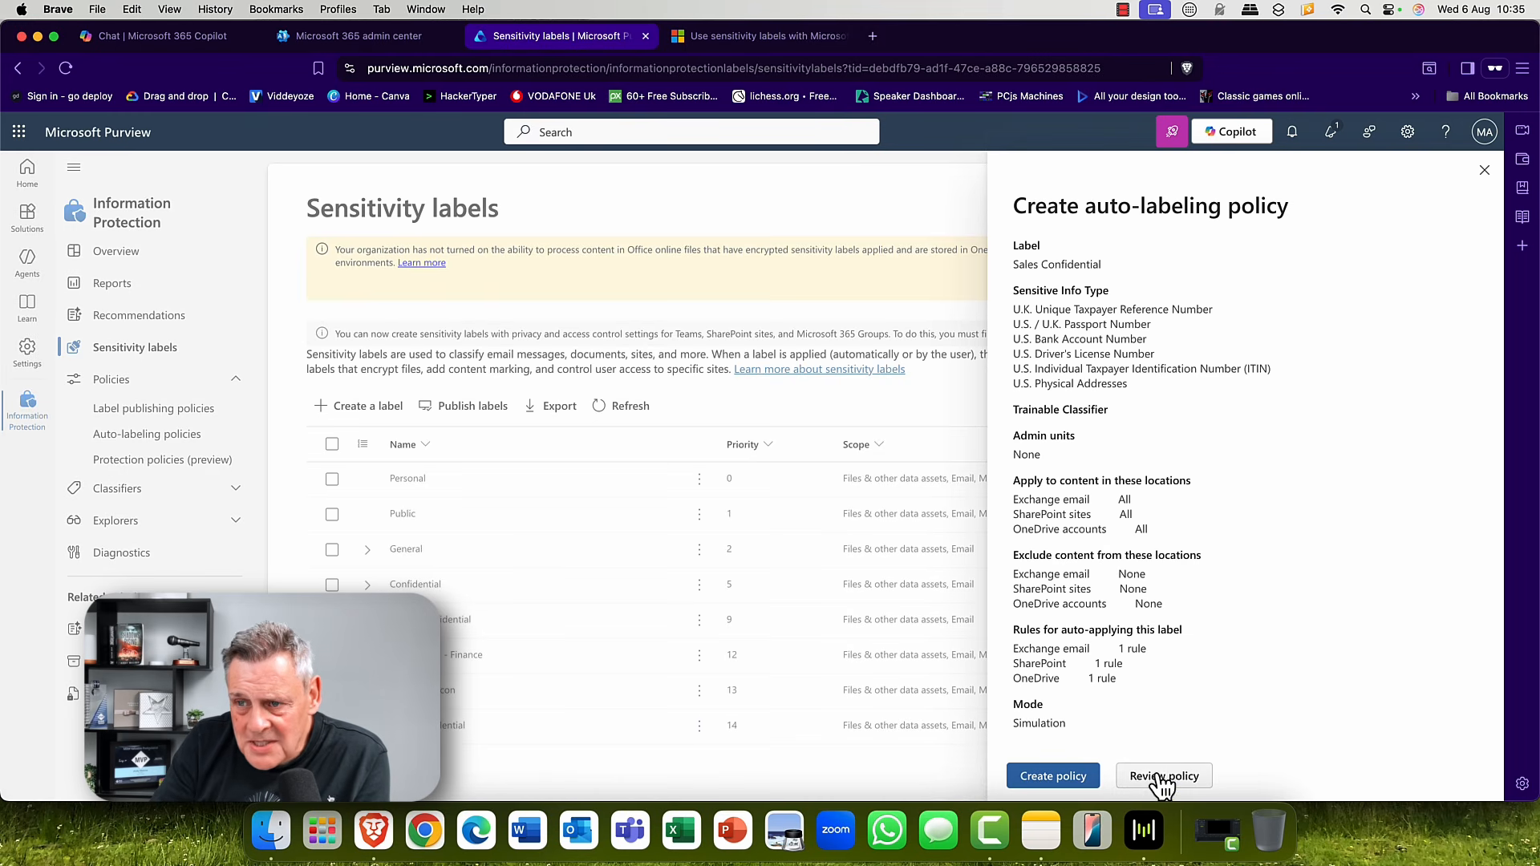
click(1483, 170)
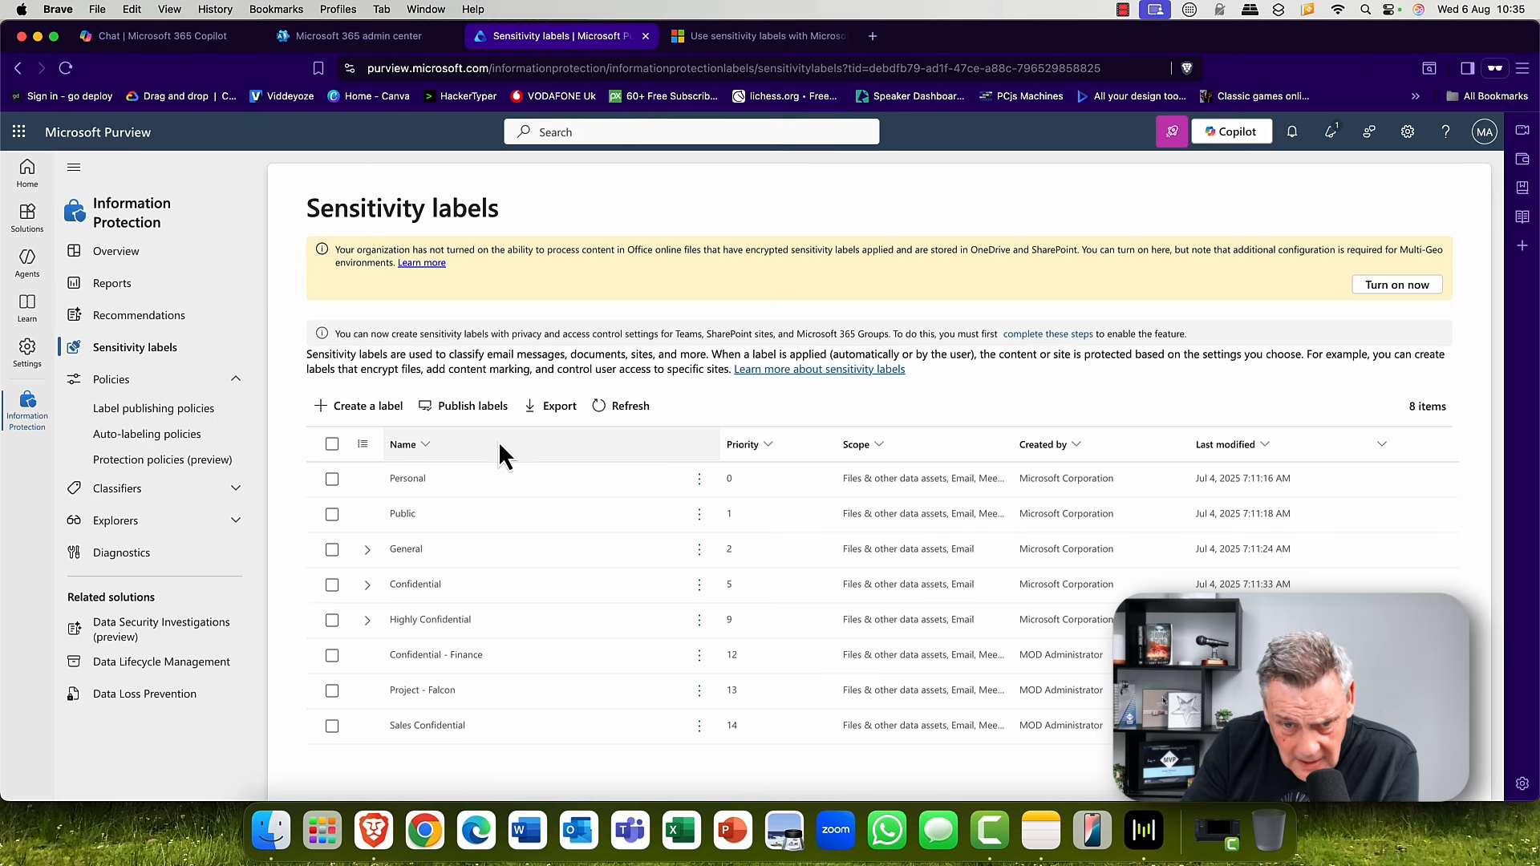
- Start a new label publishing policy and add Sales Confidential as the sensitivity label to publish
click(332, 726)
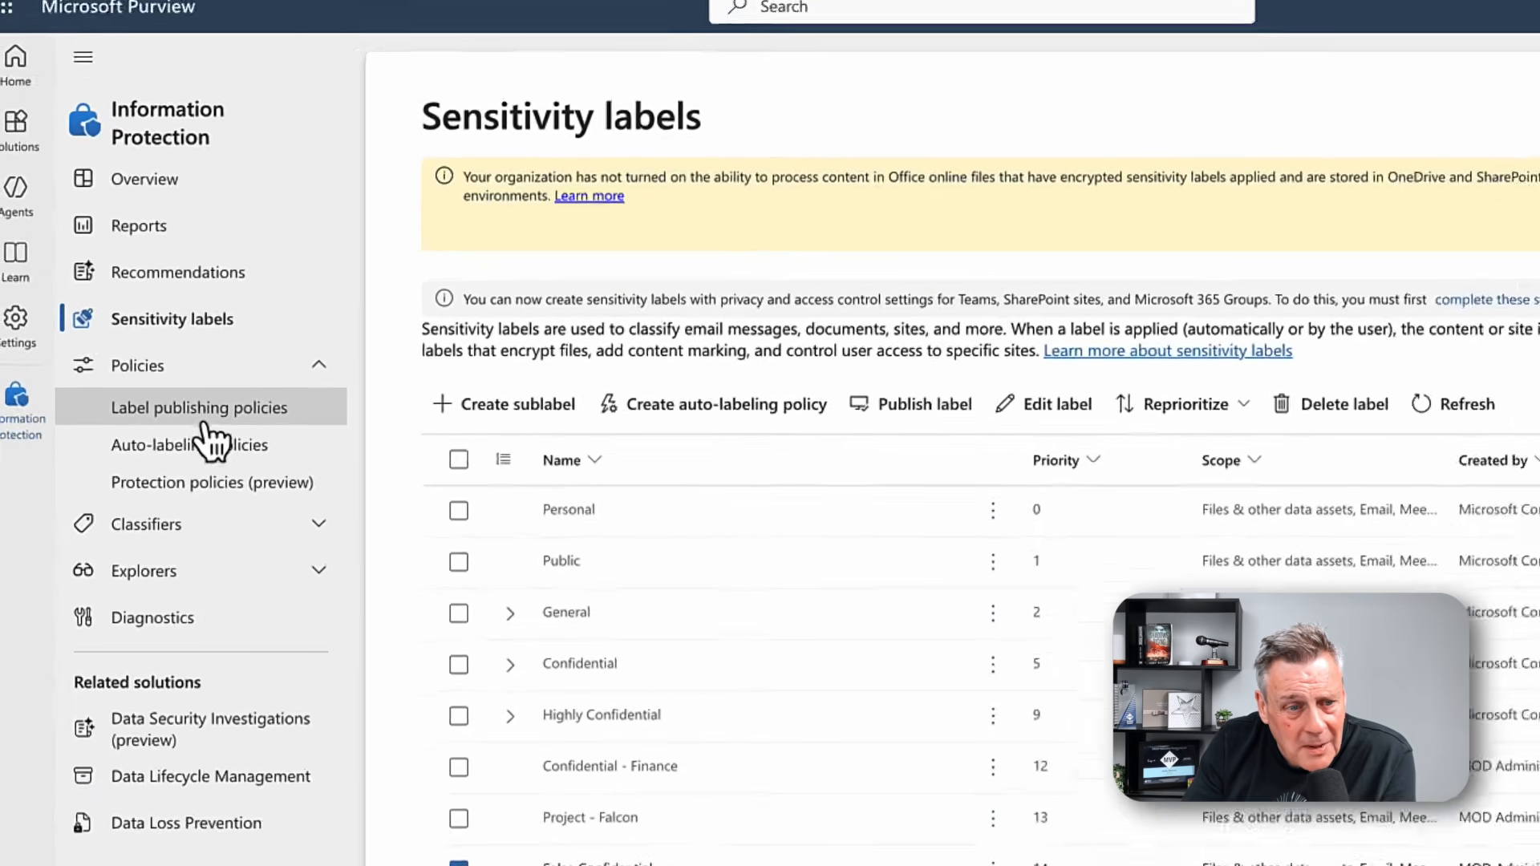
click(155, 411)
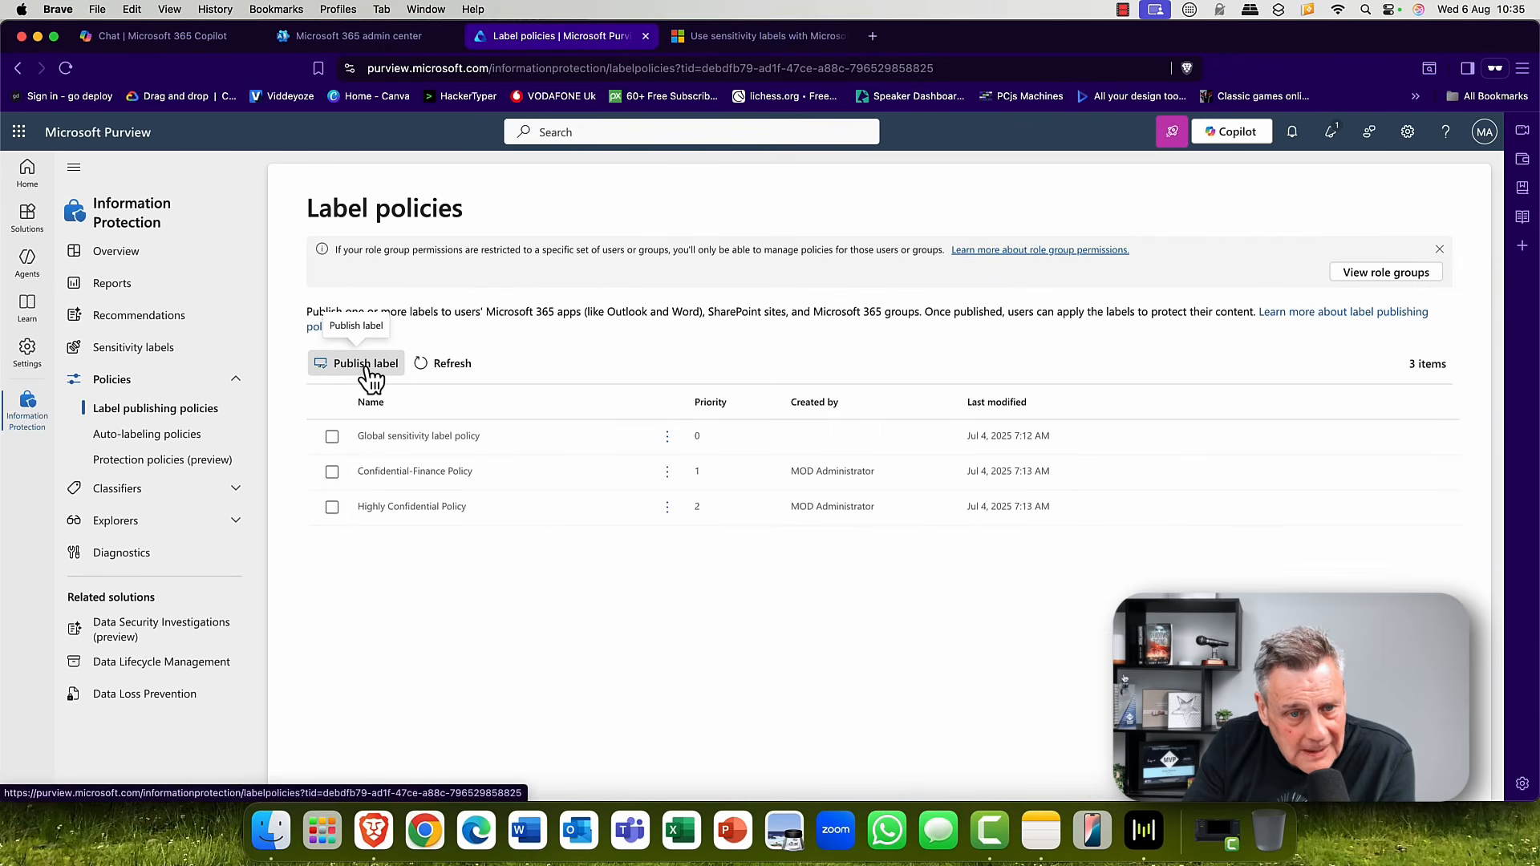
click(369, 371)
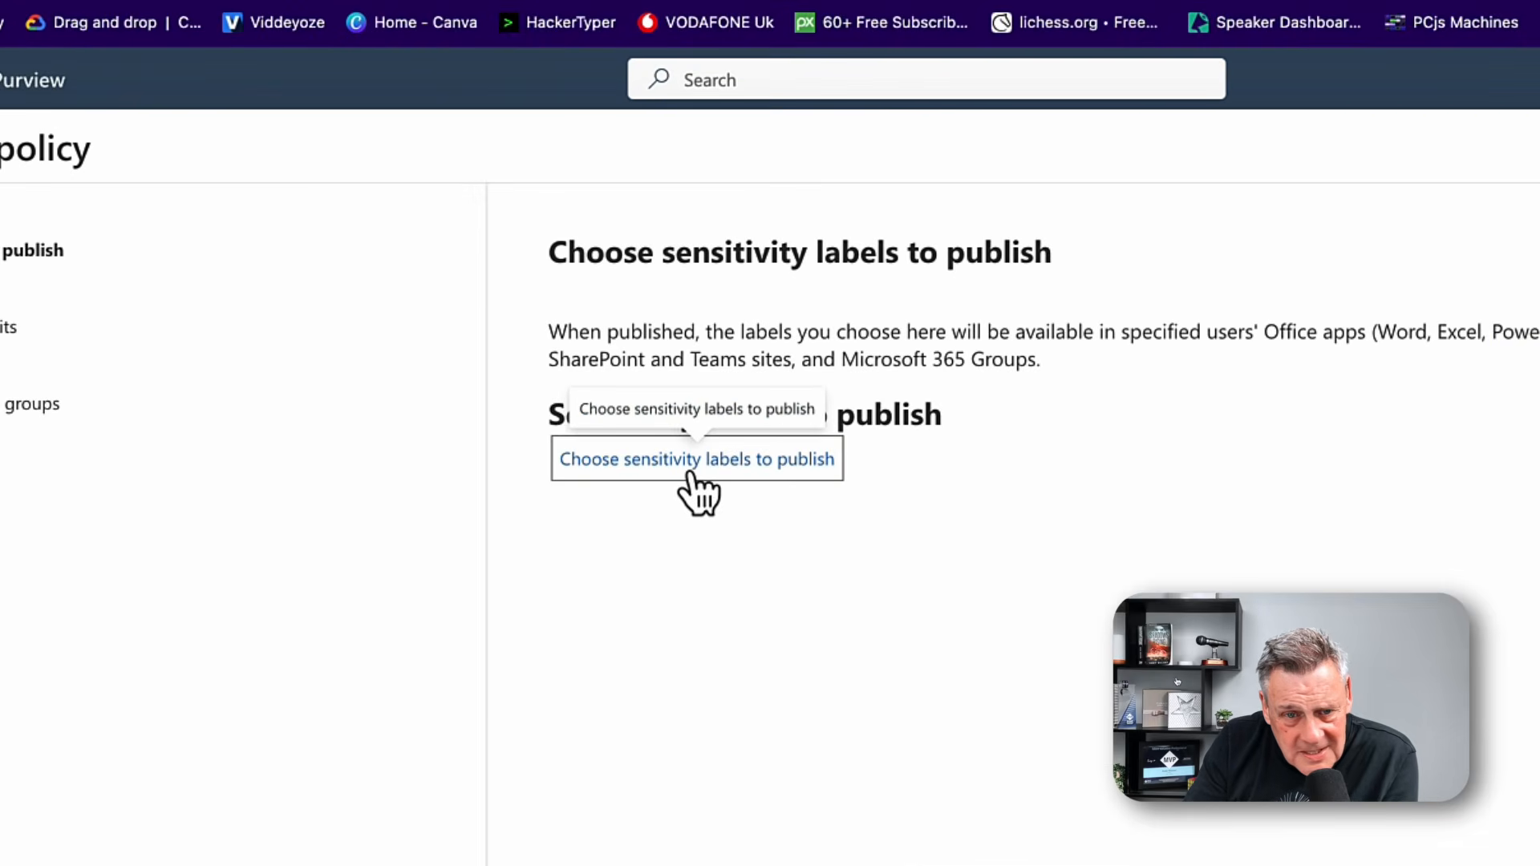
click(690, 475)
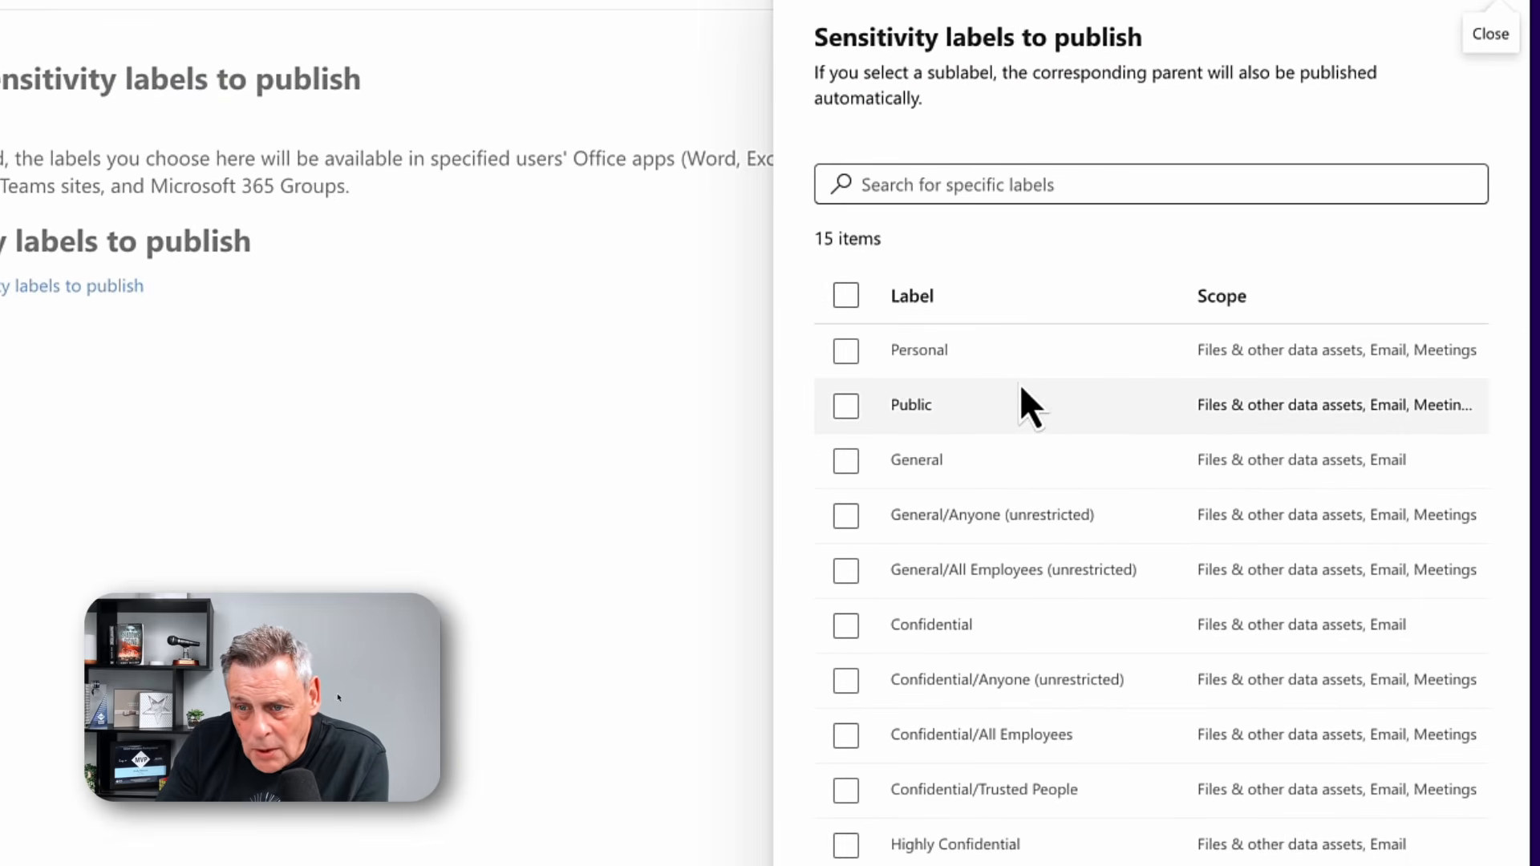
scroll(925, 384, down, 3)
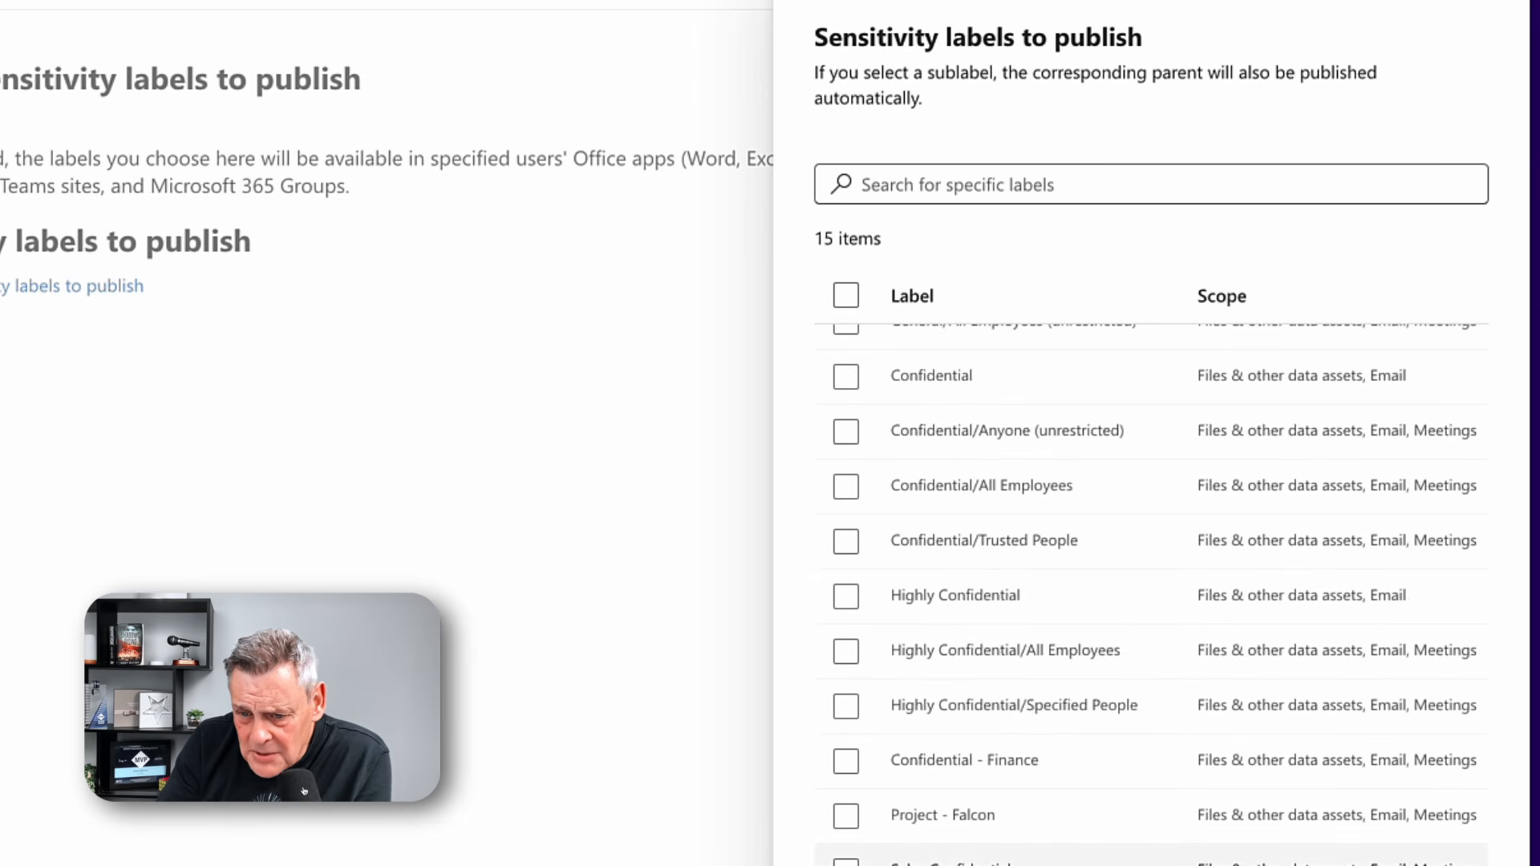
click(846, 864)
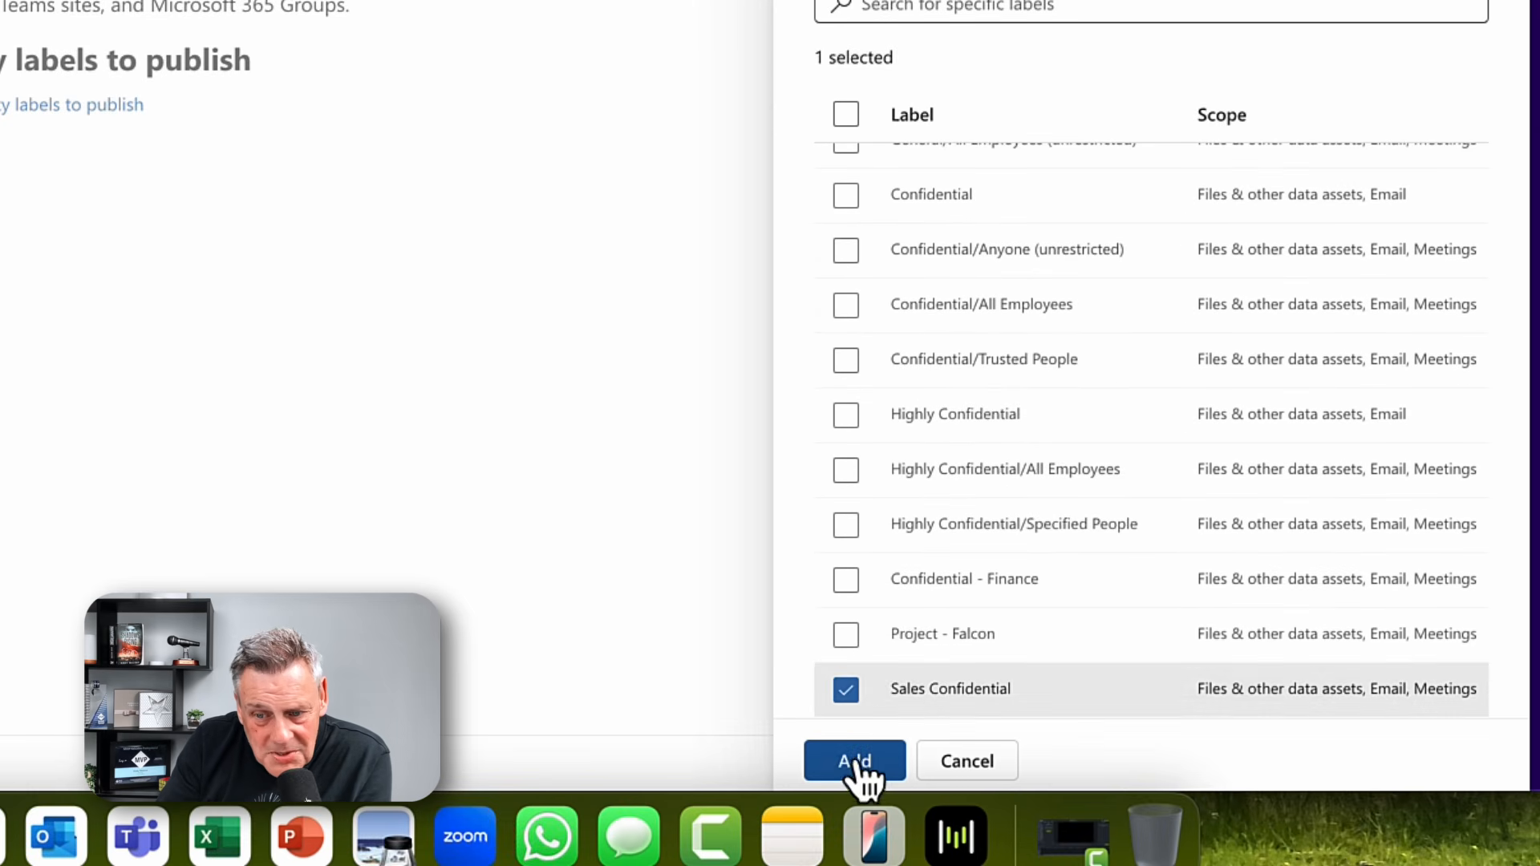
click(855, 760)
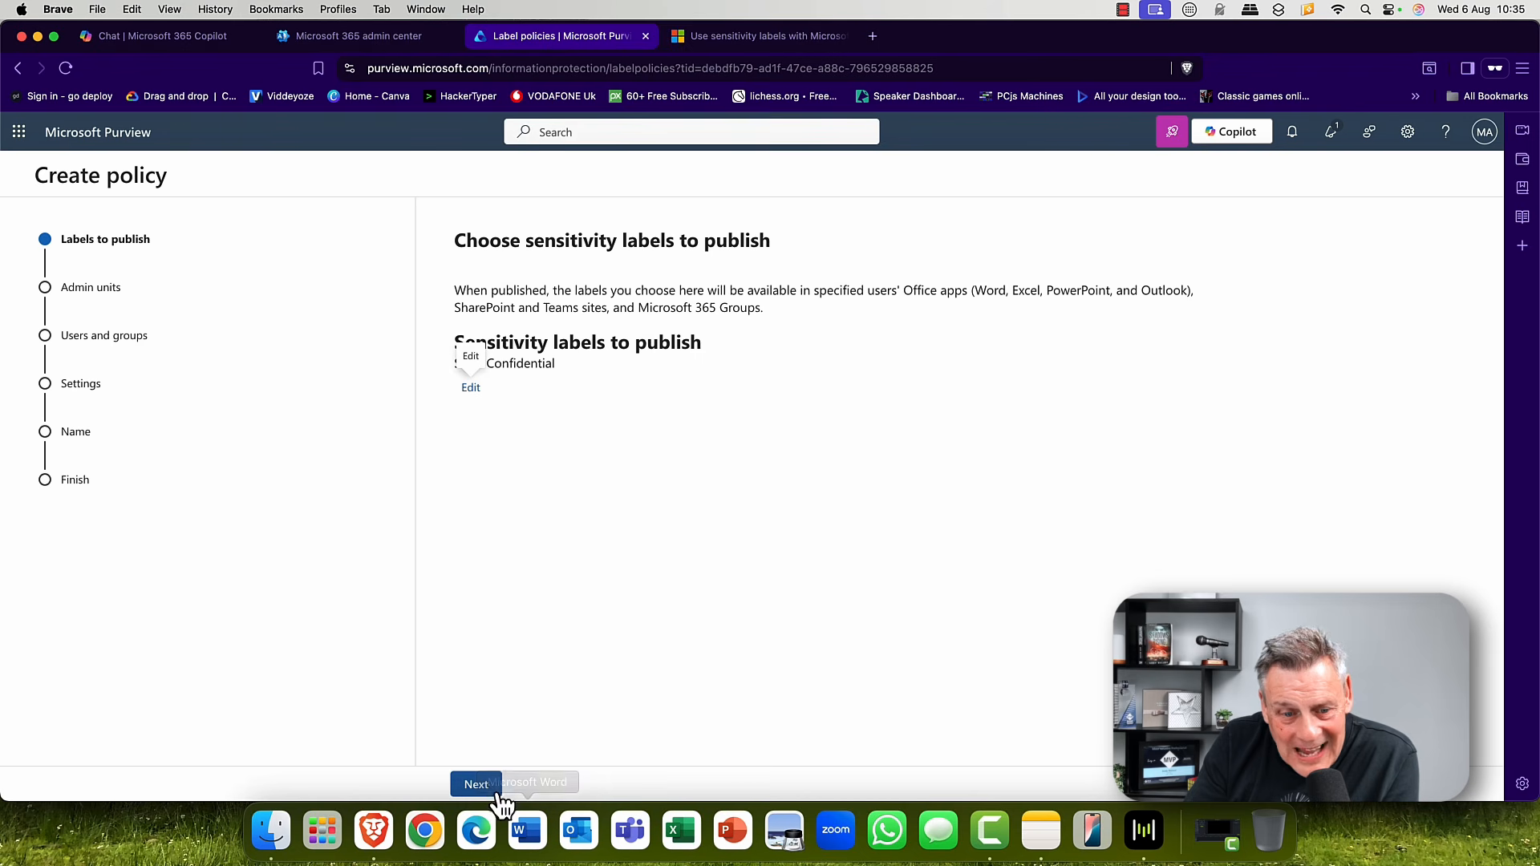
- Keep Full directory as the policy's admin units and confirm all users and groups as its publishing scope
click(476, 784)
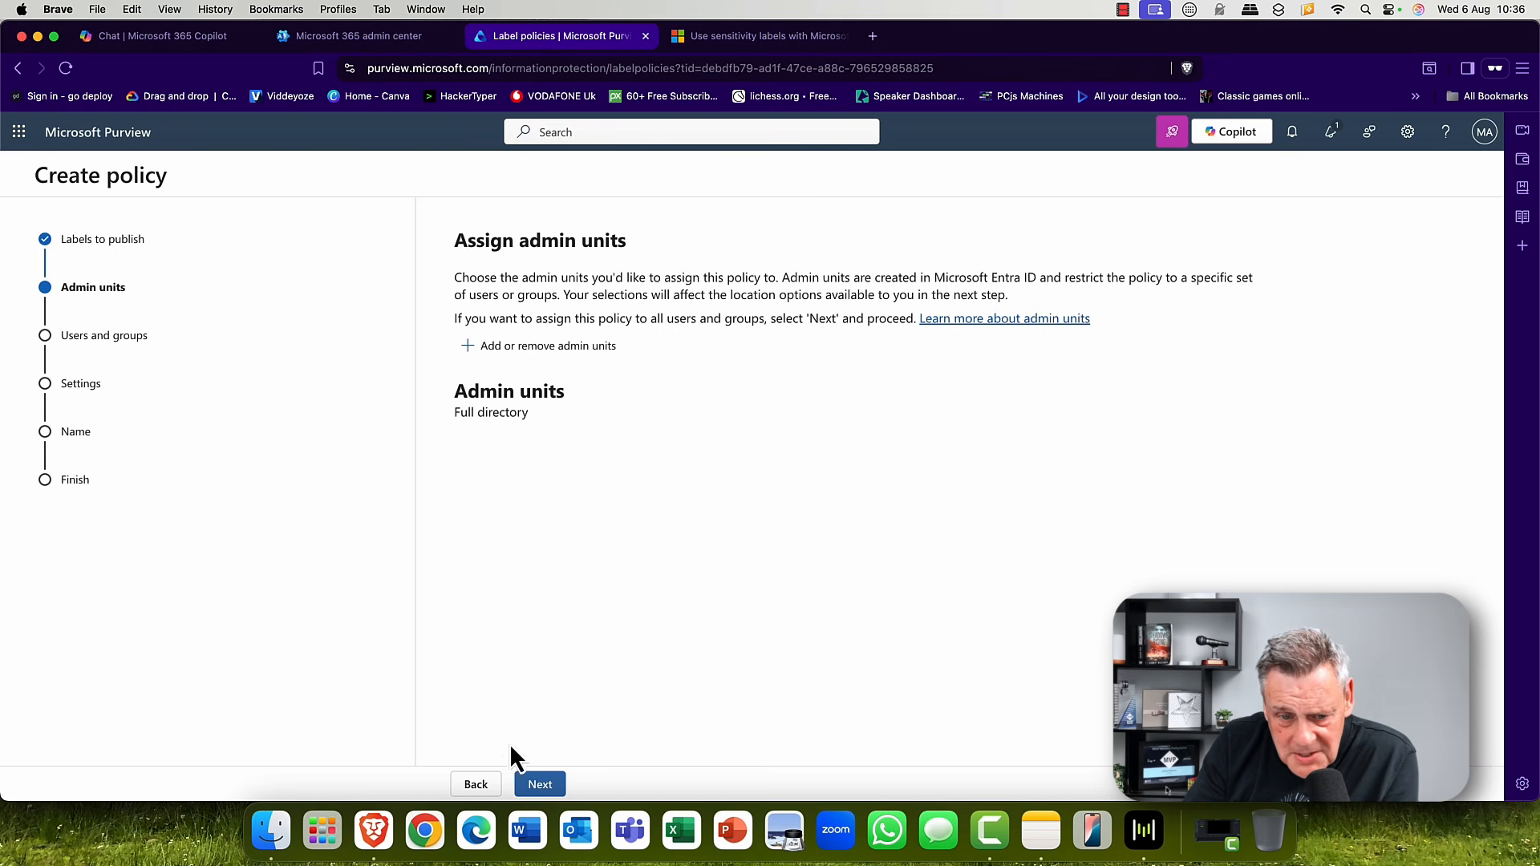
click(552, 786)
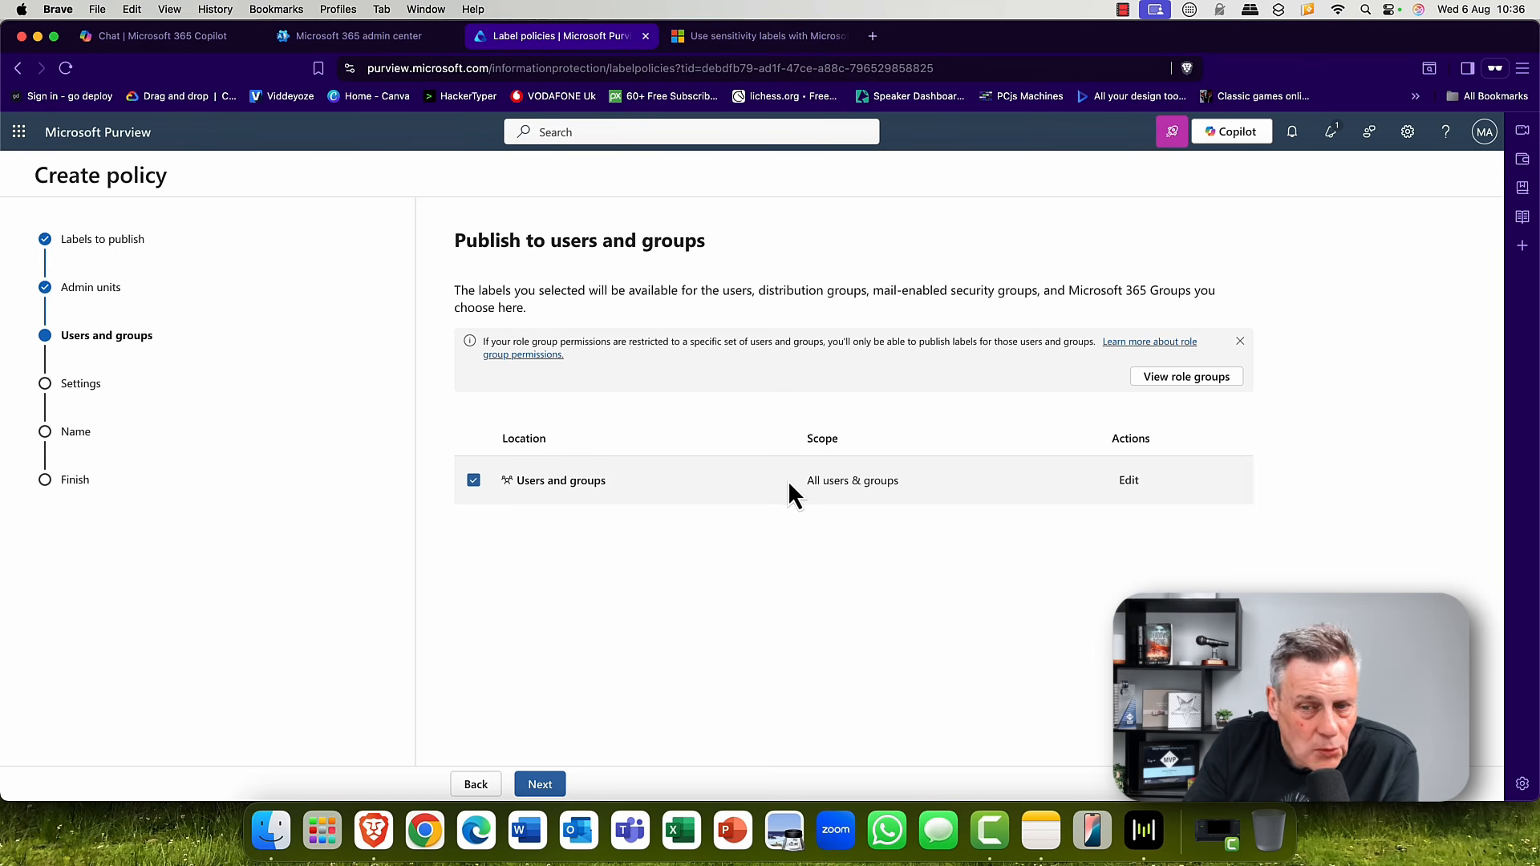
click(1129, 482)
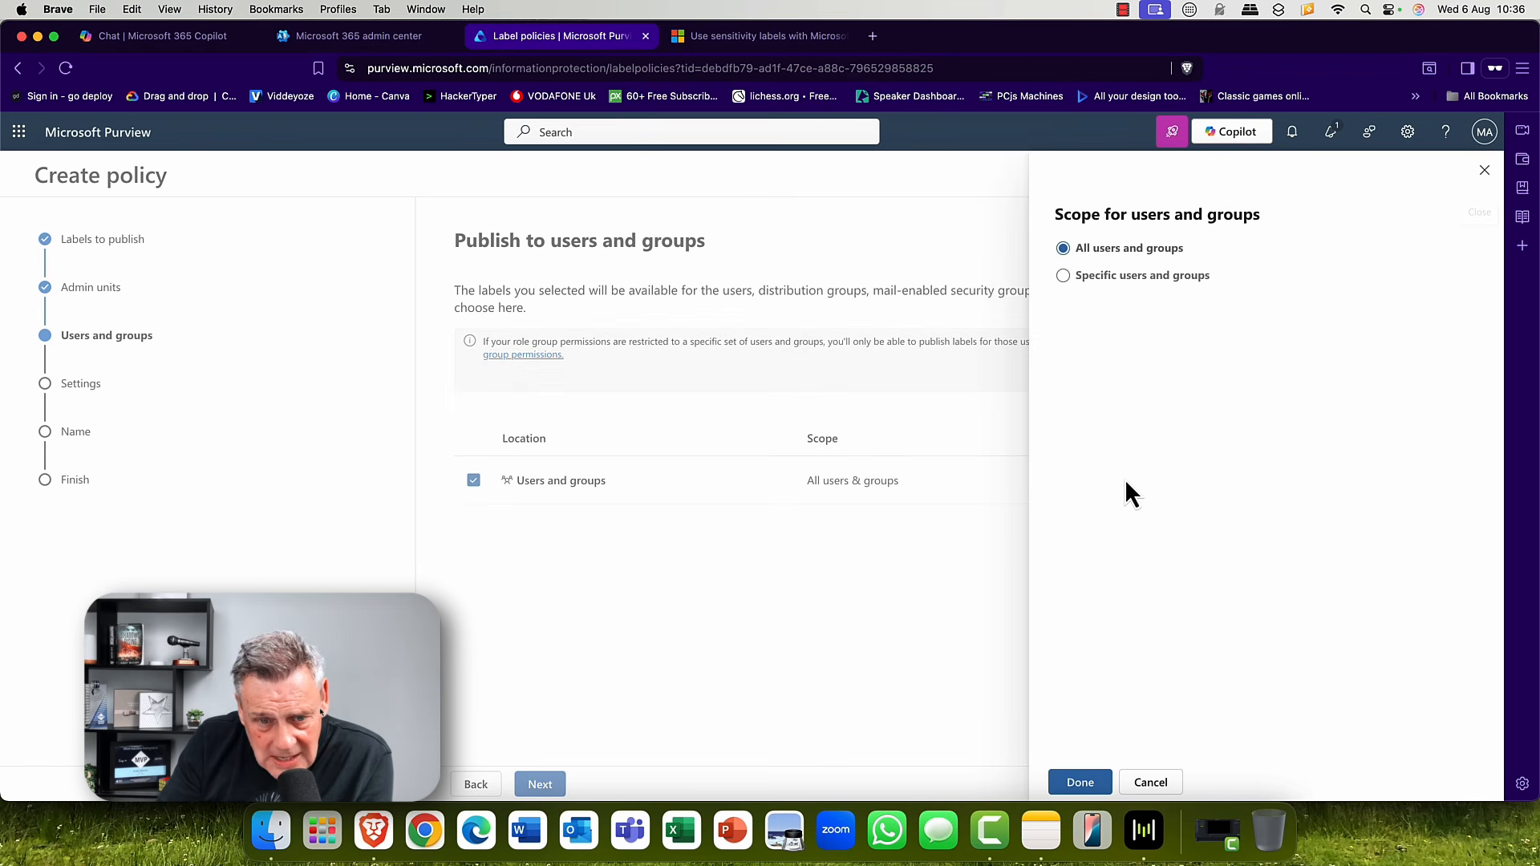
click(1122, 275)
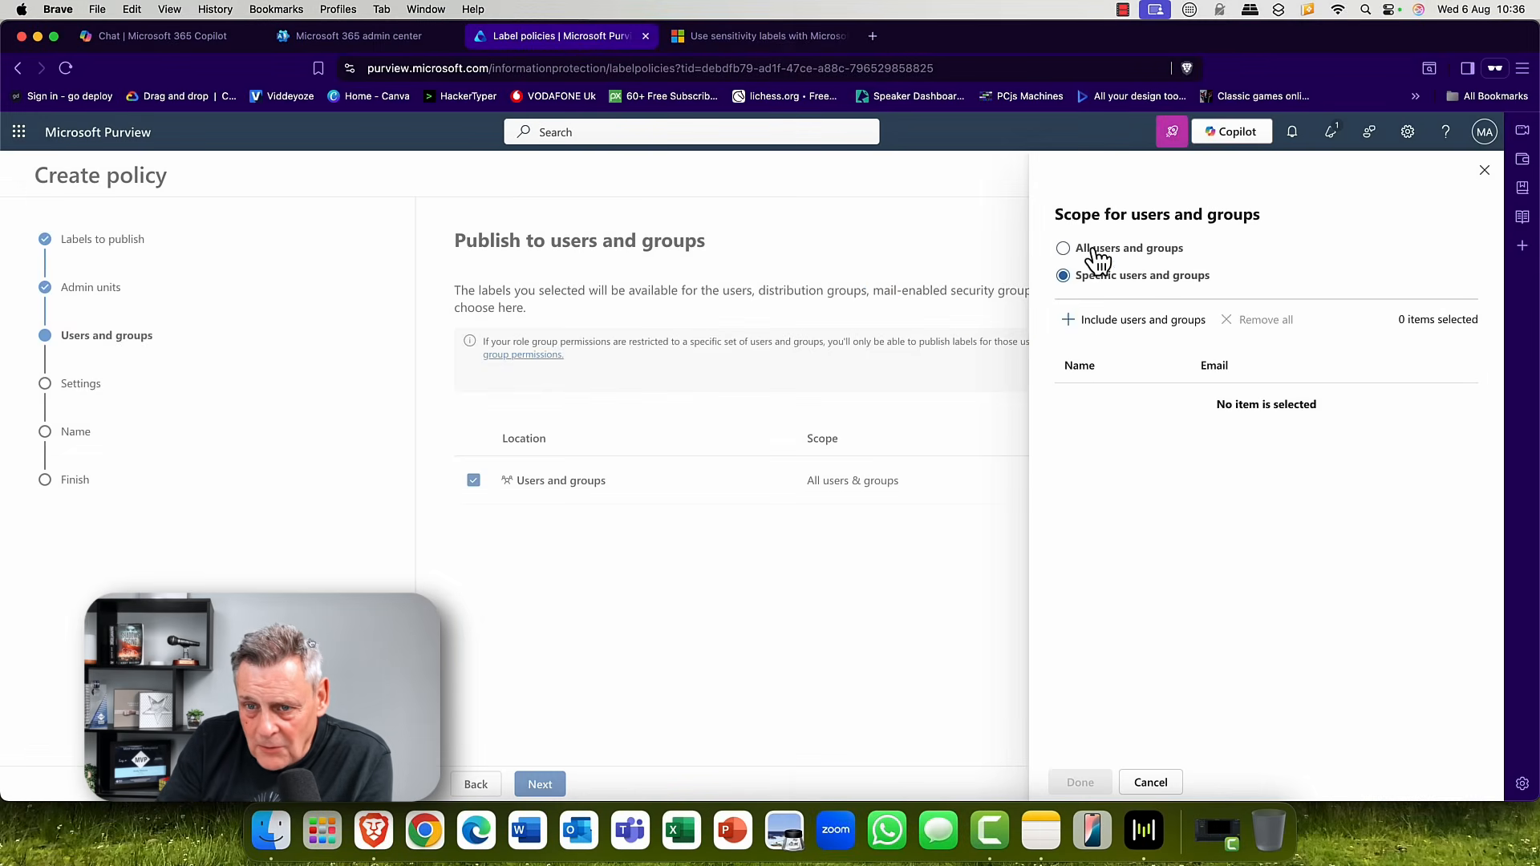
click(1106, 249)
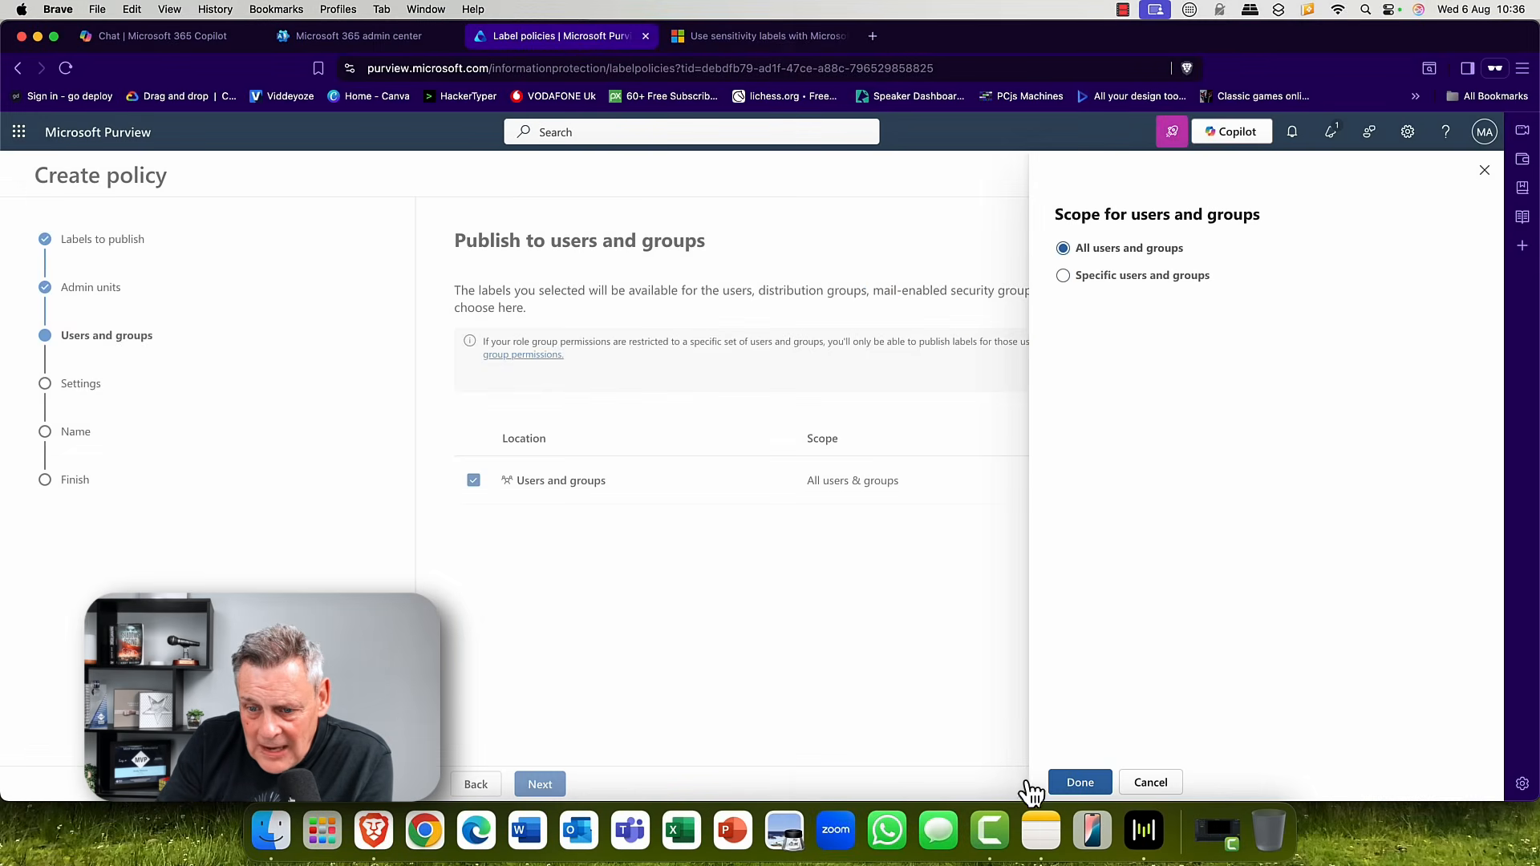
click(1077, 782)
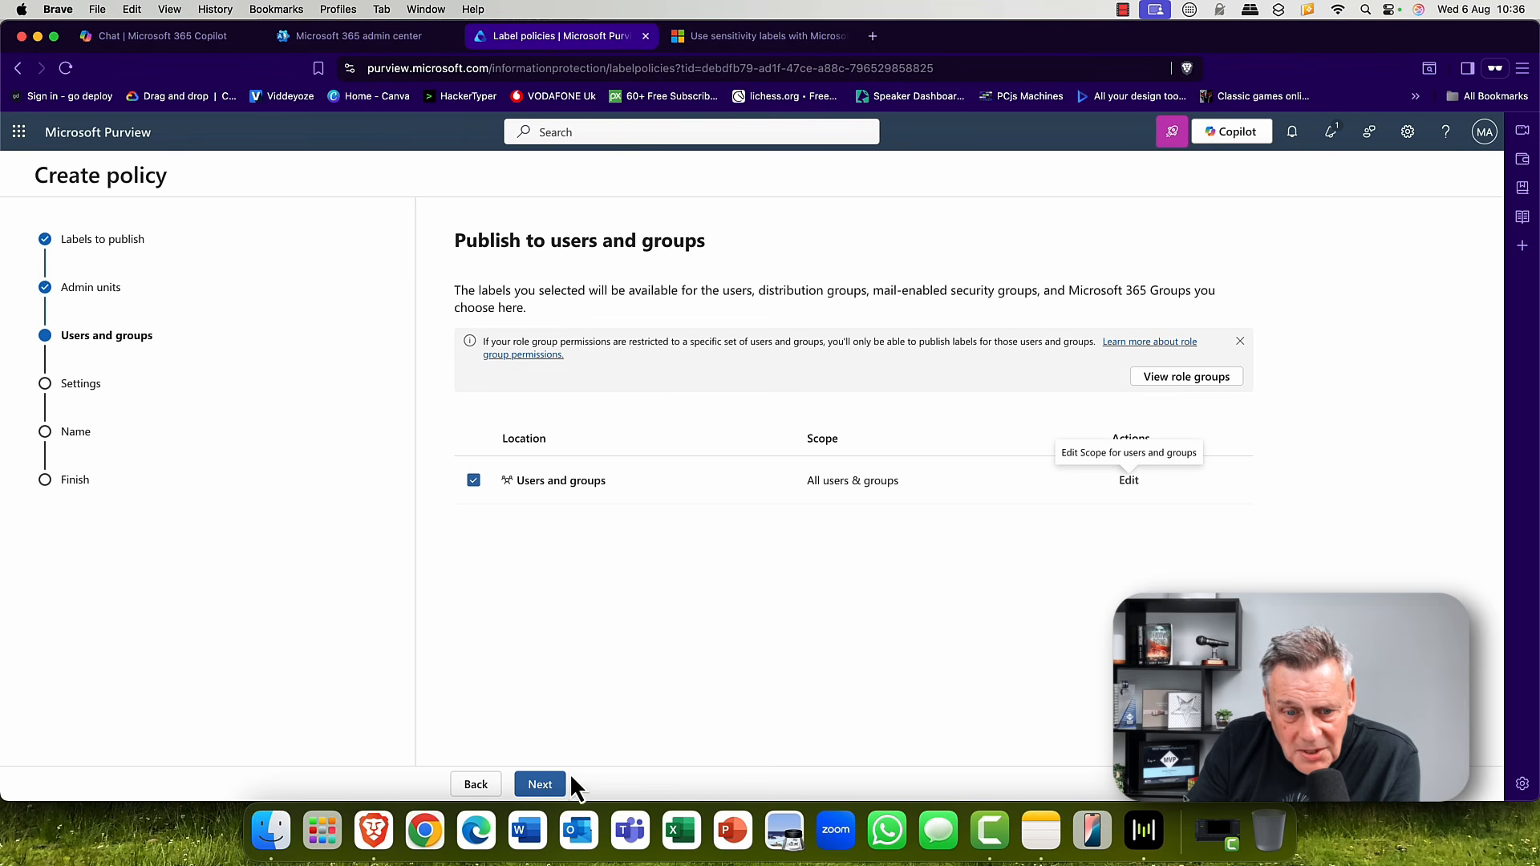
click(542, 787)
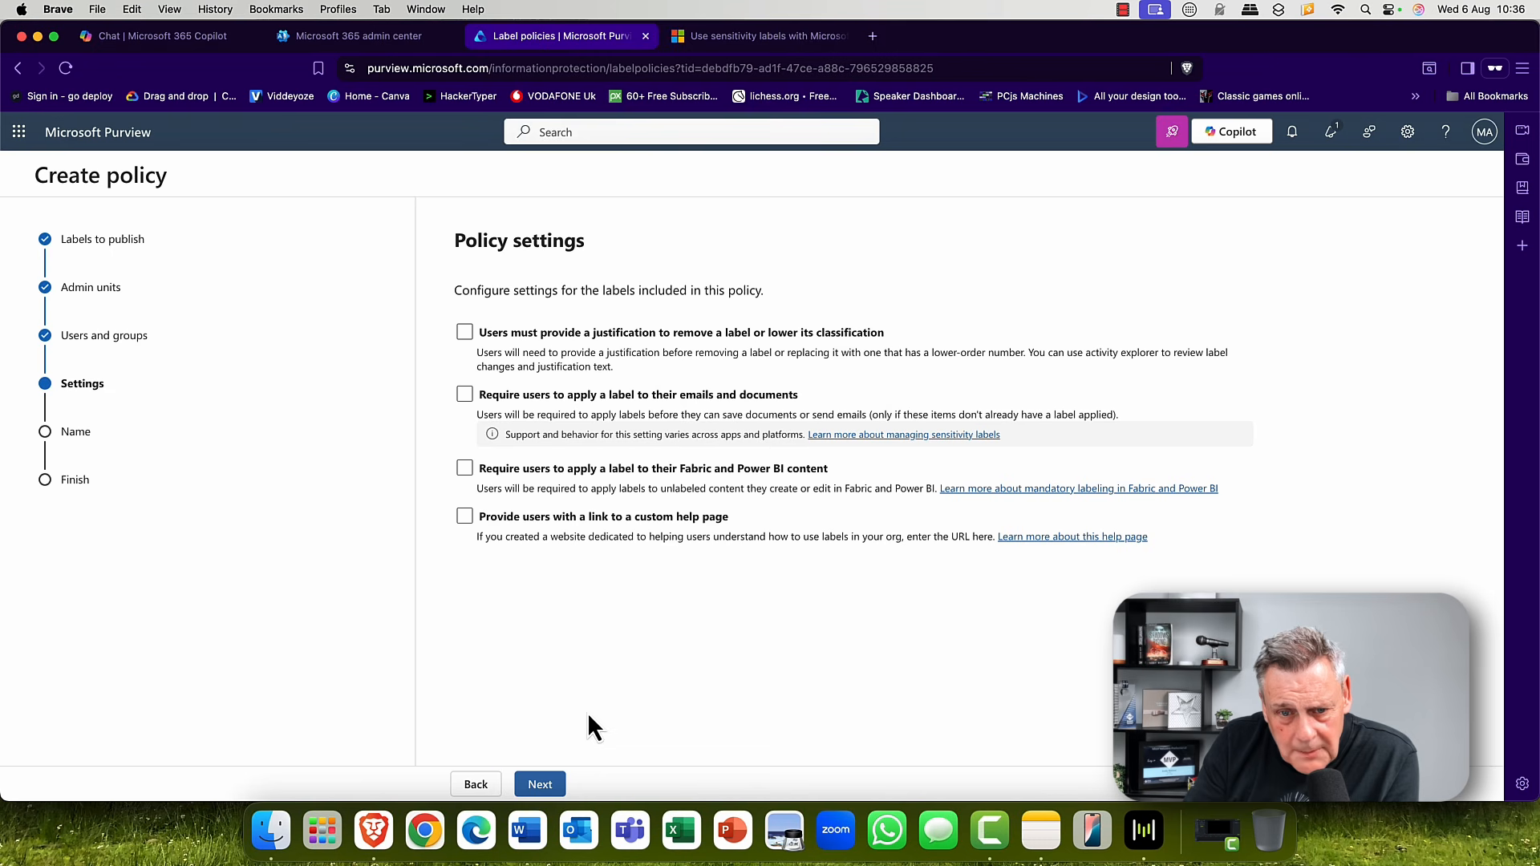
- Leave all optional policy settings off and keep None as the default label for documents
click(538, 786)
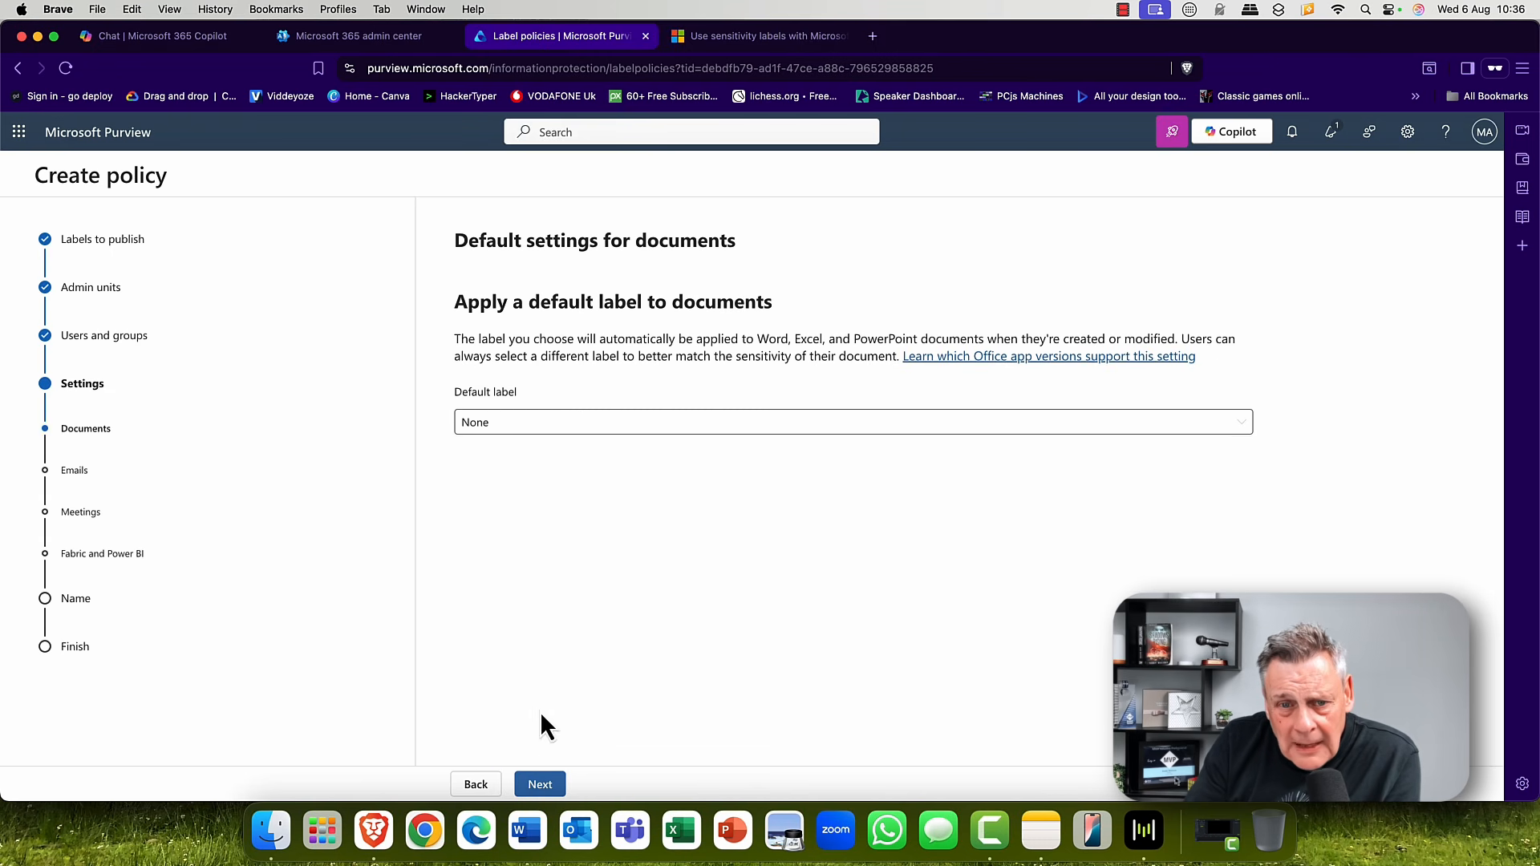
click(561, 430)
click(551, 443)
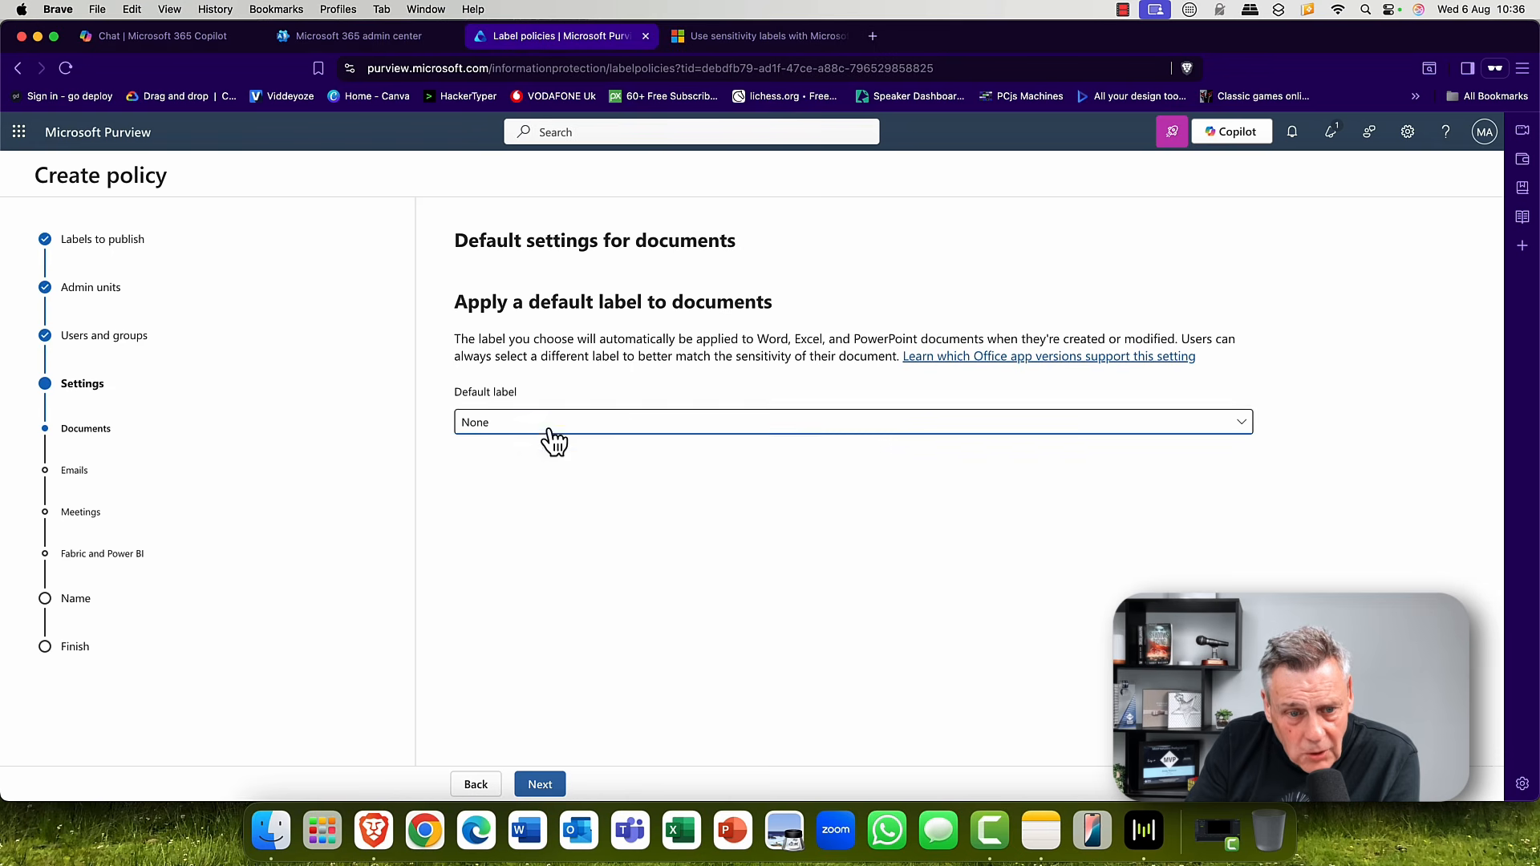
click(551, 789)
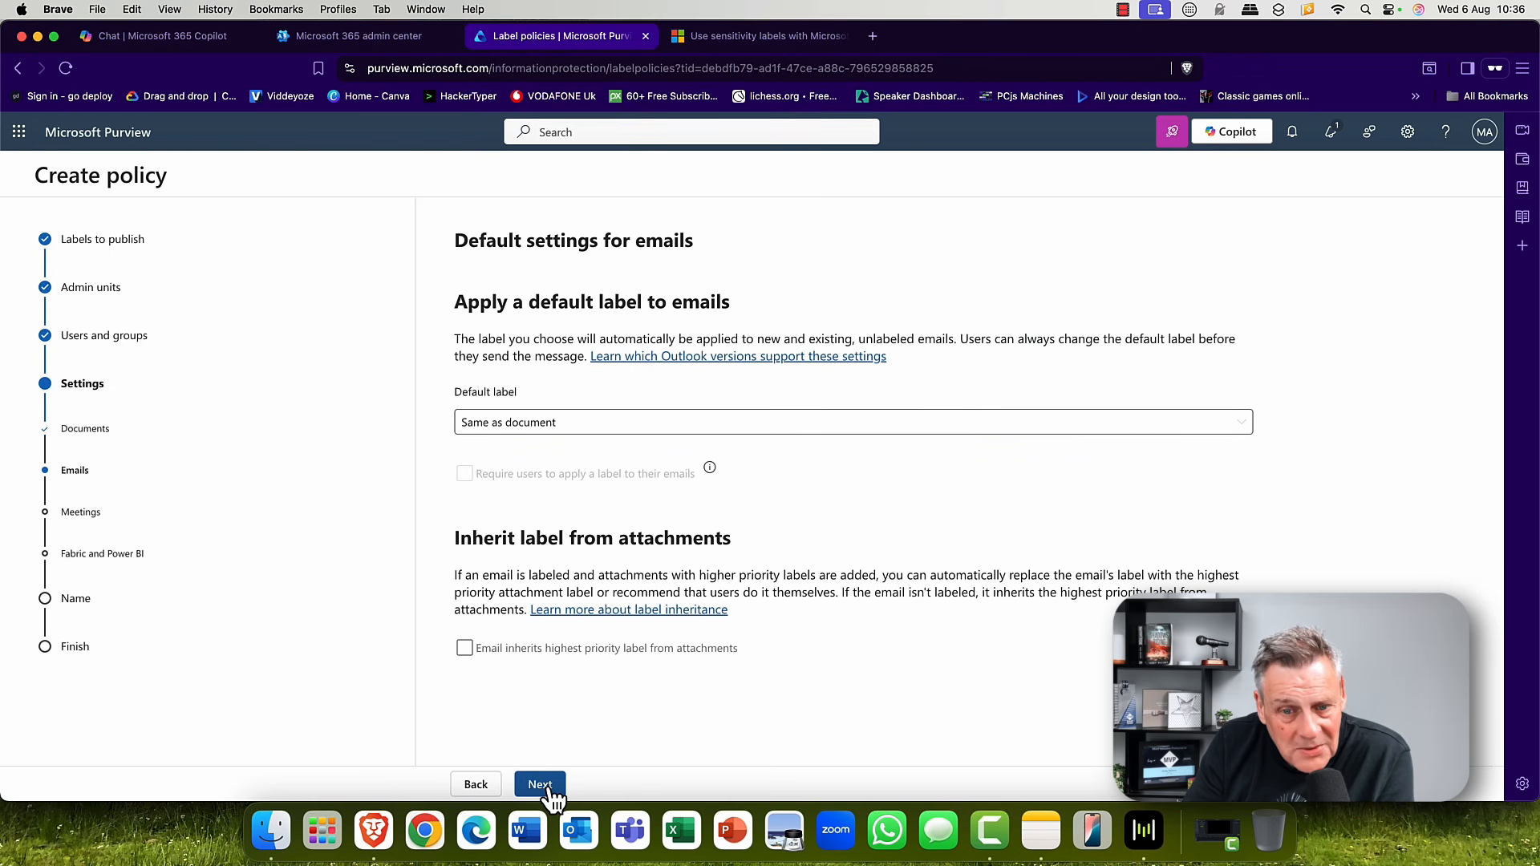
- Let emails inherit the highest priority label from attachments, and continue past the meeting defaults with the default label set to None
click(466, 648)
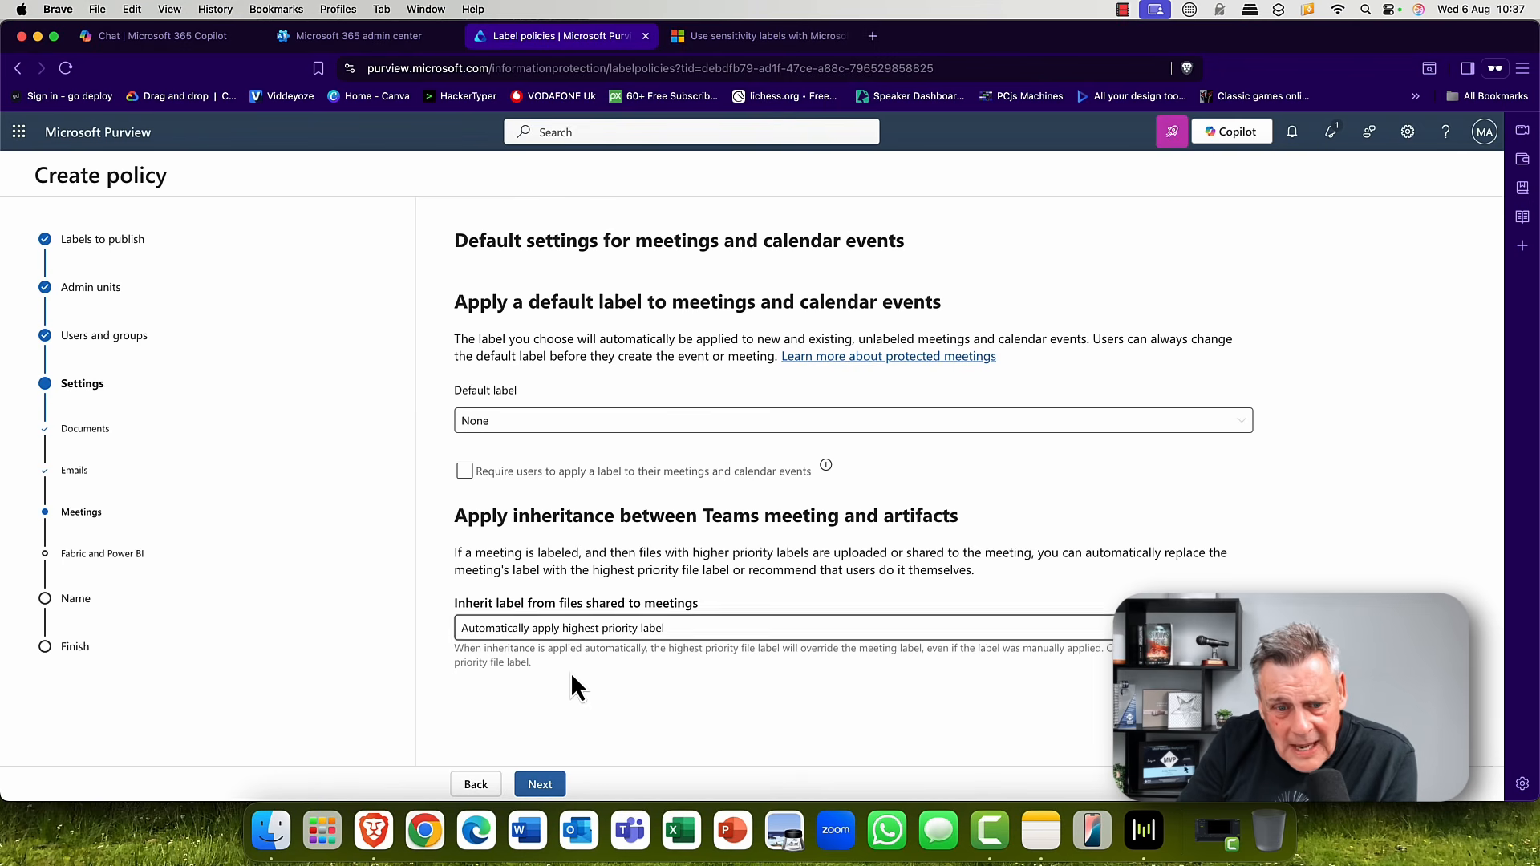
click(540, 786)
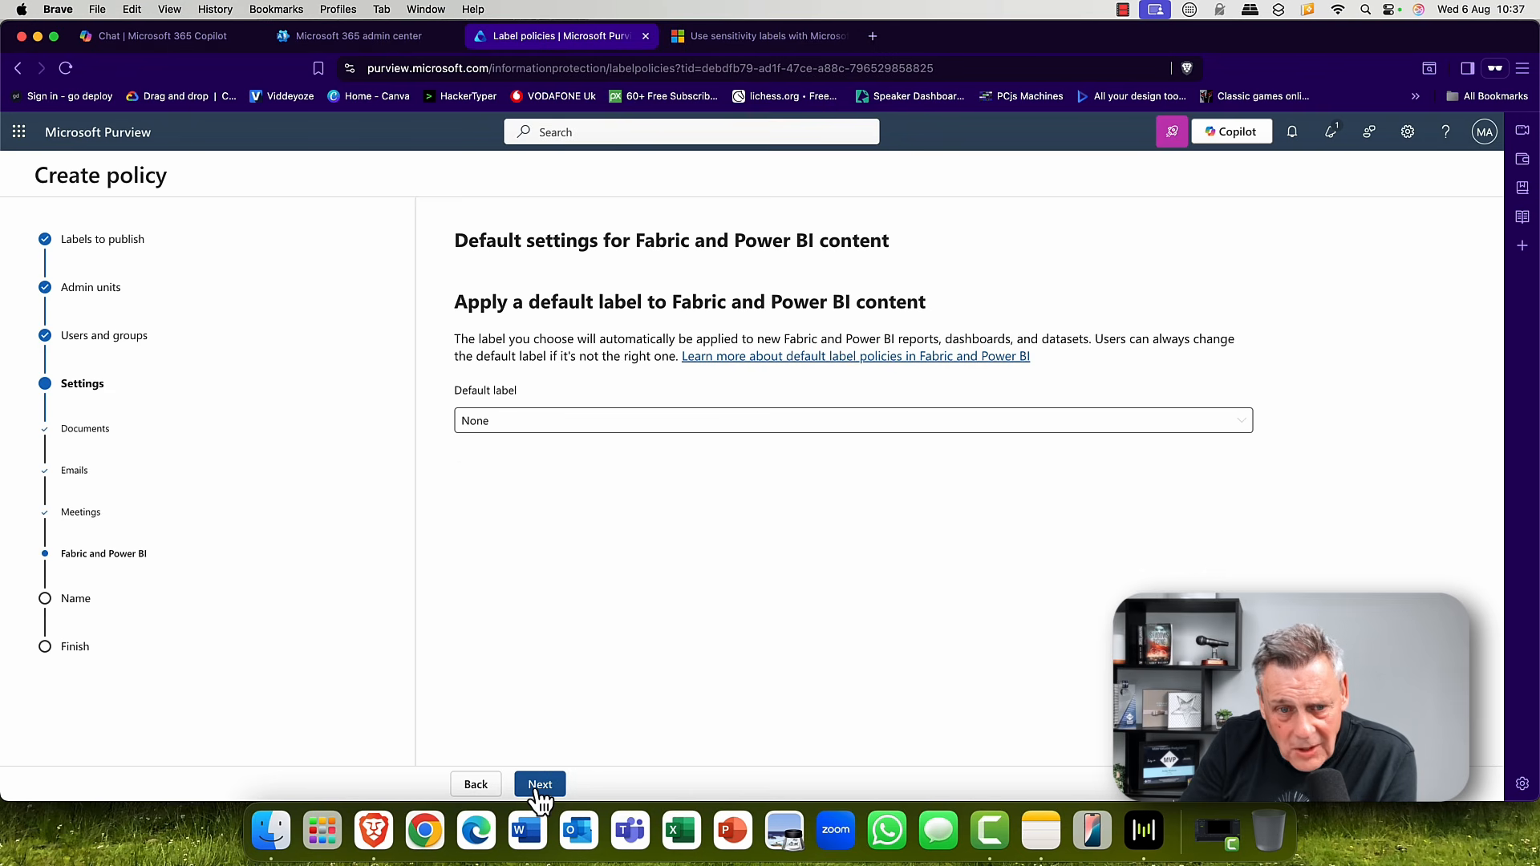
- Leave the Fabric and Power BI default label as None, name the label policy Oslo Policy, and submit it
click(540, 786)
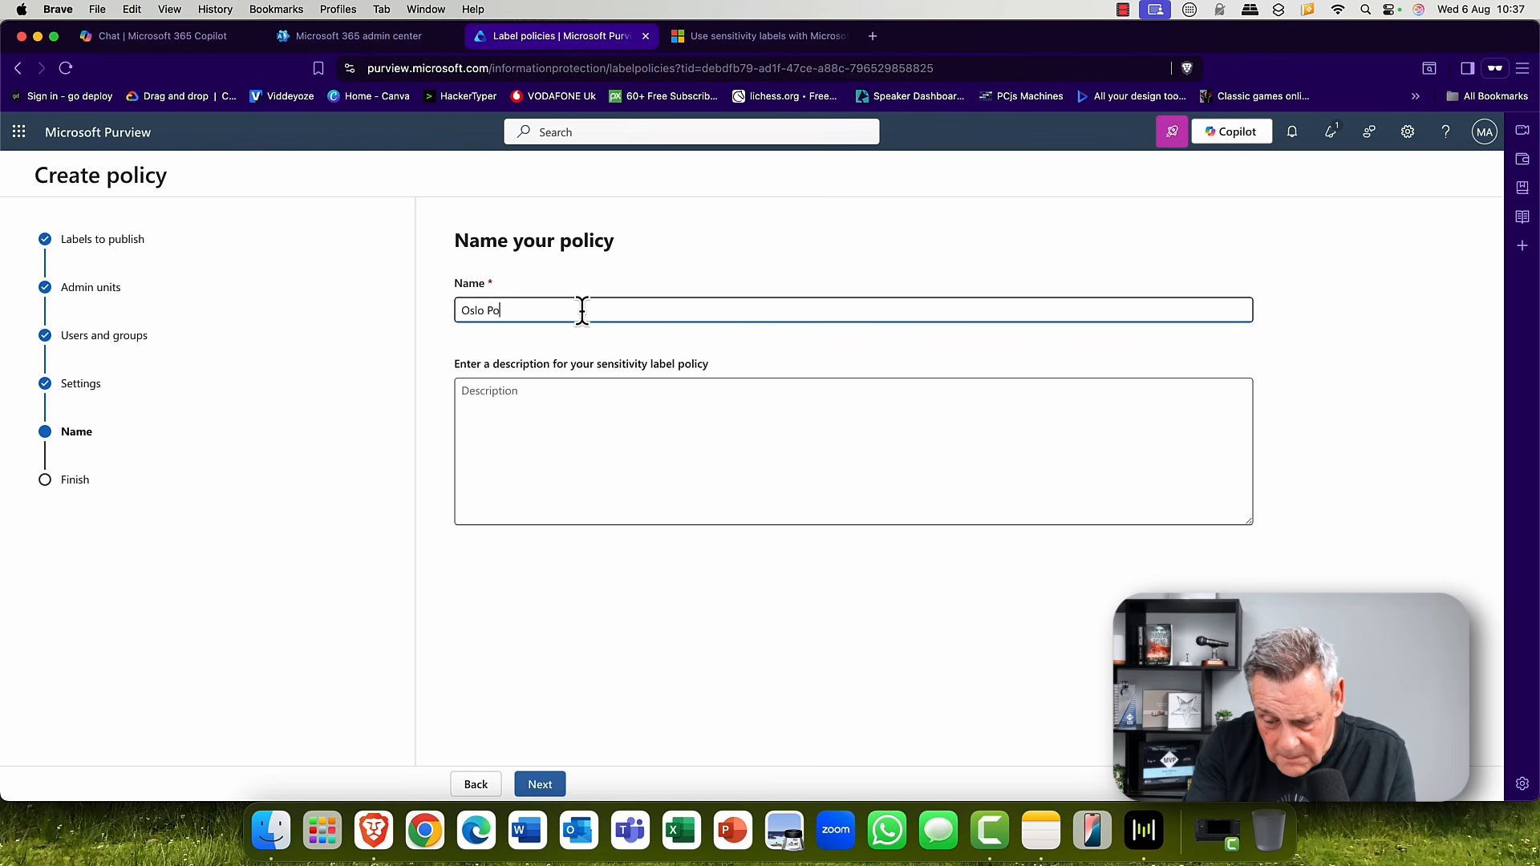
click(541, 786)
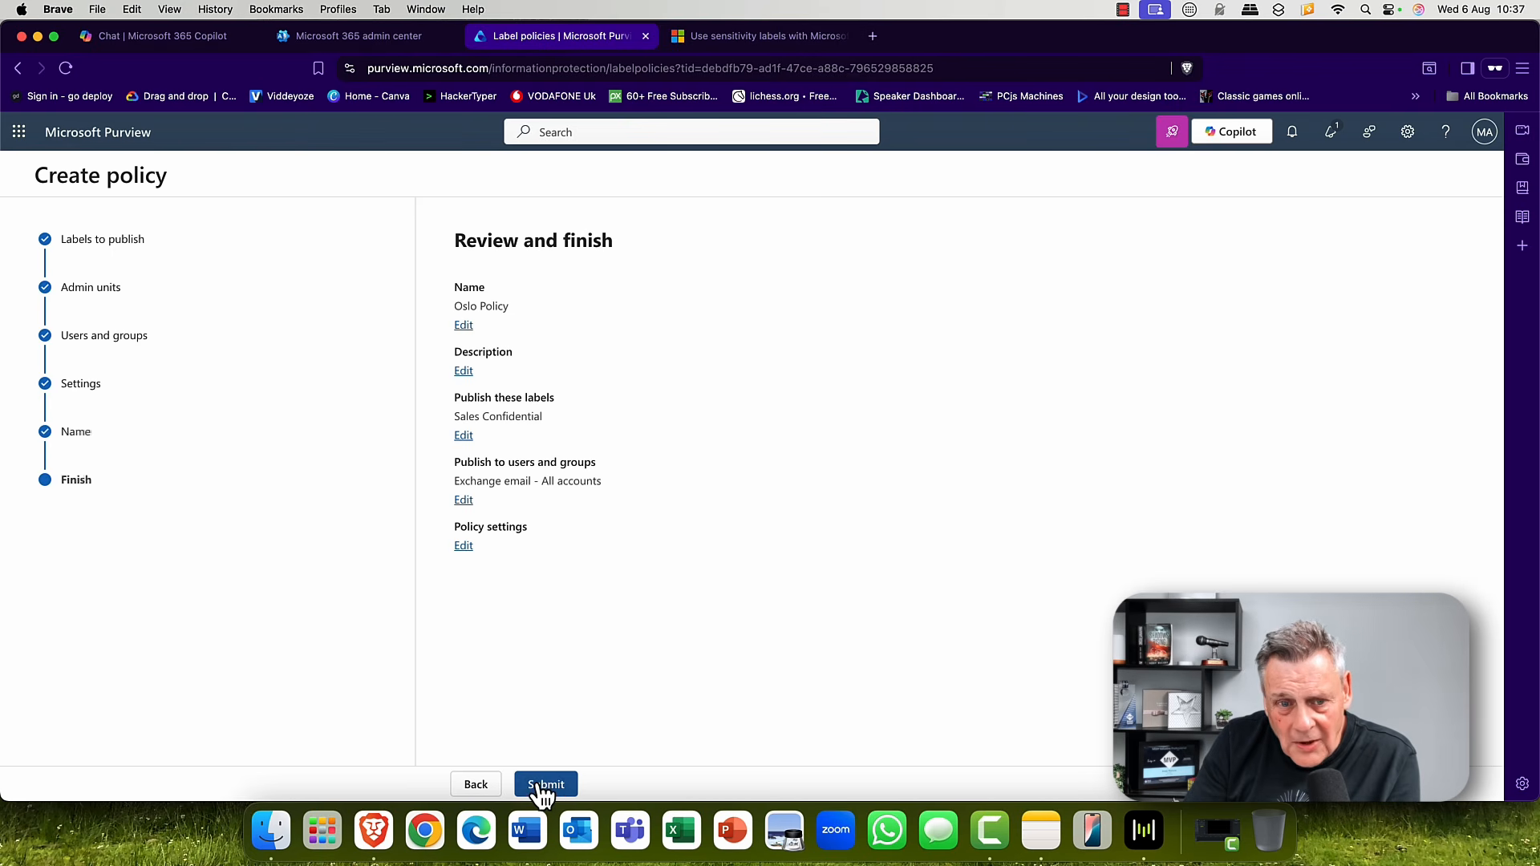
click(542, 790)
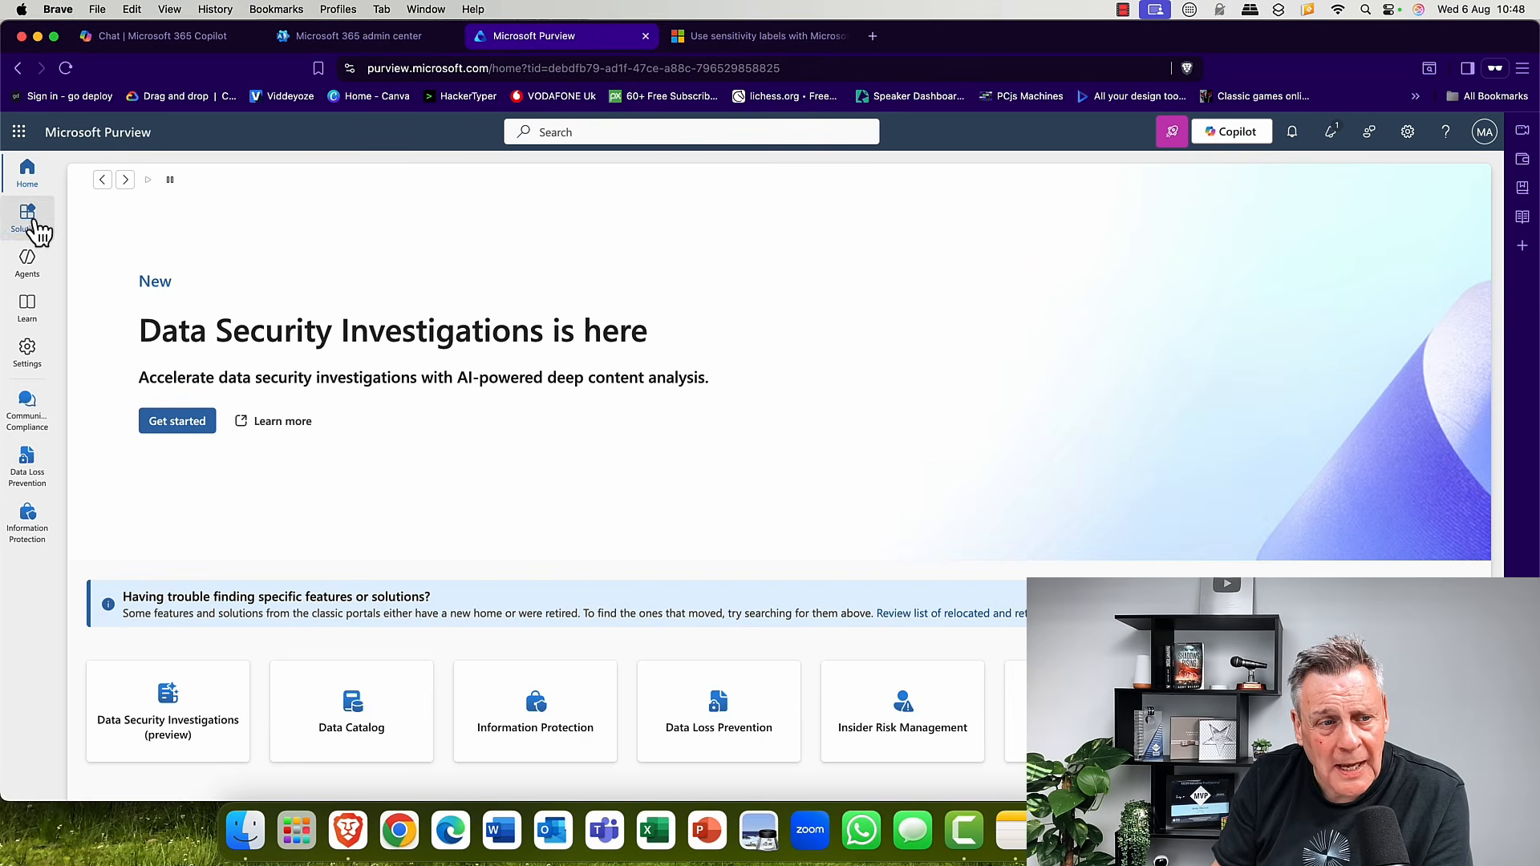
- In Communication Compliance, start a customized policy from the inappropriate text recommendation, keeping the name Inappropriate Text and the Global Setting for preserving matches
click(34, 221)
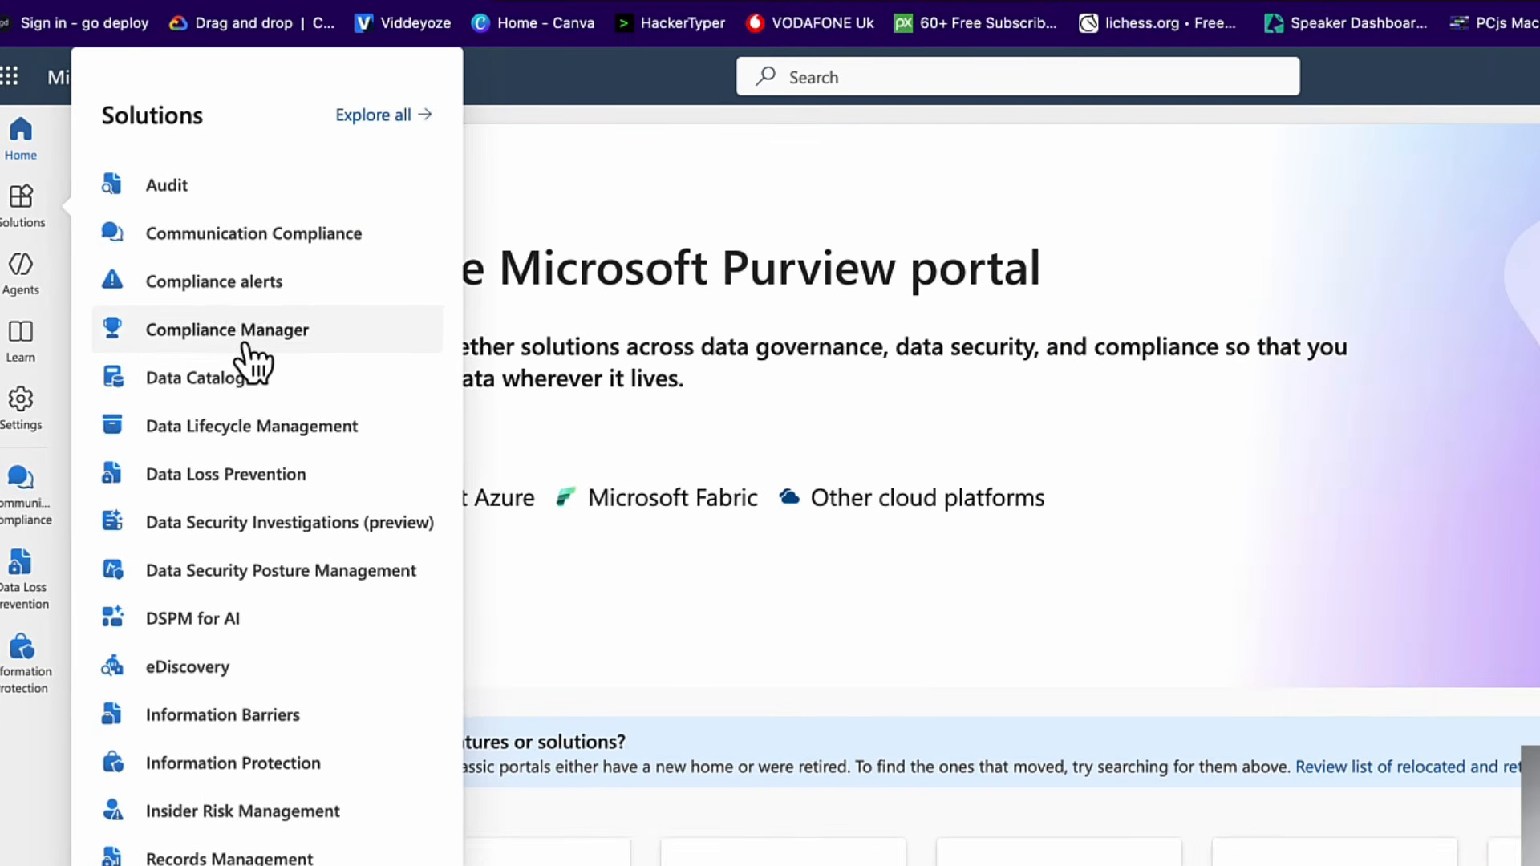
click(273, 241)
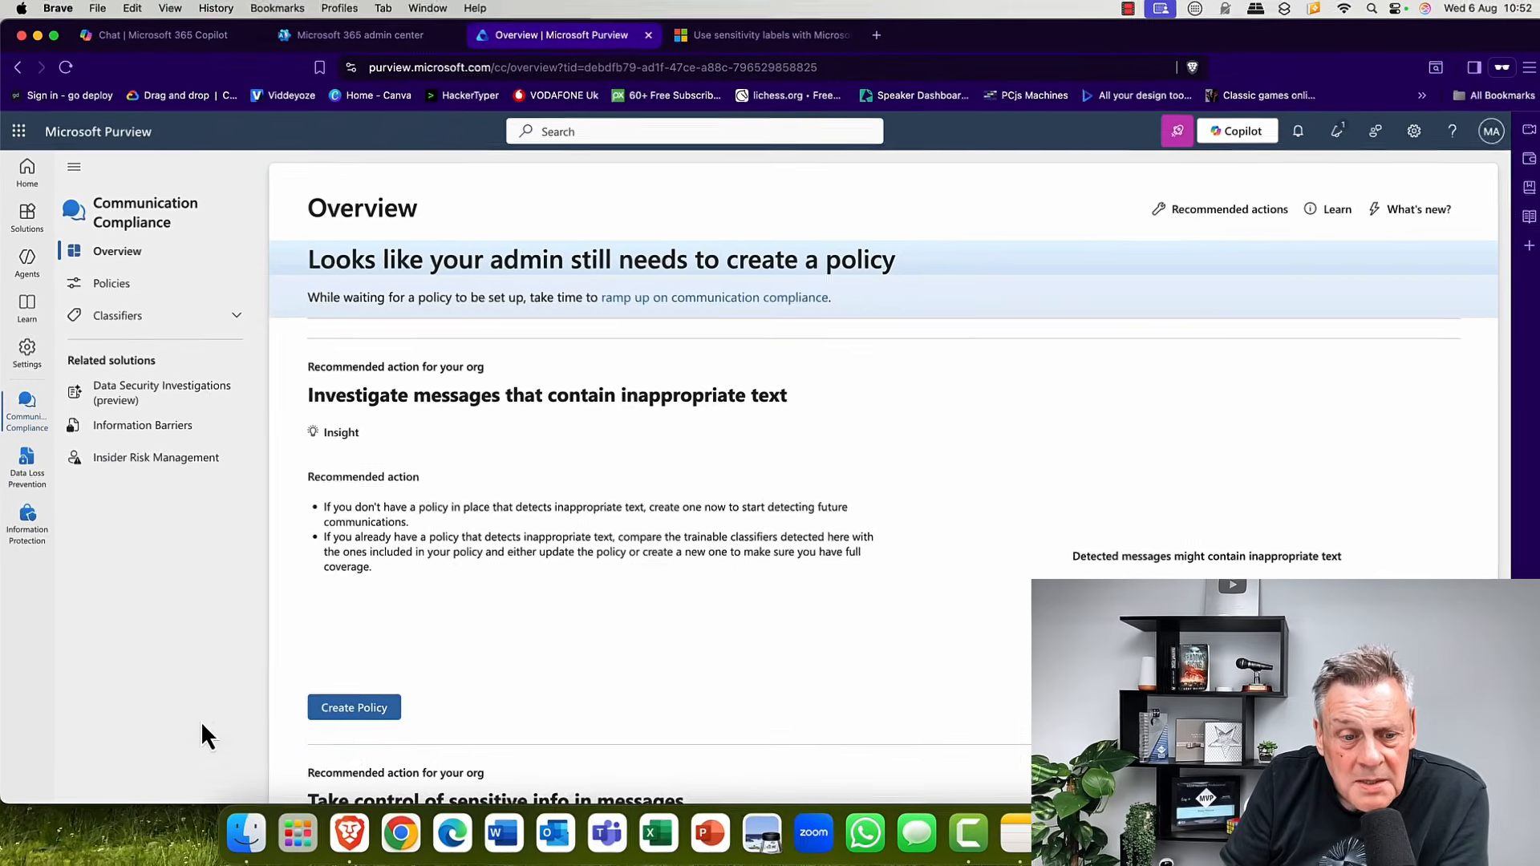
click(514, 859)
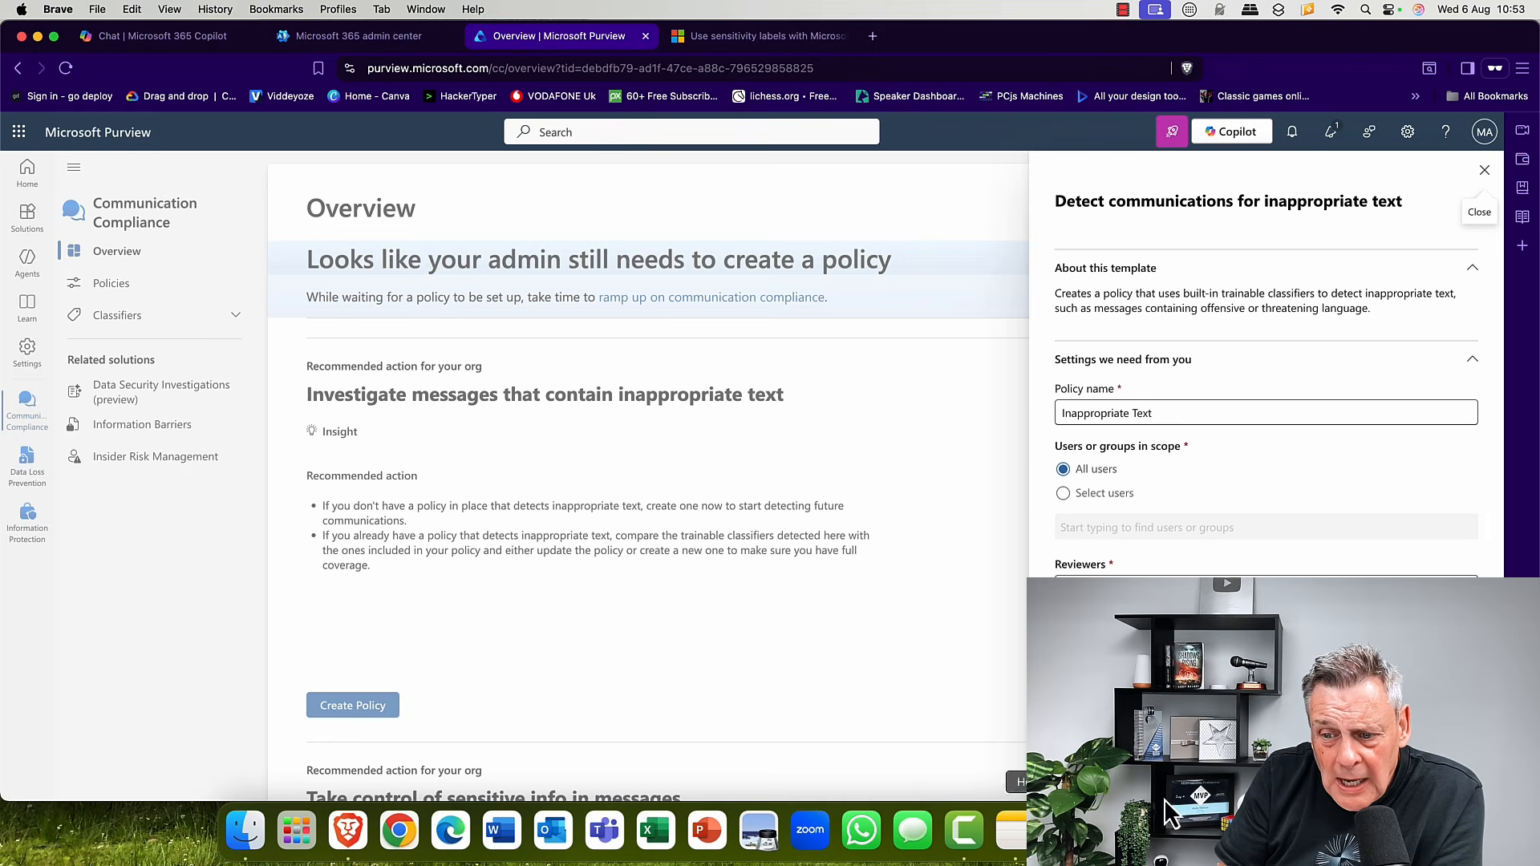
click(1197, 787)
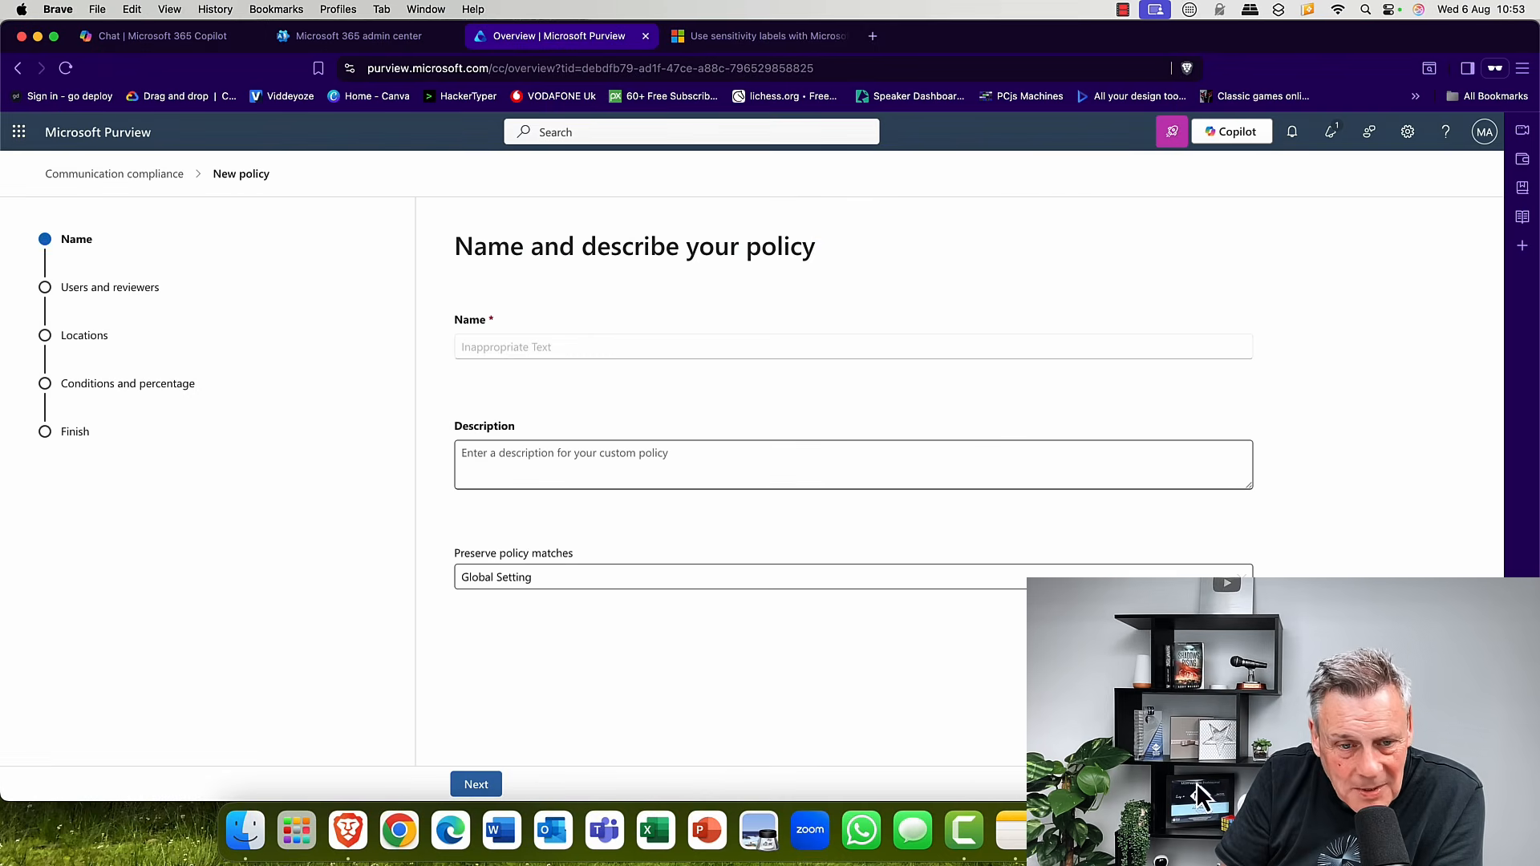
click(476, 784)
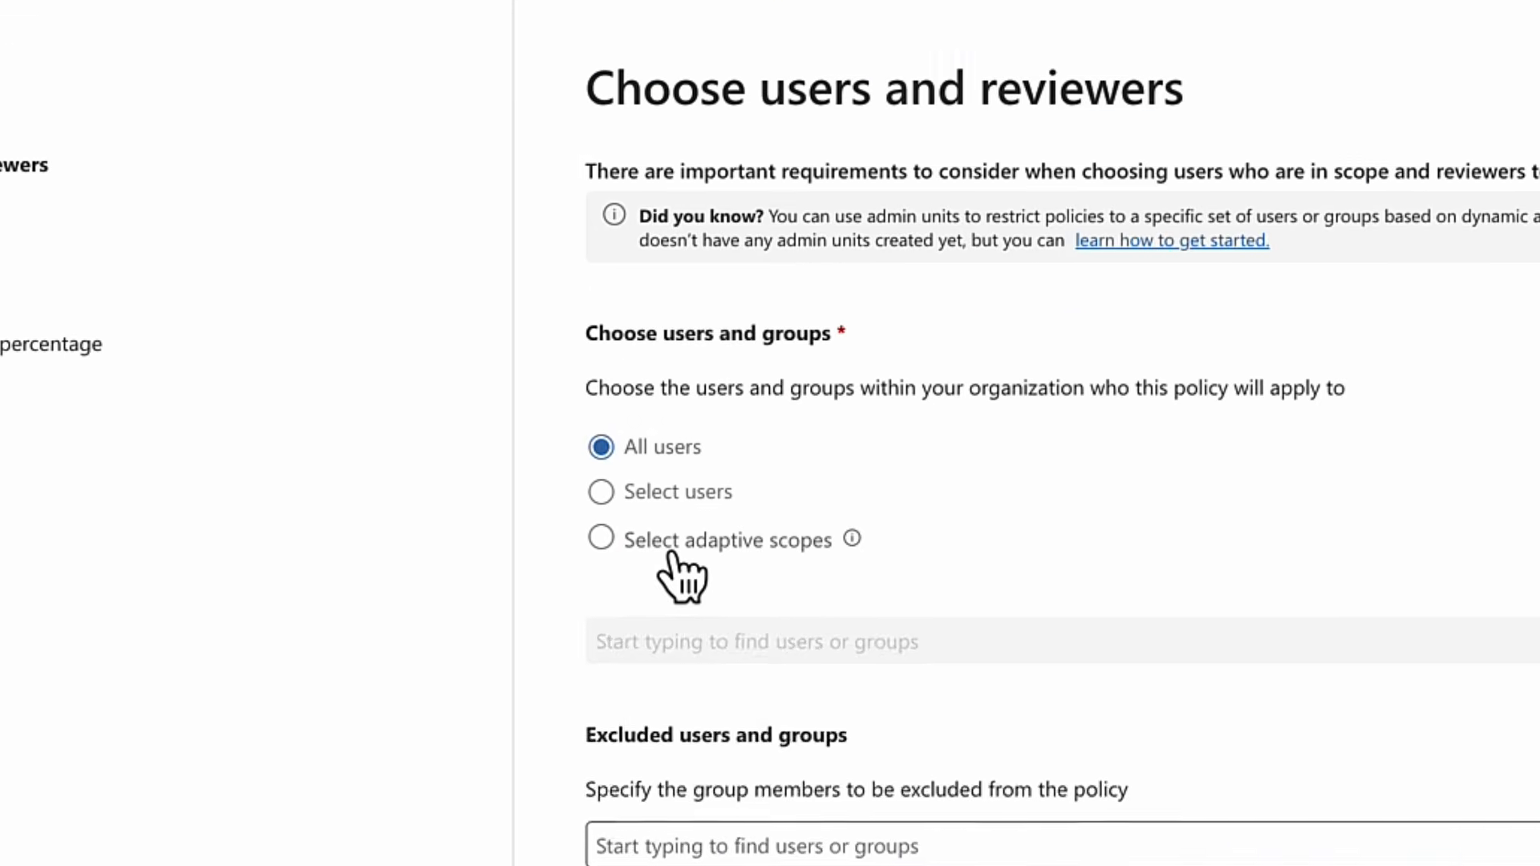
- Apply the communication compliance policy to adaptive scopes instead of all users, and add Oslo Scope
click(565, 495)
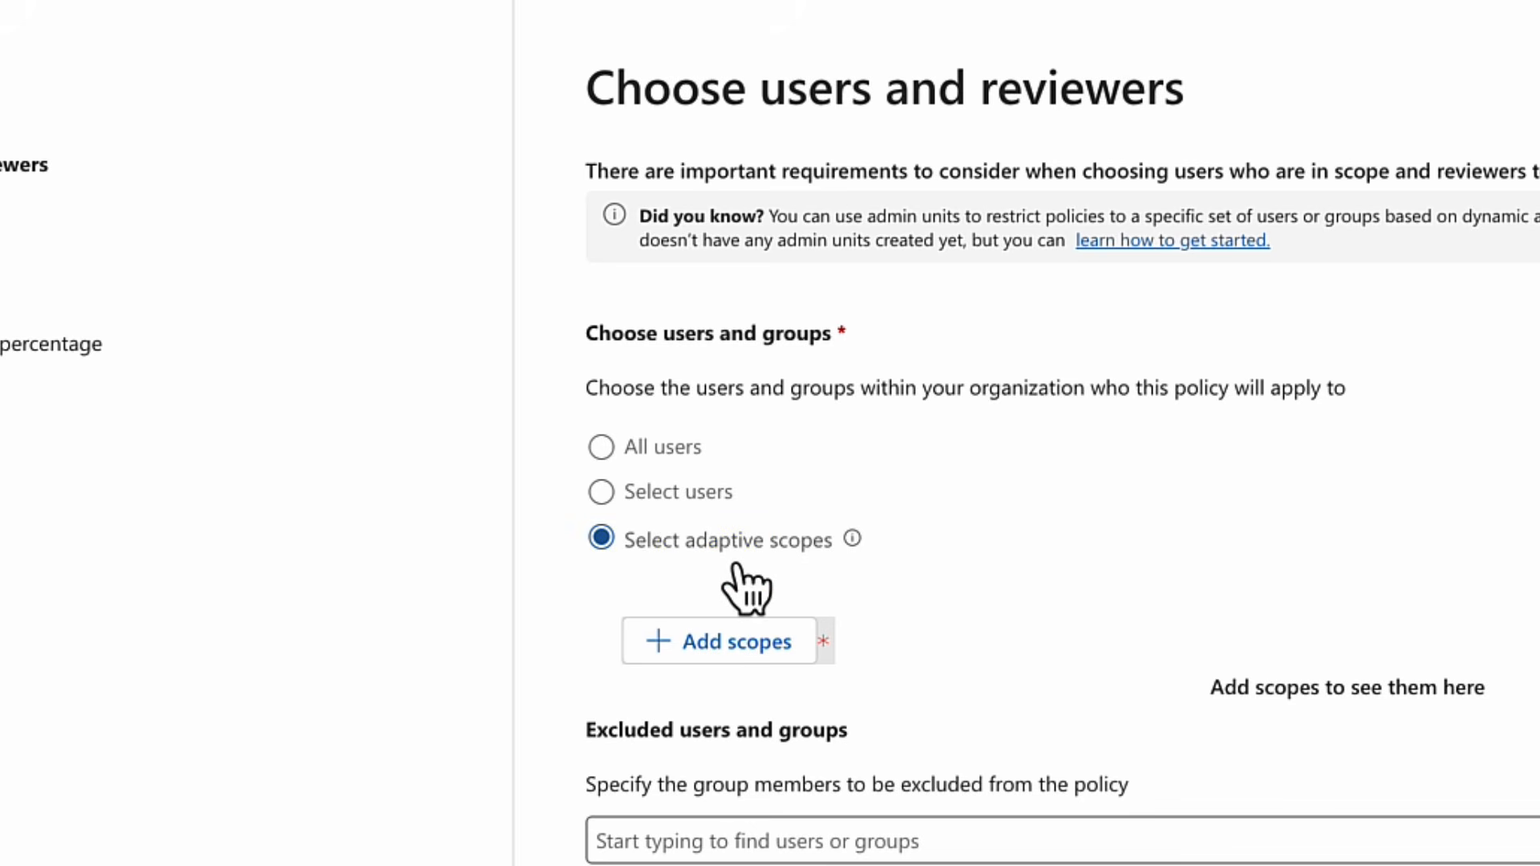
click(739, 646)
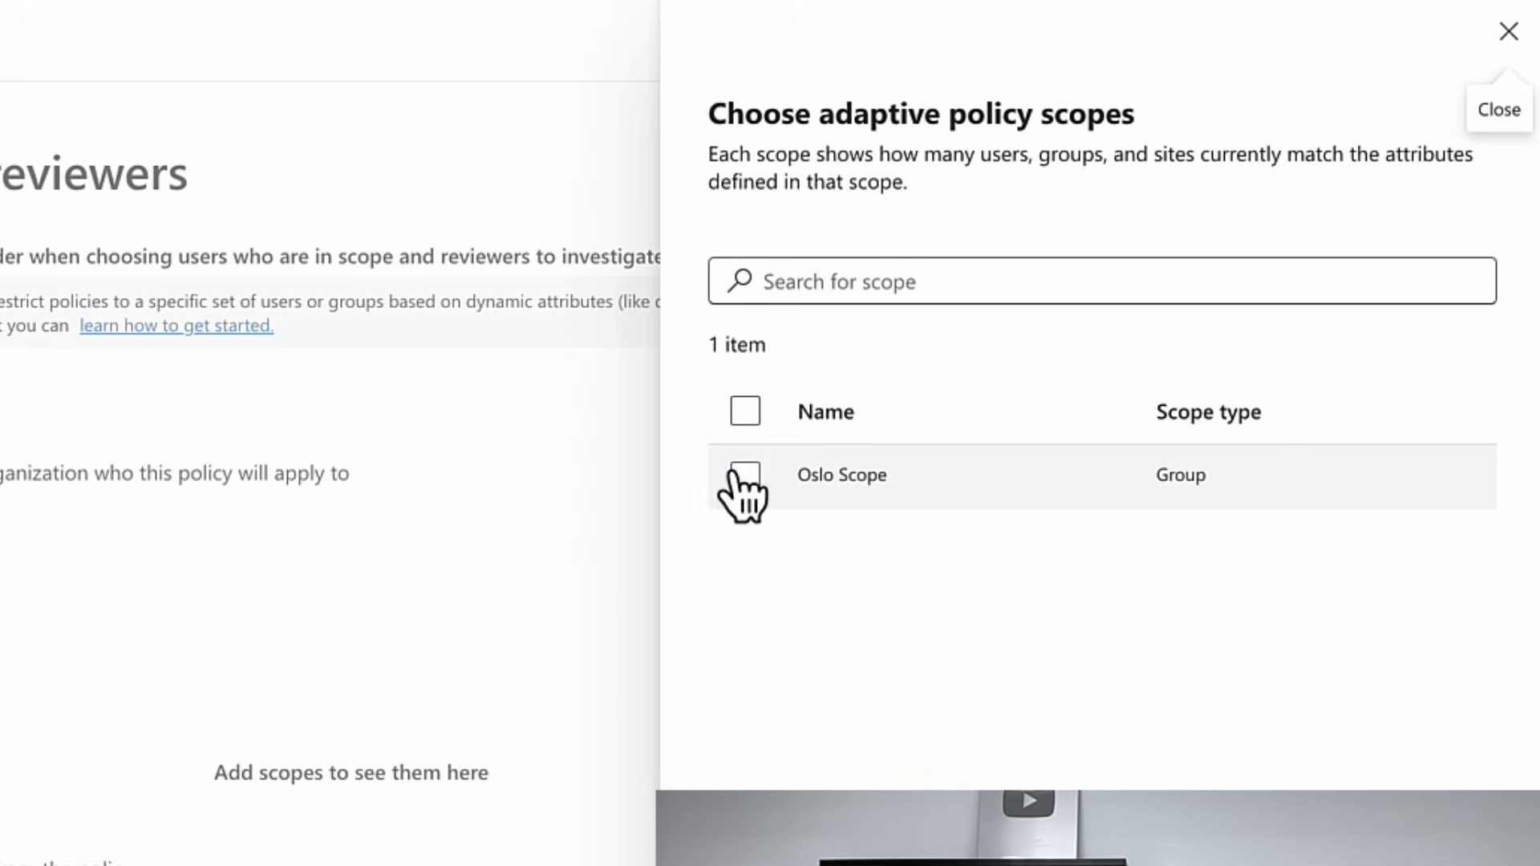
click(744, 482)
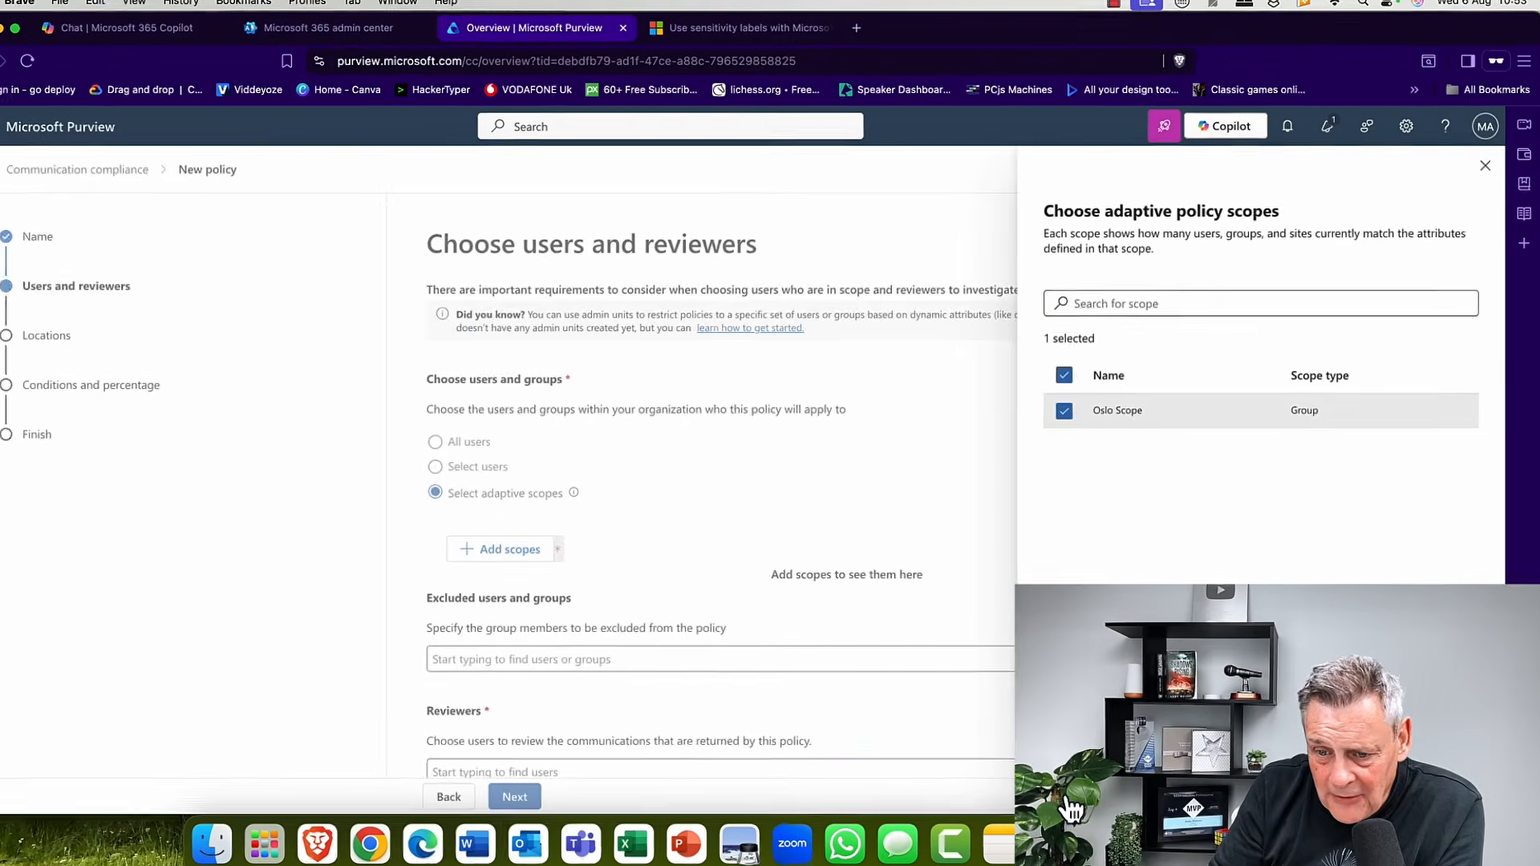
click(1071, 806)
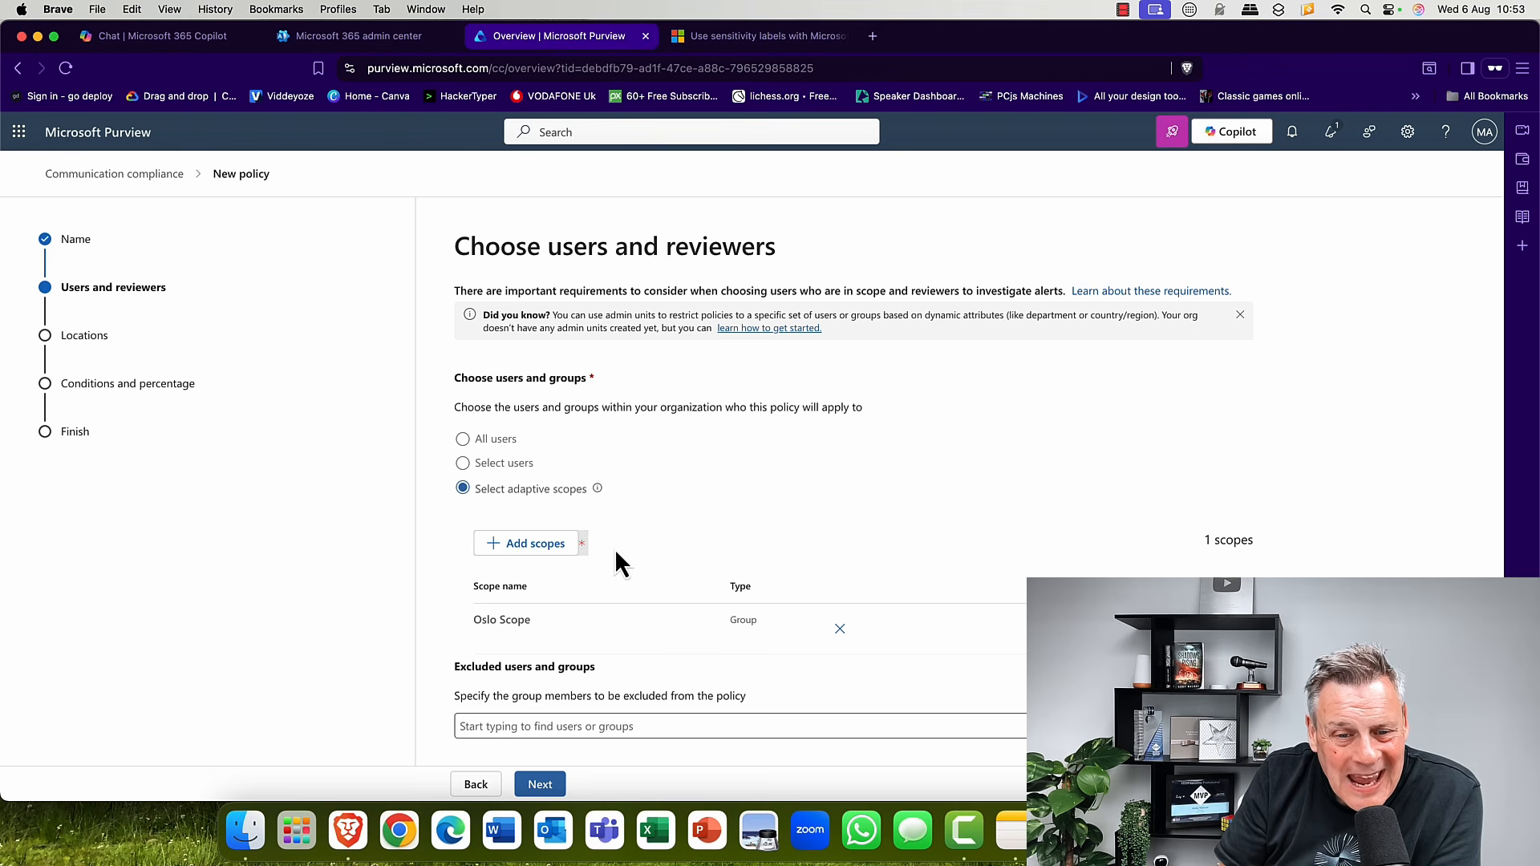